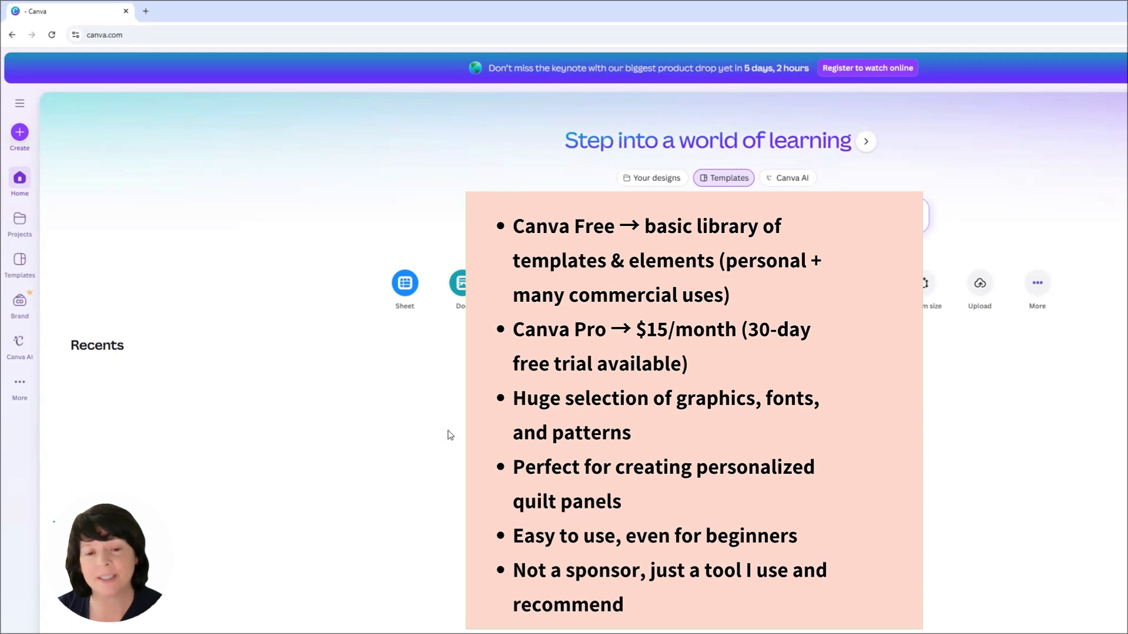
# Step: Browse the Templates gallery and open the Graphics section
pyautogui.click(21, 264)
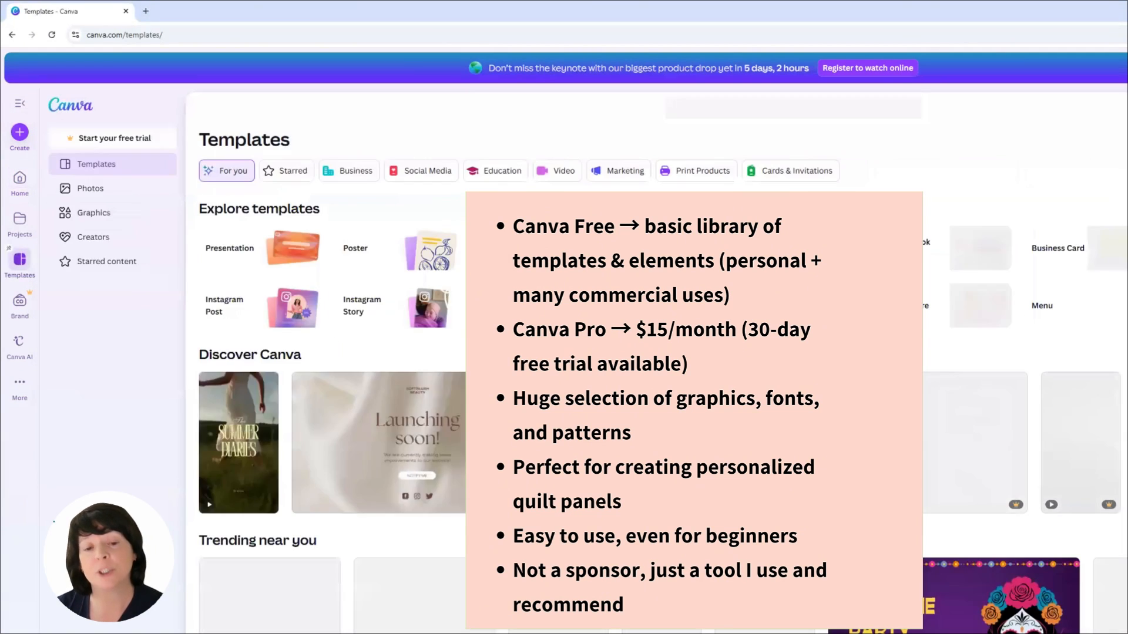
pyautogui.scroll(-1, 788, 536)
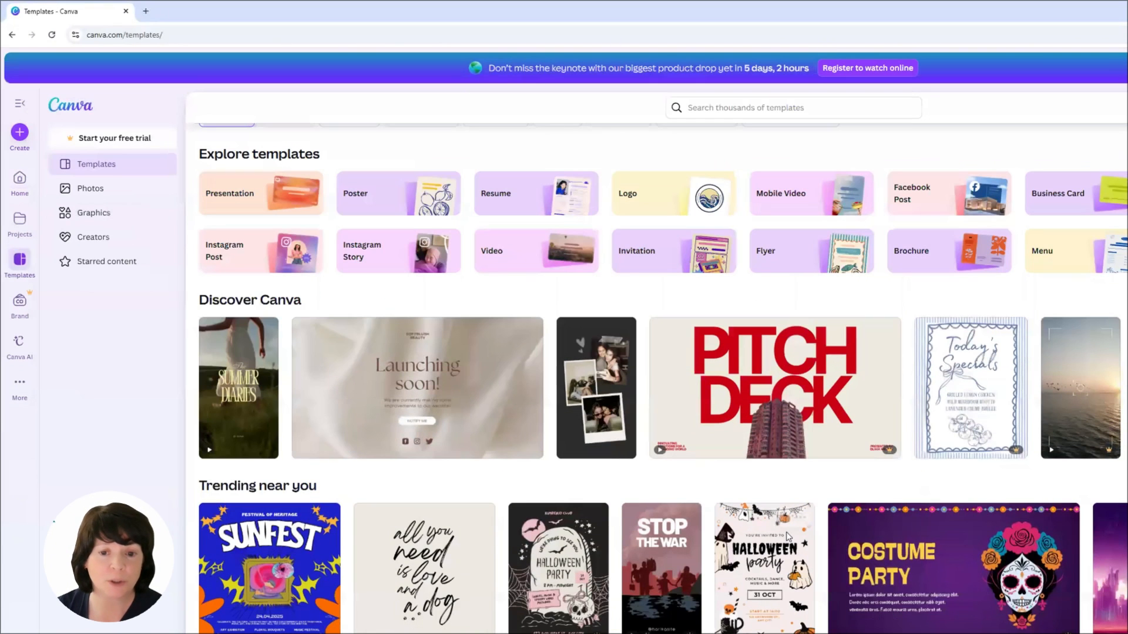
pyautogui.scroll(-8, 788, 537)
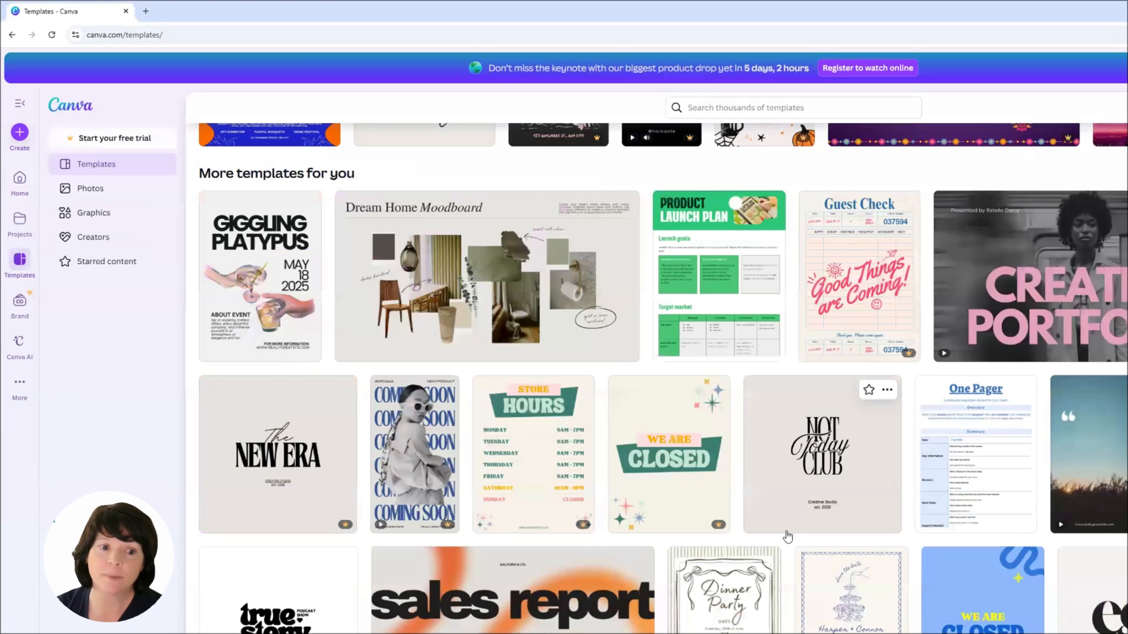
pyautogui.scroll(4, 92, 216)
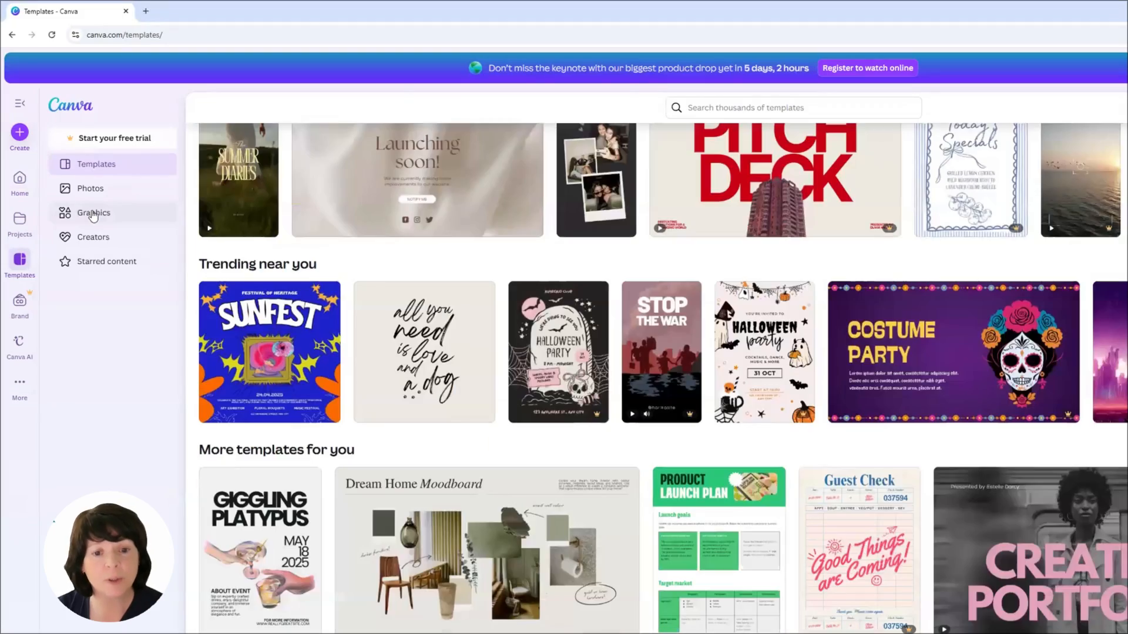
pyautogui.click(92, 215)
pyautogui.moveTo(448, 322)
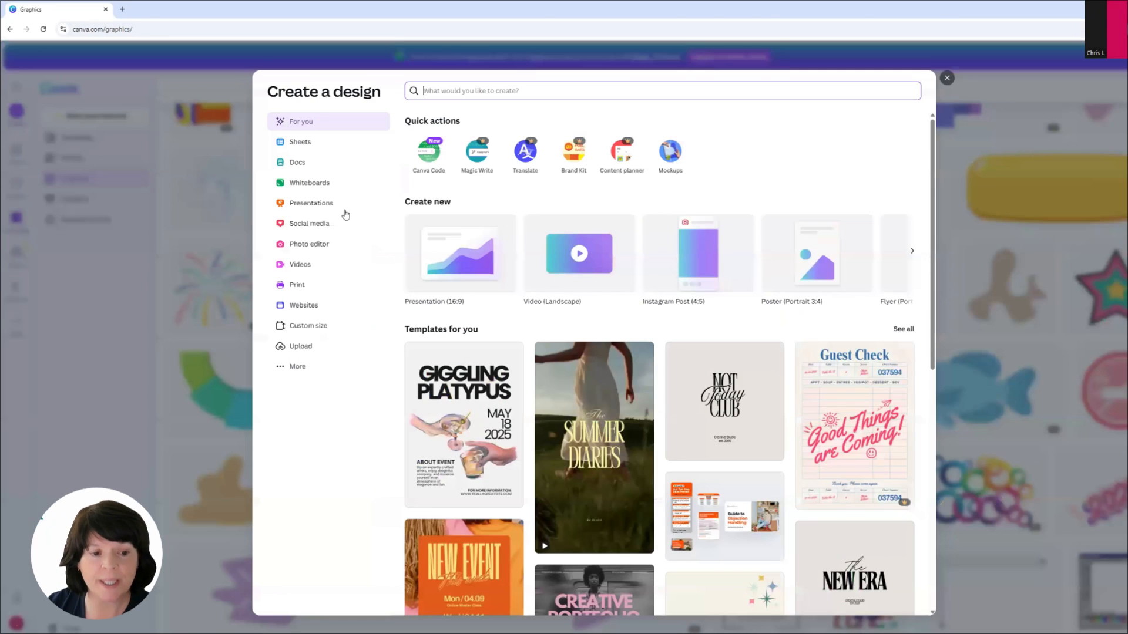
# Step: Create a new custom-size design of 4320 × 5040 px
pyautogui.click(310, 331)
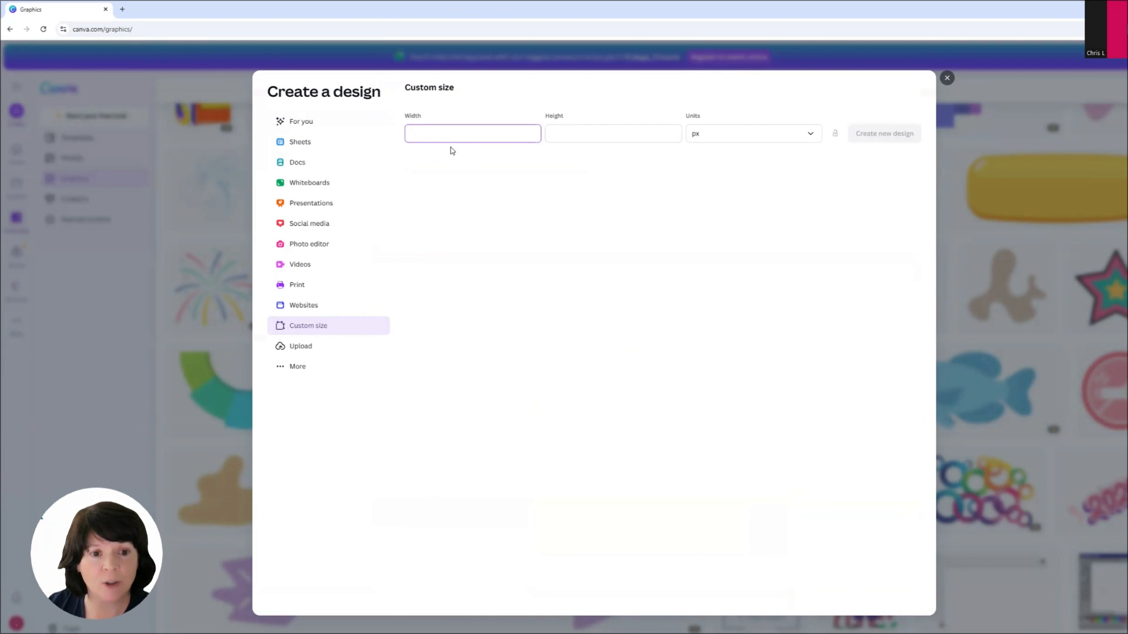
pyautogui.press('Tab')
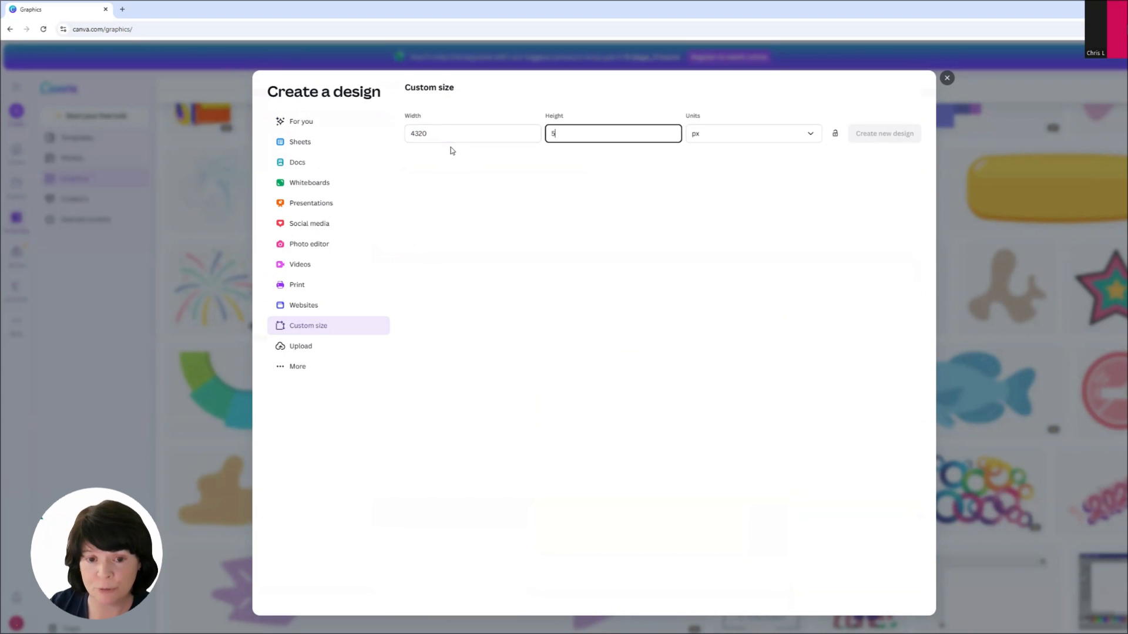
pyautogui.press('Tab')
pyautogui.click(869, 134)
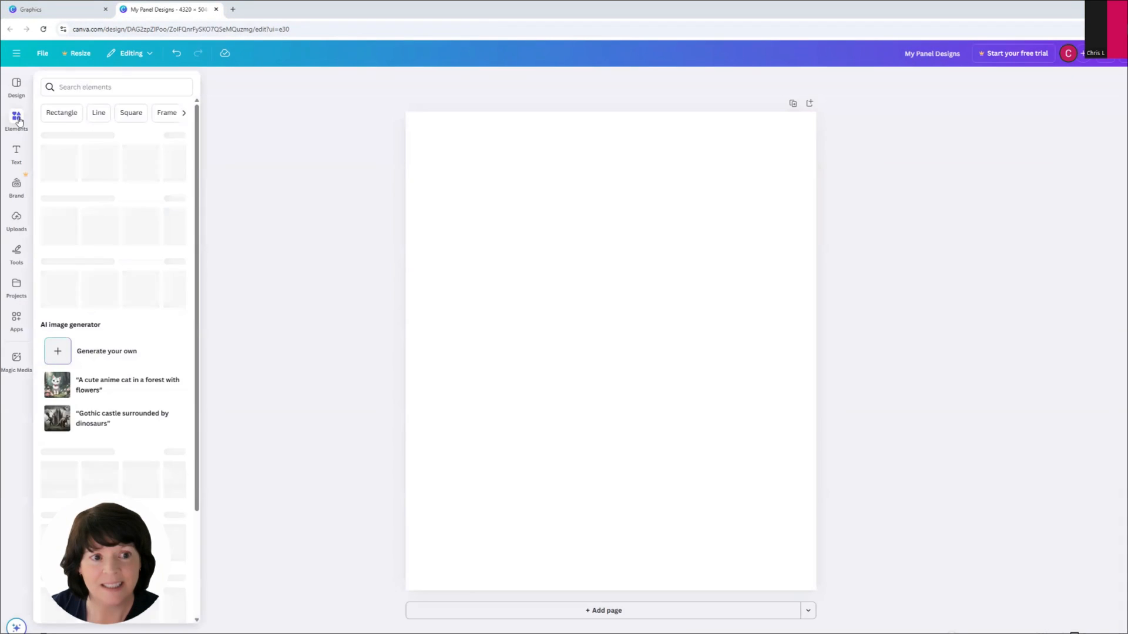
# Step: Search the elements for woodland background and show only graphics results
pyautogui.click(17, 119)
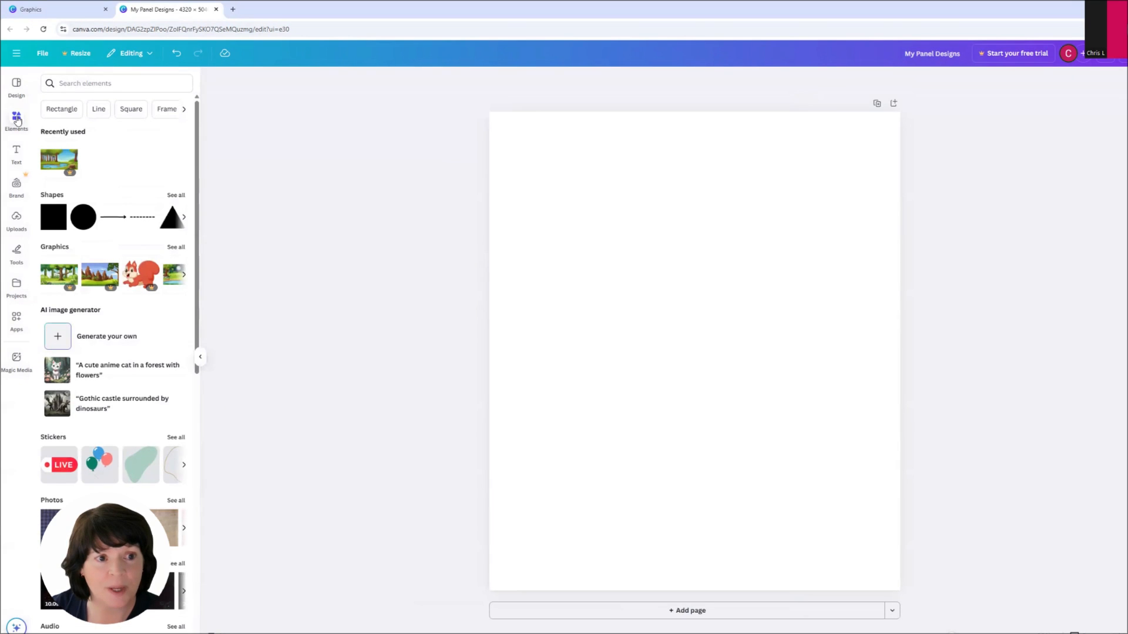
pyautogui.click(114, 84)
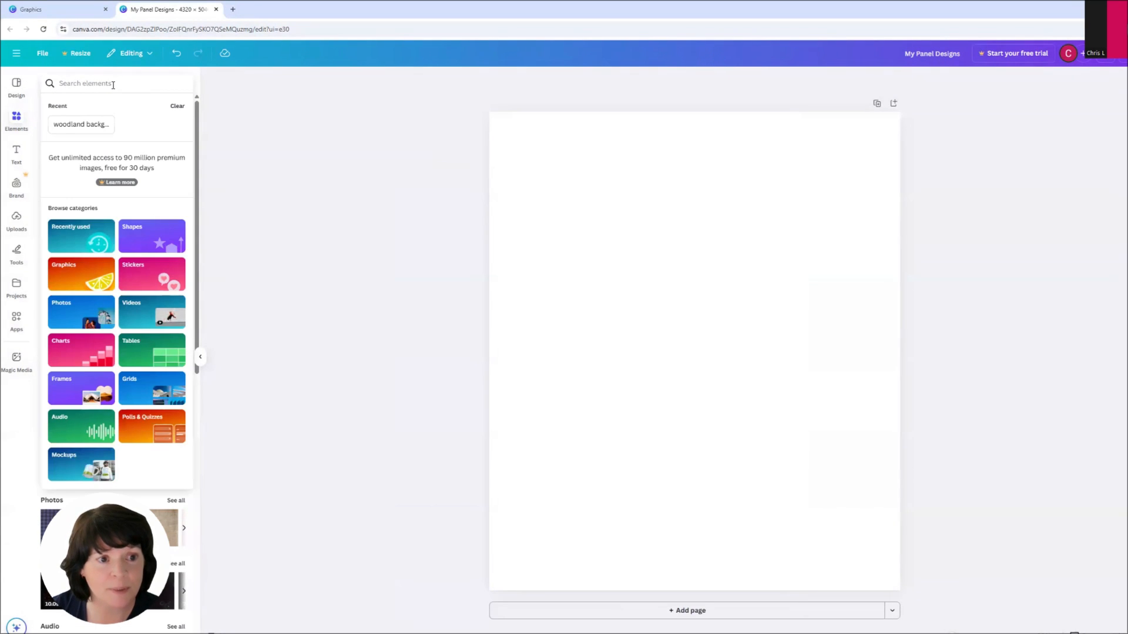
pyautogui.write('background')
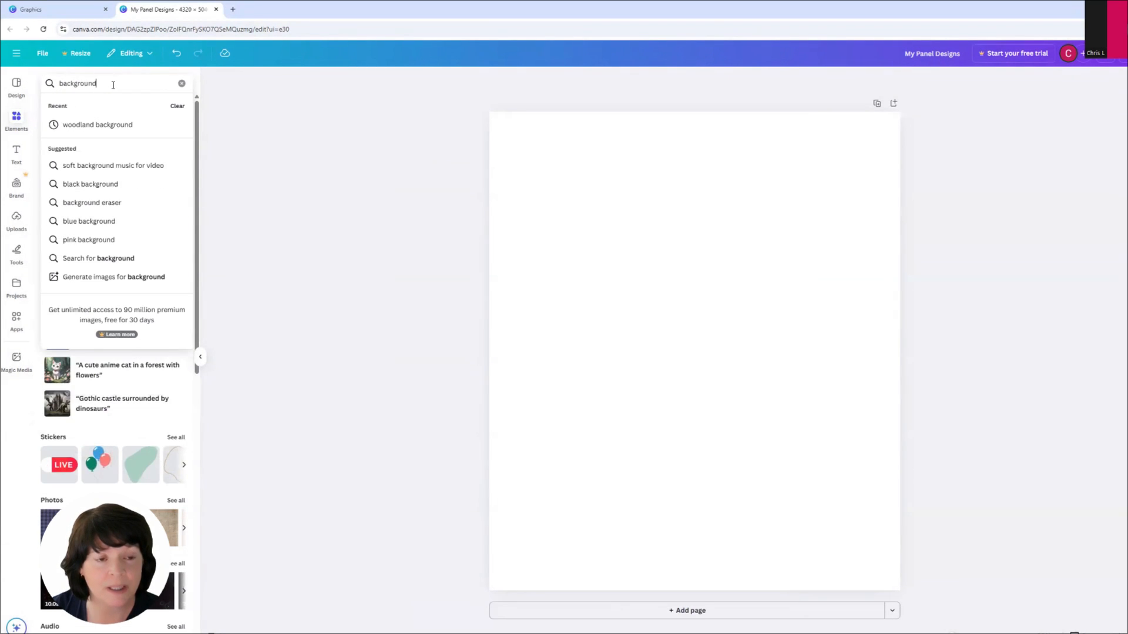
pyautogui.hotkey('ctrl', 'a')
pyautogui.write('wo')
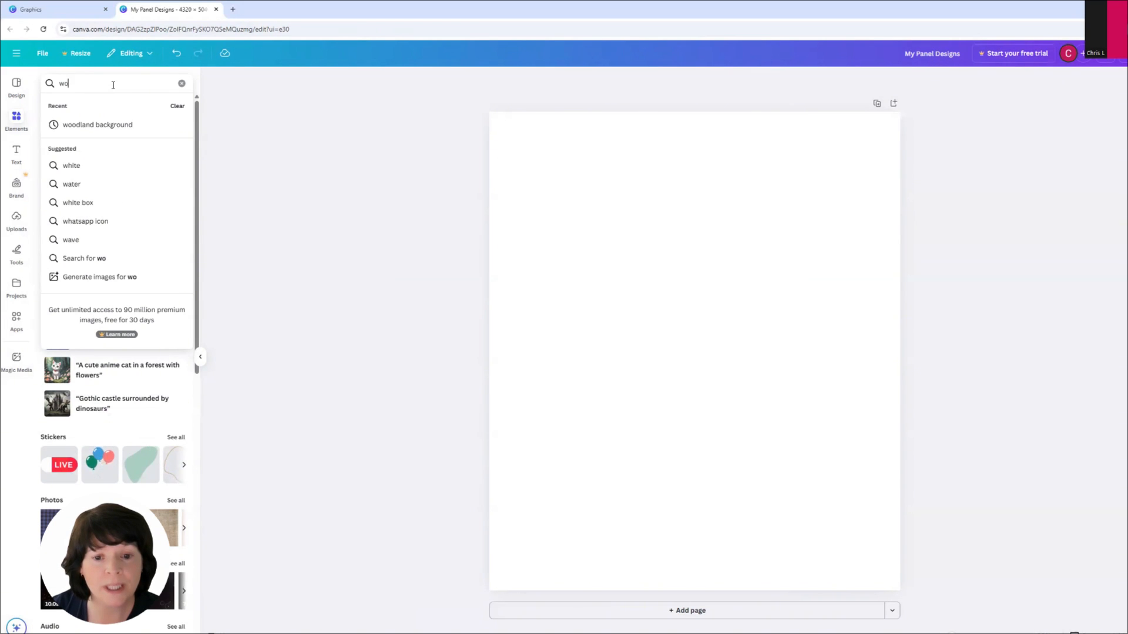
pyautogui.write('odland background')
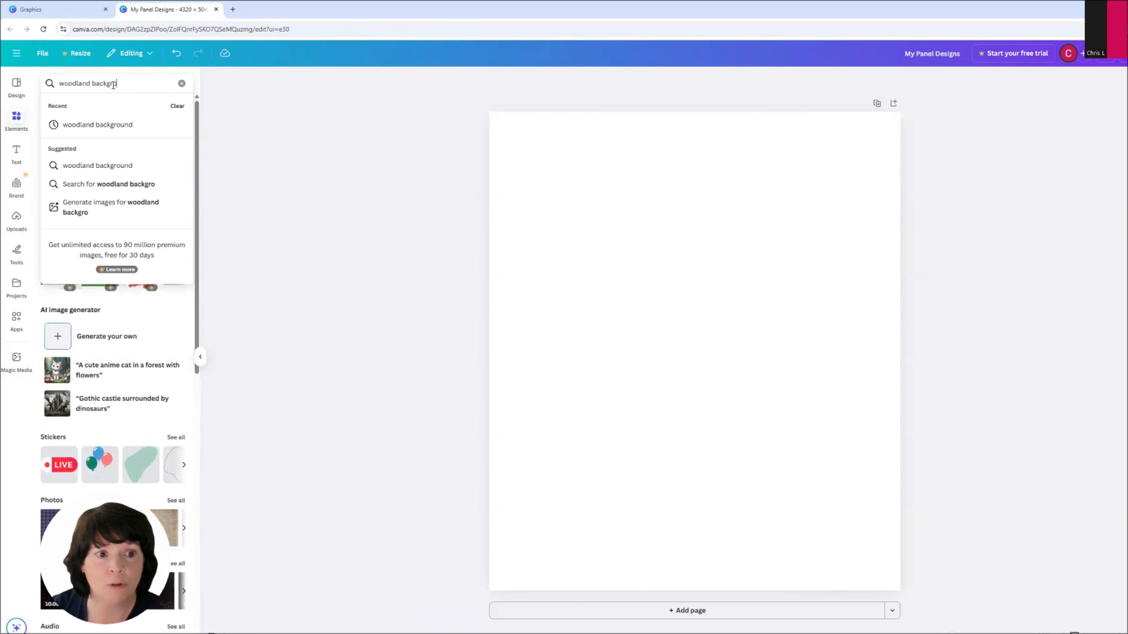
pyautogui.press('Return')
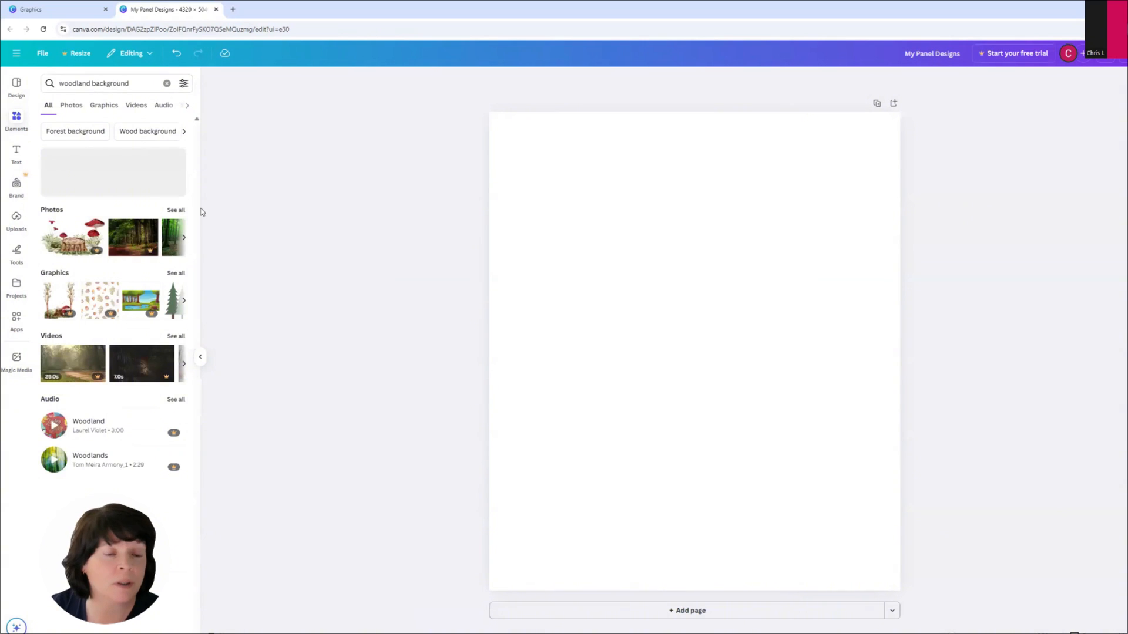
pyautogui.click(179, 274)
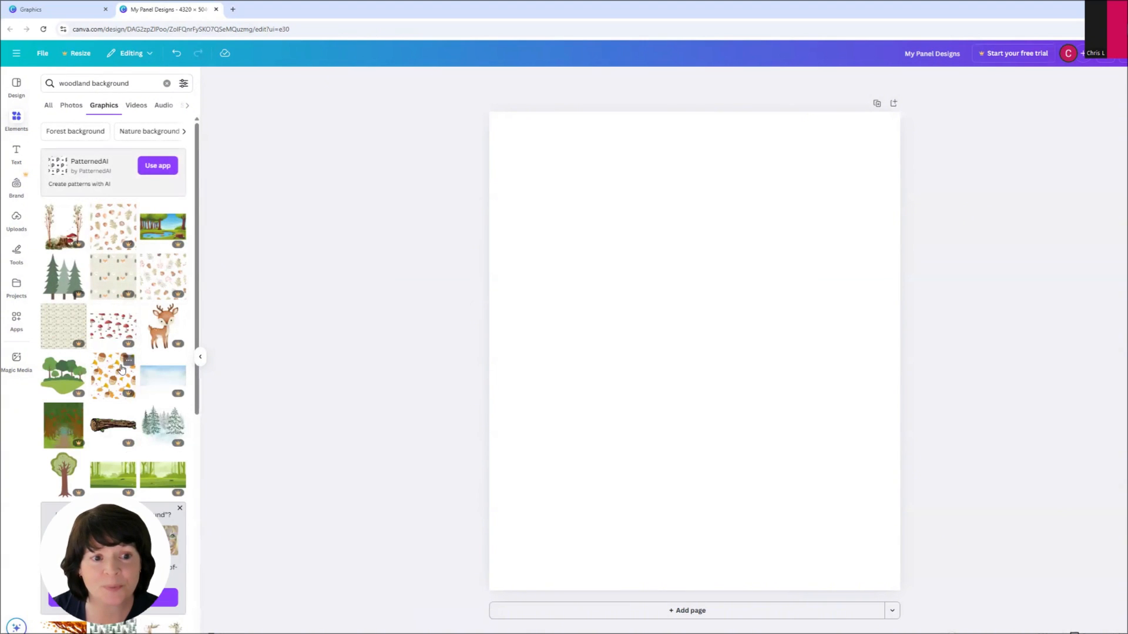
# Step: Add the forest path graphic to the page and enlarge it to fill the whole page
pyautogui.scroll(-1, 121, 369)
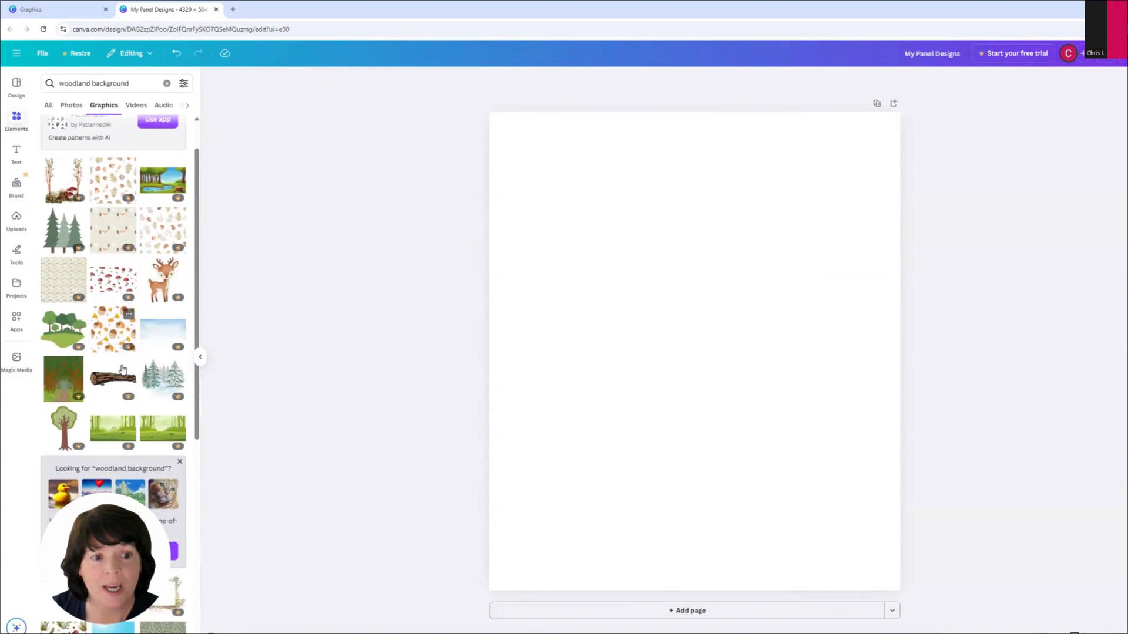
pyautogui.click(63, 382)
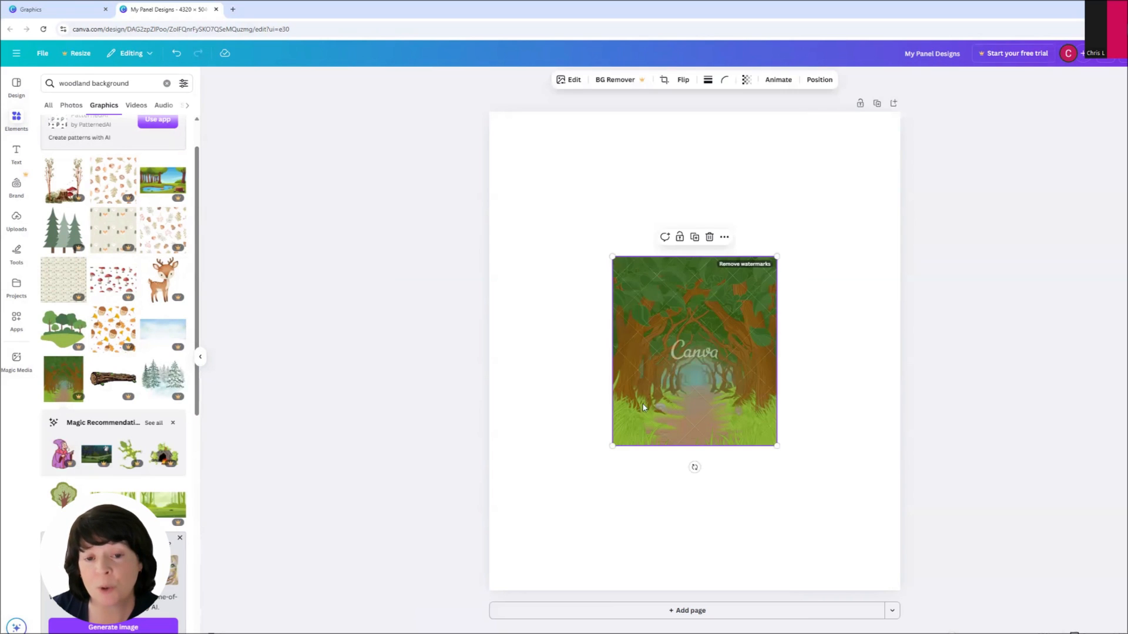
pyautogui.moveTo(699, 379); pyautogui.dragTo(562, 219)
pyautogui.moveTo(710, 362); pyautogui.dragTo(905, 585)
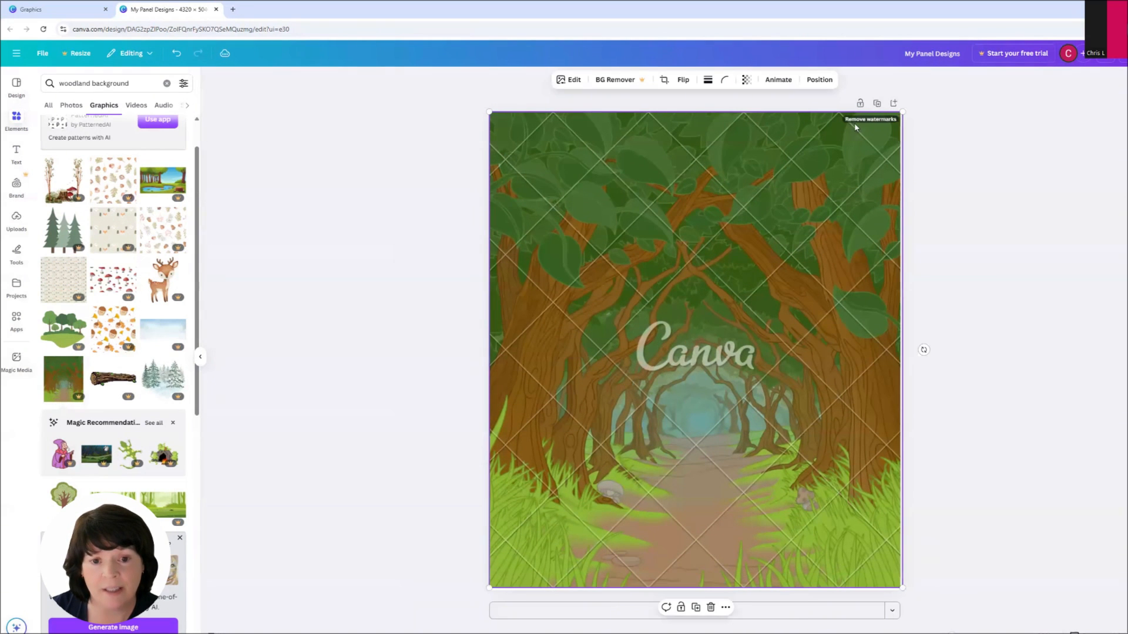
# Step: Open the watermark removal options for the premium forest image
pyautogui.click(853, 122)
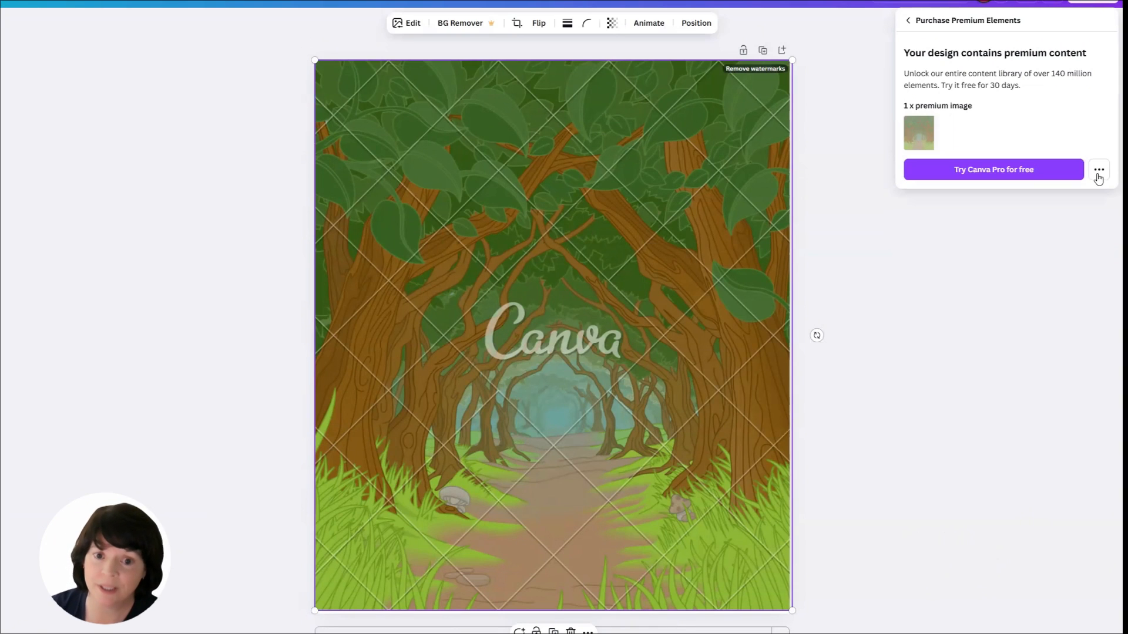
pyautogui.click(1098, 179)
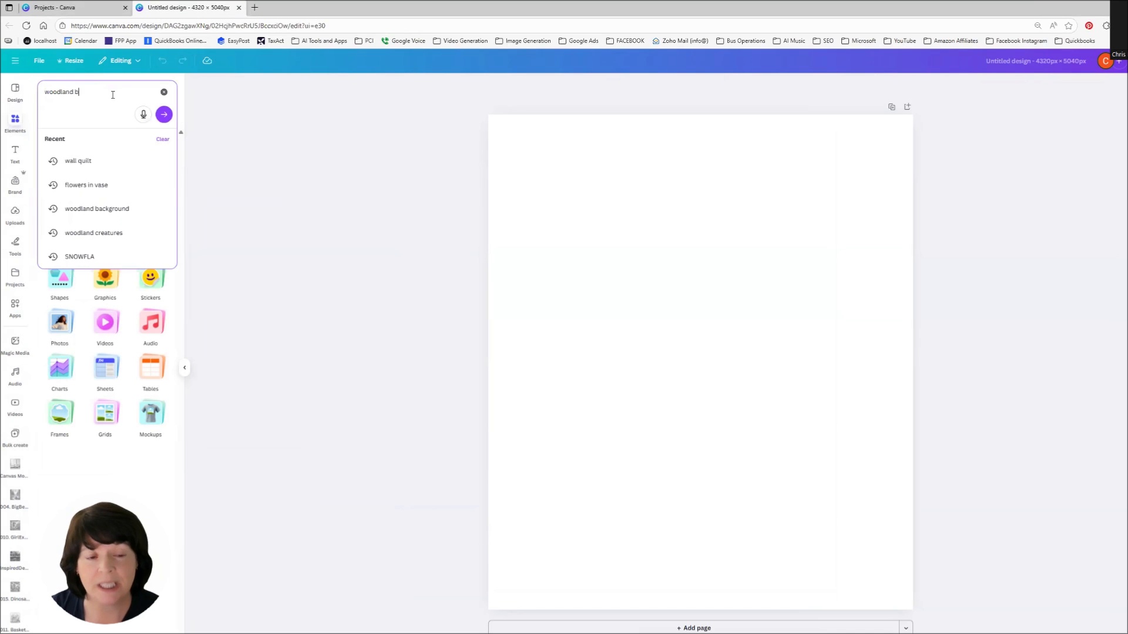
# Step: Filter the woodland background search to graphics, add the forest path image, and stretch it to cover the page
pyautogui.press('Return')
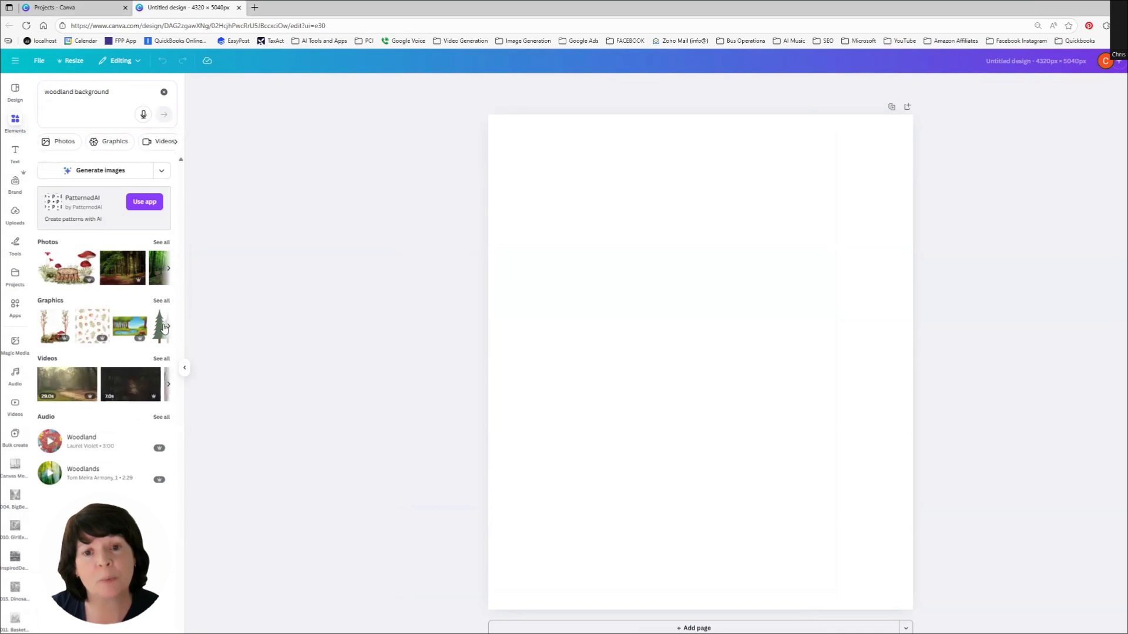
pyautogui.click(162, 300)
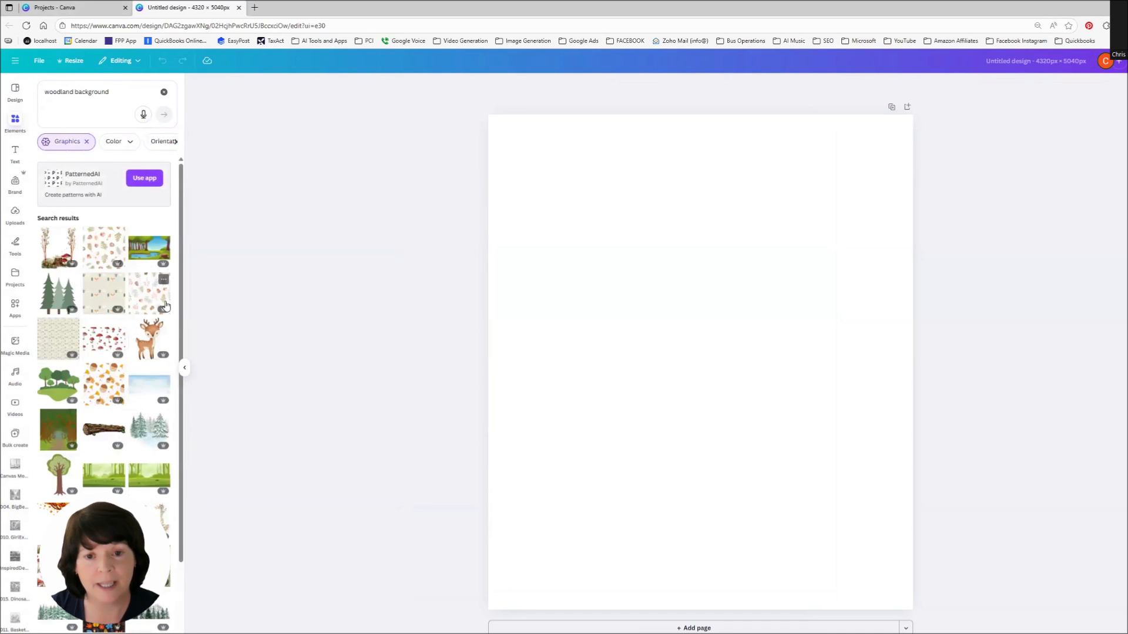
pyautogui.click(59, 432)
pyautogui.moveTo(725, 414); pyautogui.dragTo(605, 272)
pyautogui.moveTo(658, 310); pyautogui.dragTo(906, 614)
pyautogui.click(1087, 517)
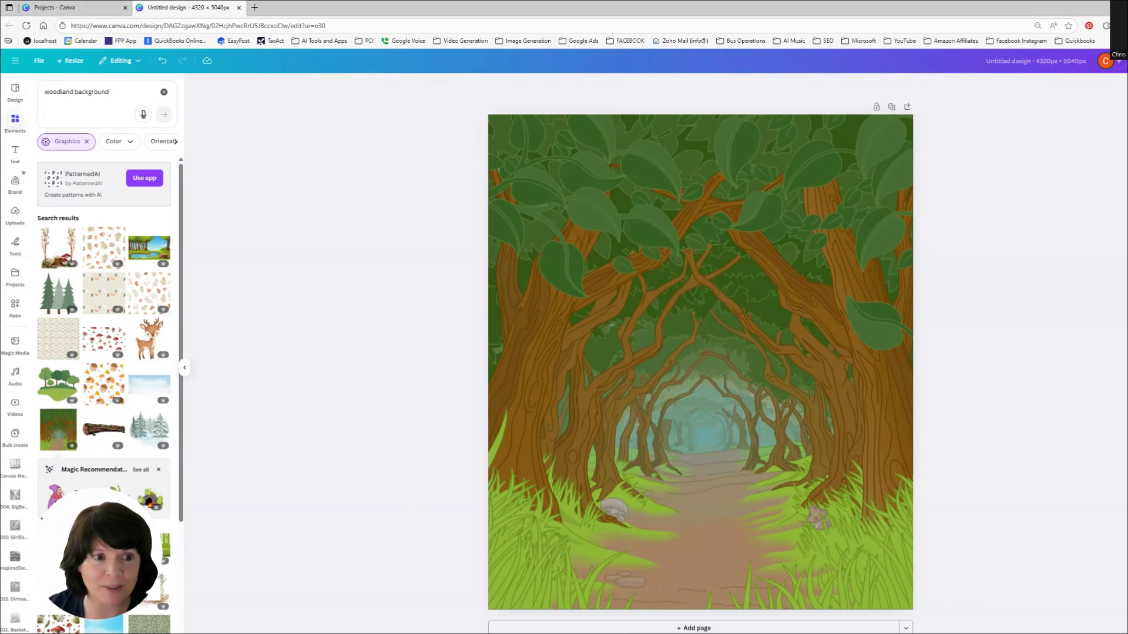
# Step: Change the search to woodland animals and browse the graphic results
pyautogui.click(131, 94)
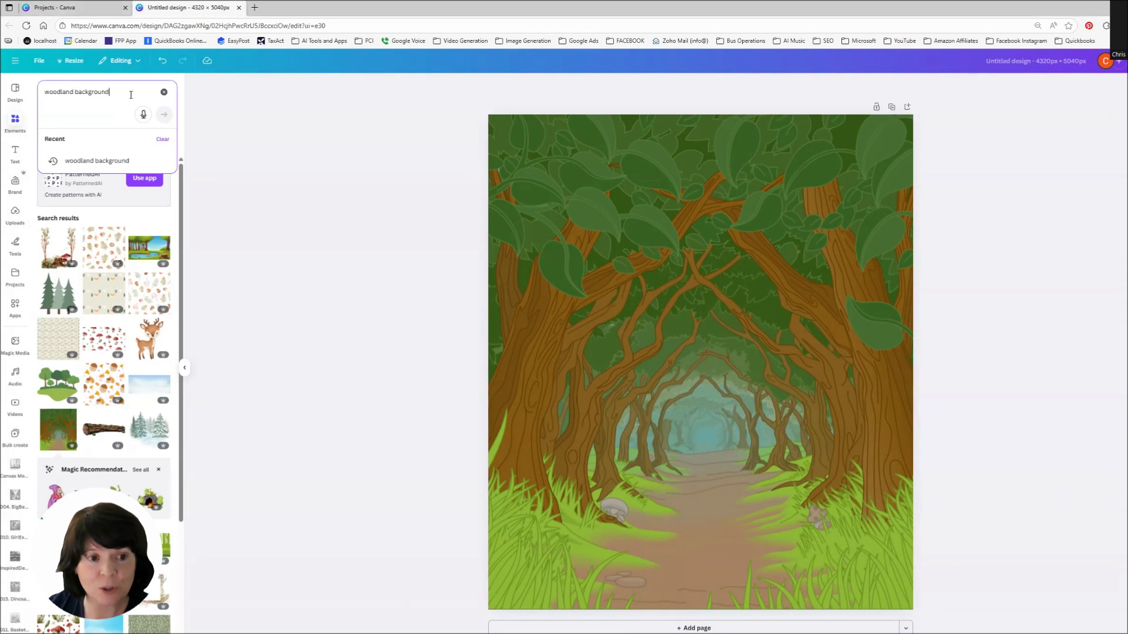
pyautogui.doubleClick(131, 95)
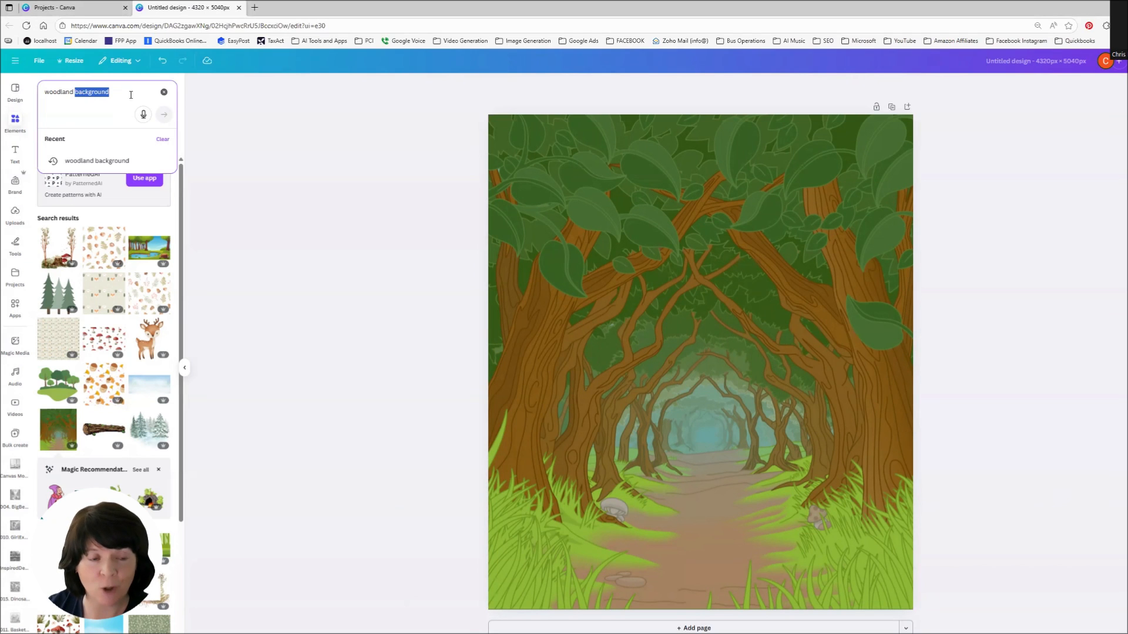
pyautogui.write('animals')
pyautogui.press('Return')
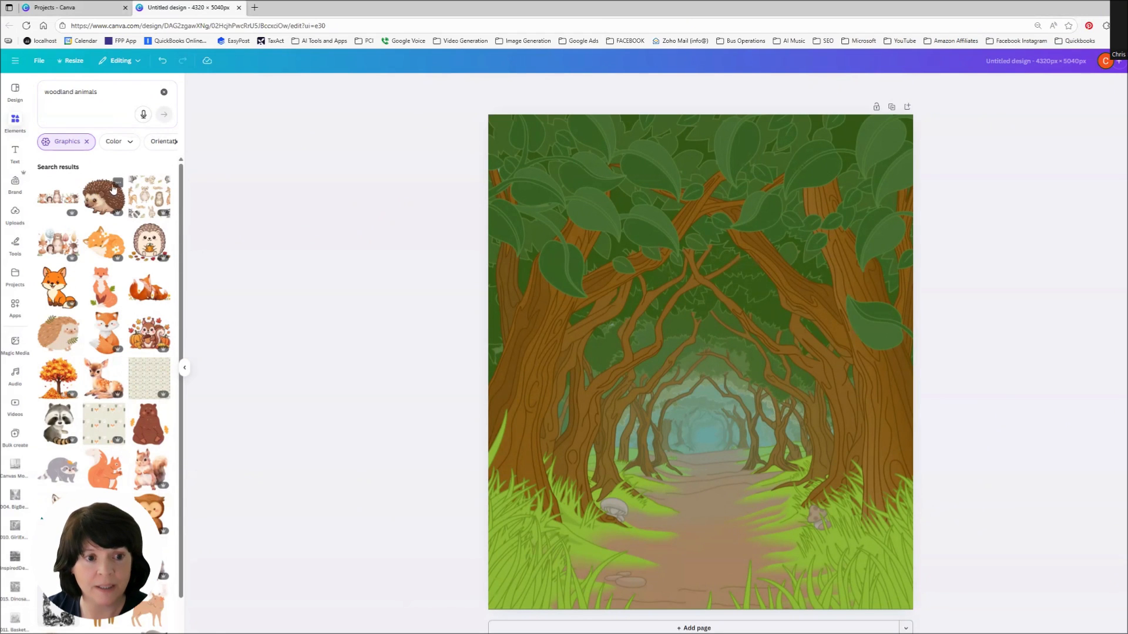
pyautogui.scroll(-5, 151, 305)
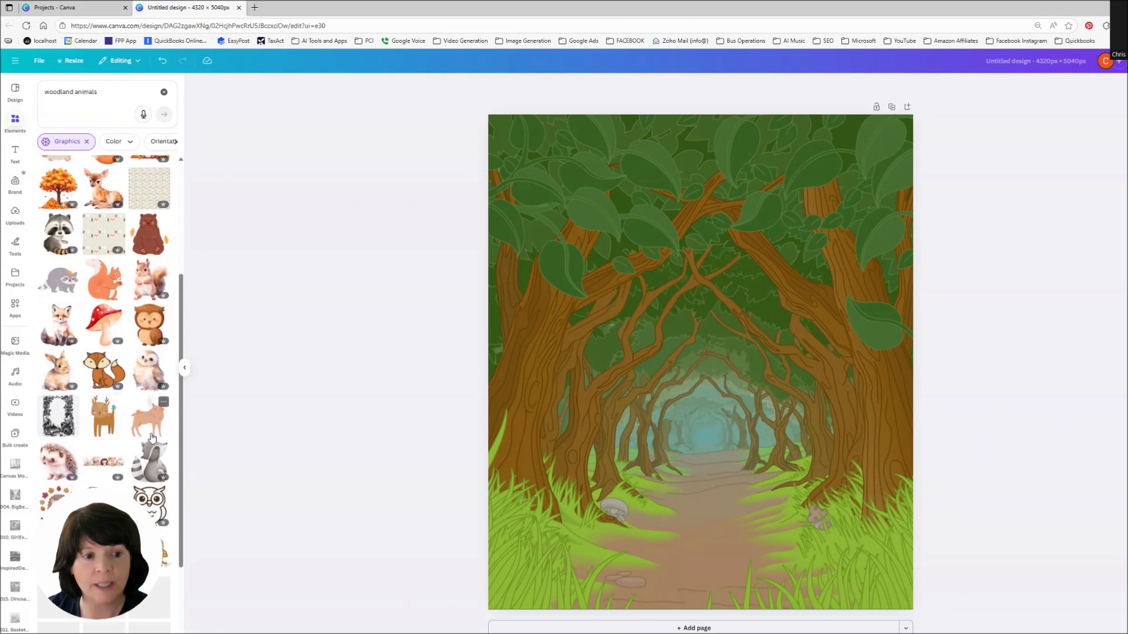
pyautogui.scroll(-3, 151, 437)
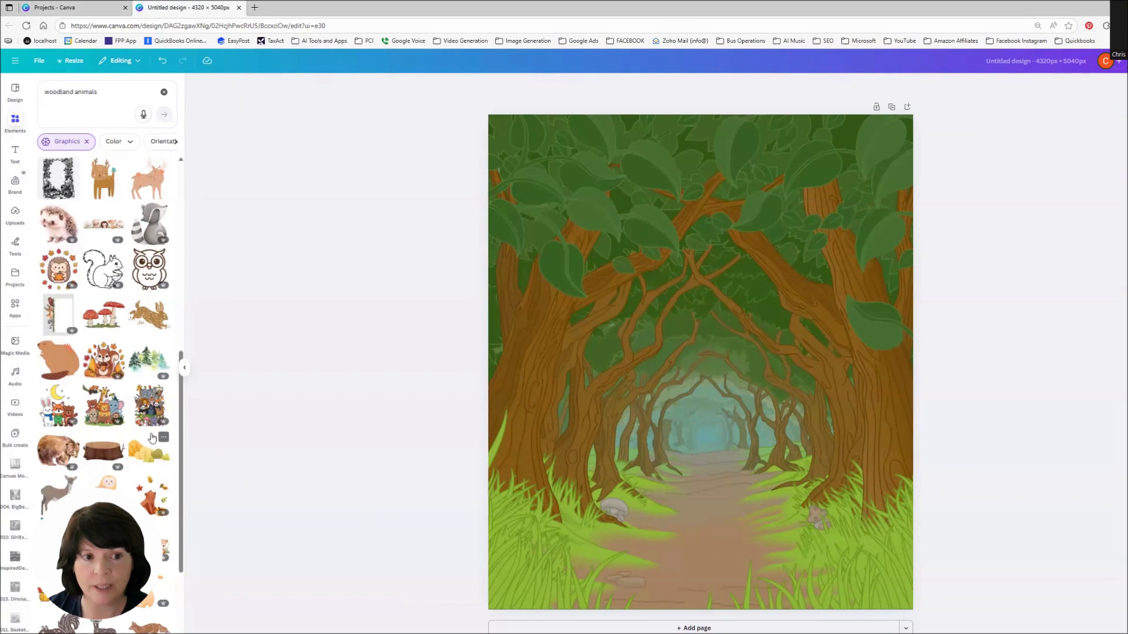
pyautogui.scroll(-5, 151, 437)
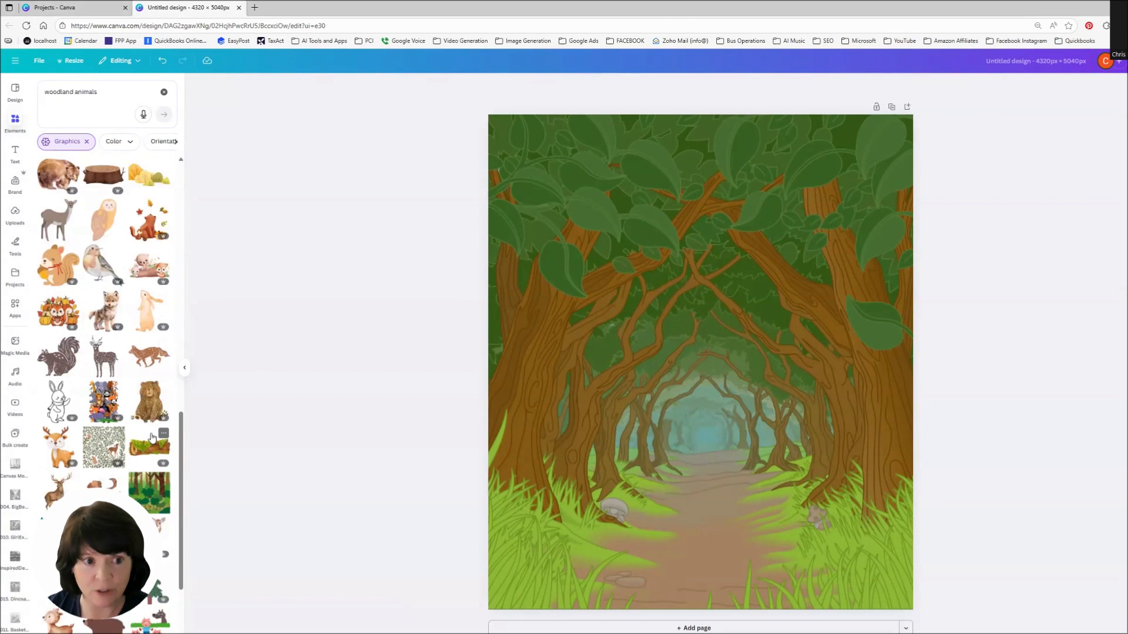
pyautogui.scroll(-1, 152, 437)
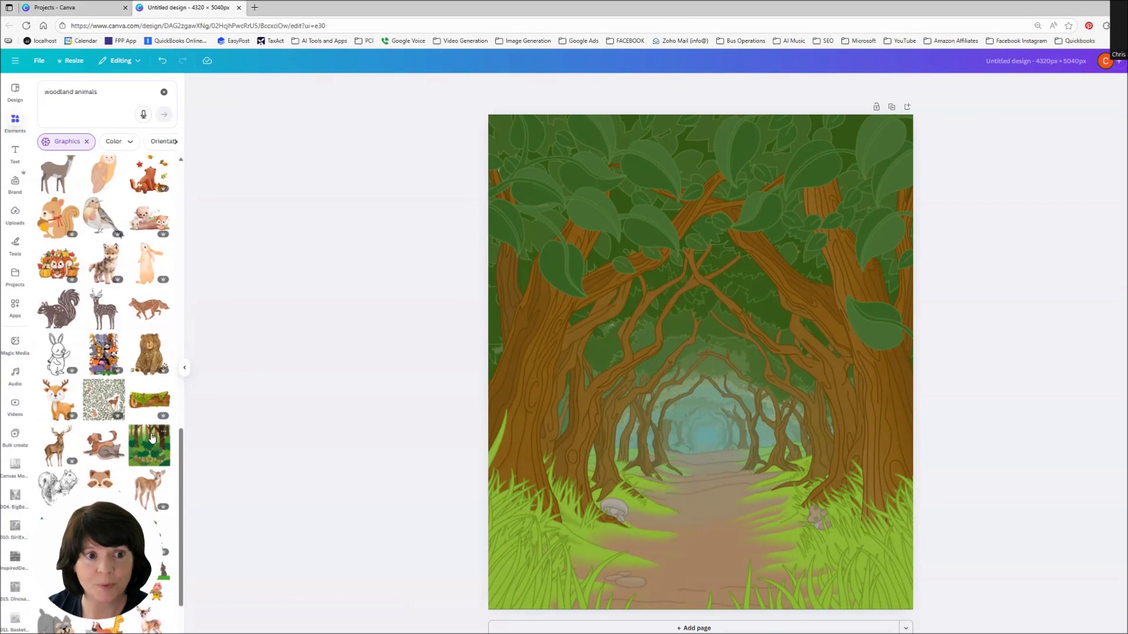
# Step: Search for woodland animals deer, add the baby deer graphic, and shrink it onto the forest path
pyautogui.click(121, 92)
pyautogui.write('deer')
pyautogui.press('Return')
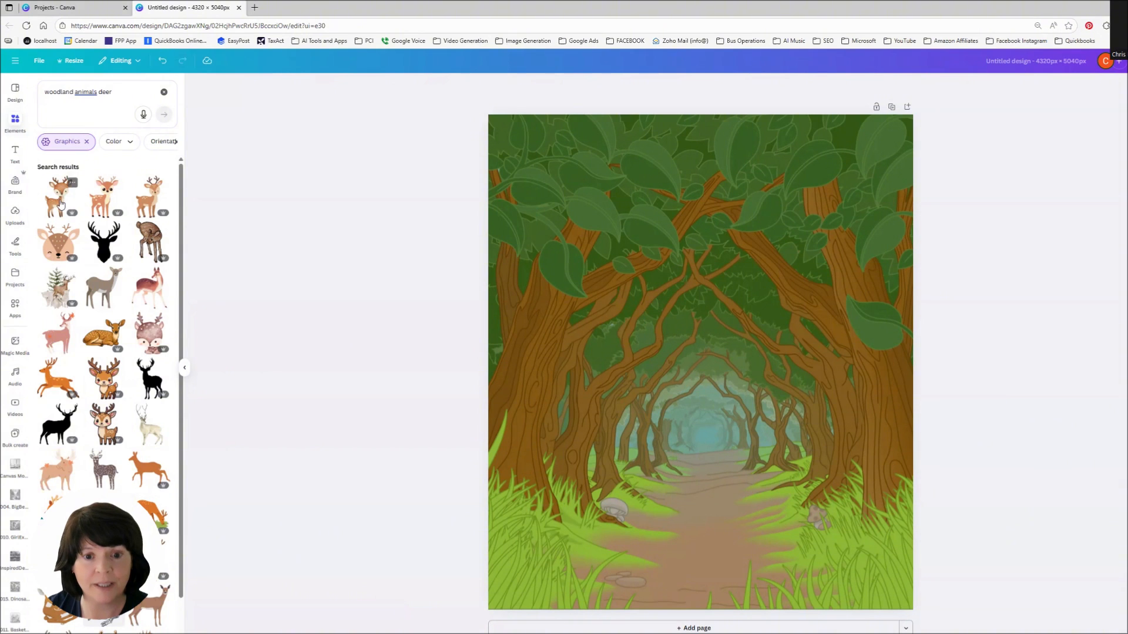
pyautogui.moveTo(60, 203); pyautogui.dragTo(579, 381)
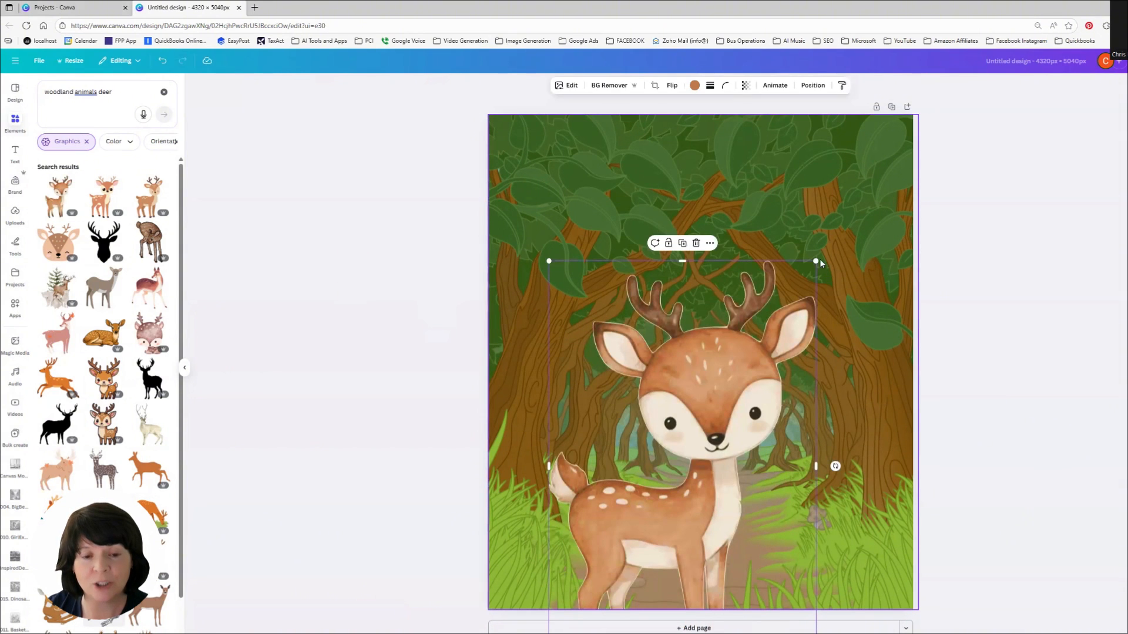
pyautogui.moveTo(817, 261); pyautogui.dragTo(646, 492)
pyautogui.moveTo(654, 554); pyautogui.dragTo(659, 466)
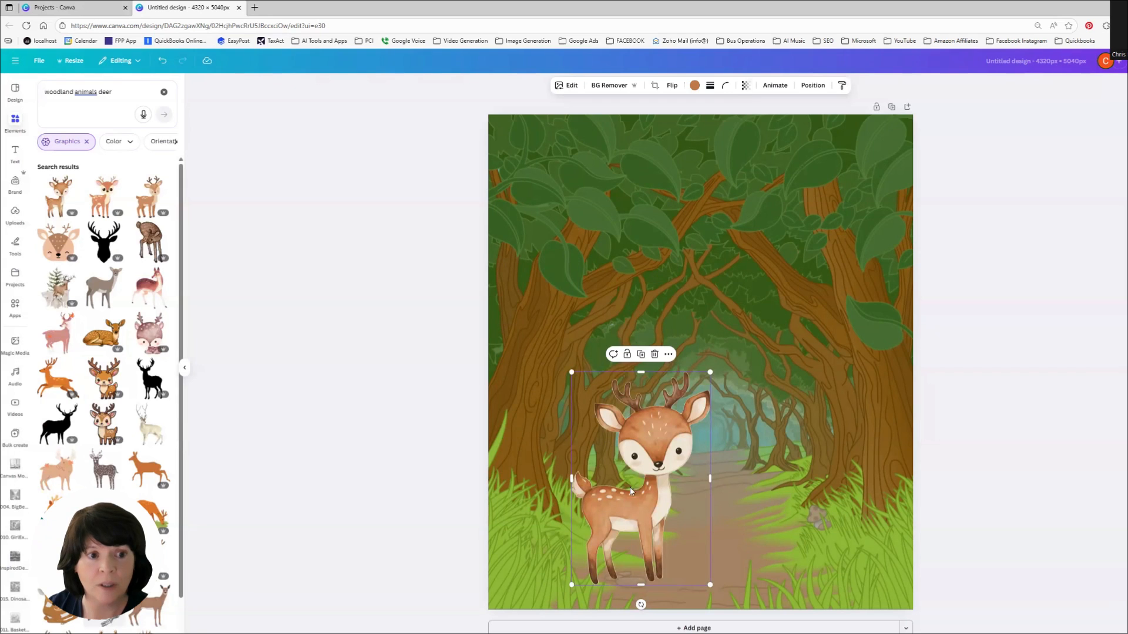
# Step: Open the deer graphic's details and view more elements by its creator
pyautogui.click(72, 184)
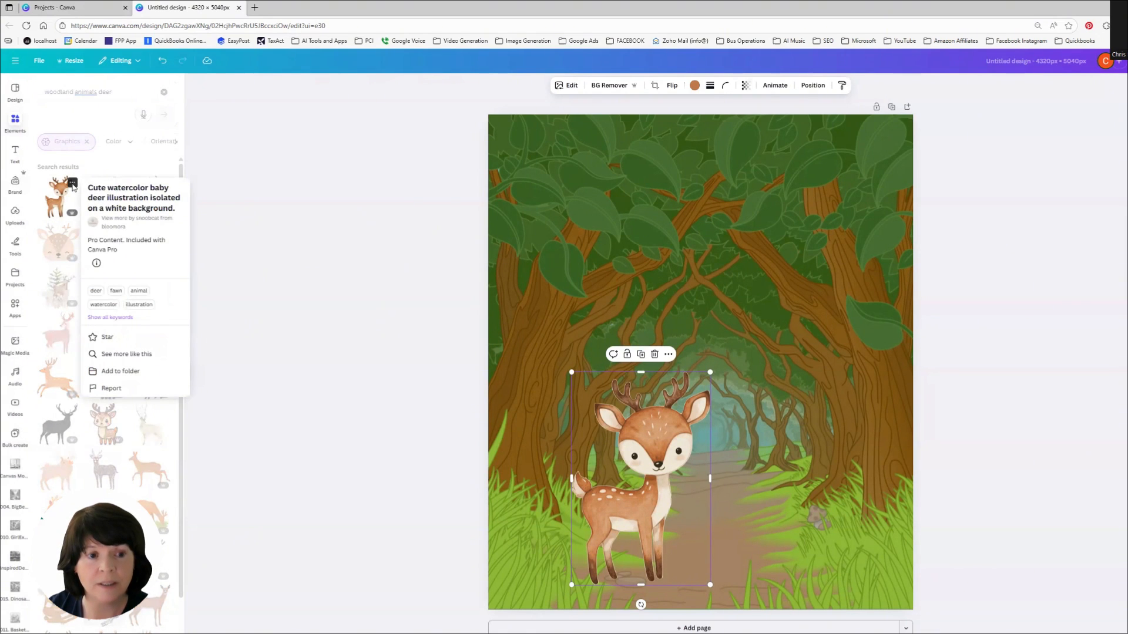
pyautogui.click(114, 227)
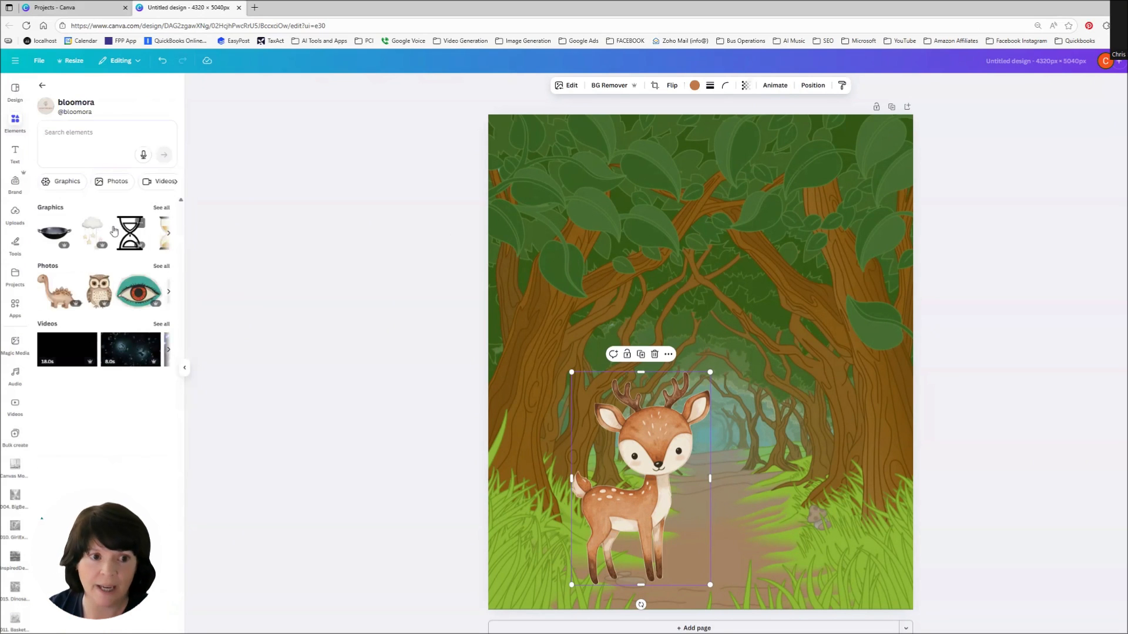
# Step: Filter the creator's elements to graphics, add the squirrel, and shrink it onto the path's lower right
pyautogui.click(162, 207)
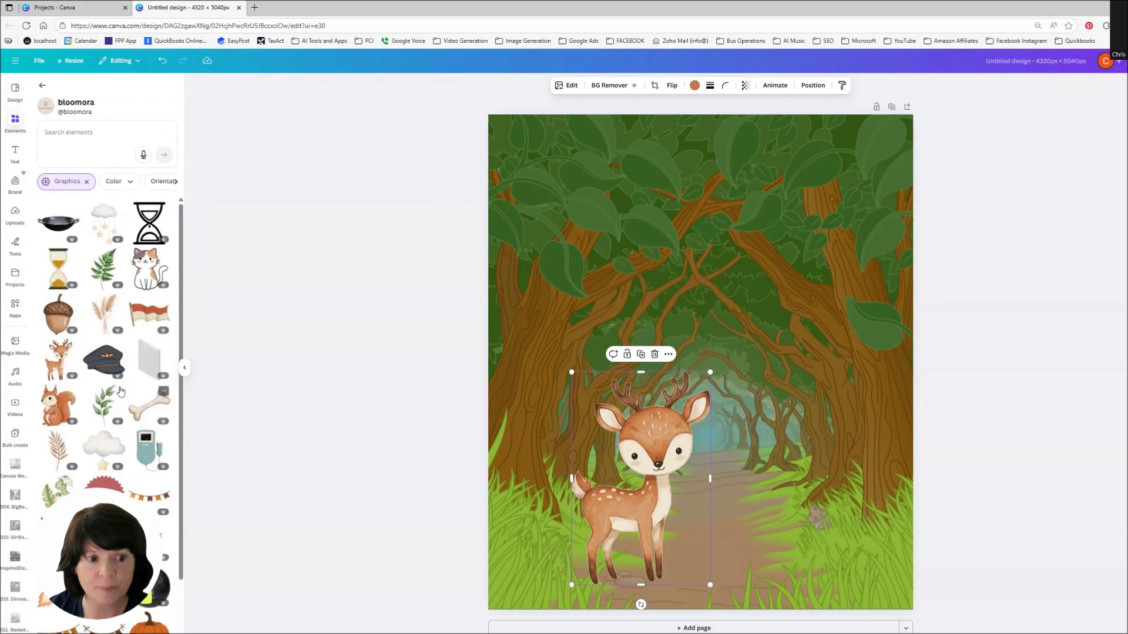
pyautogui.click(57, 416)
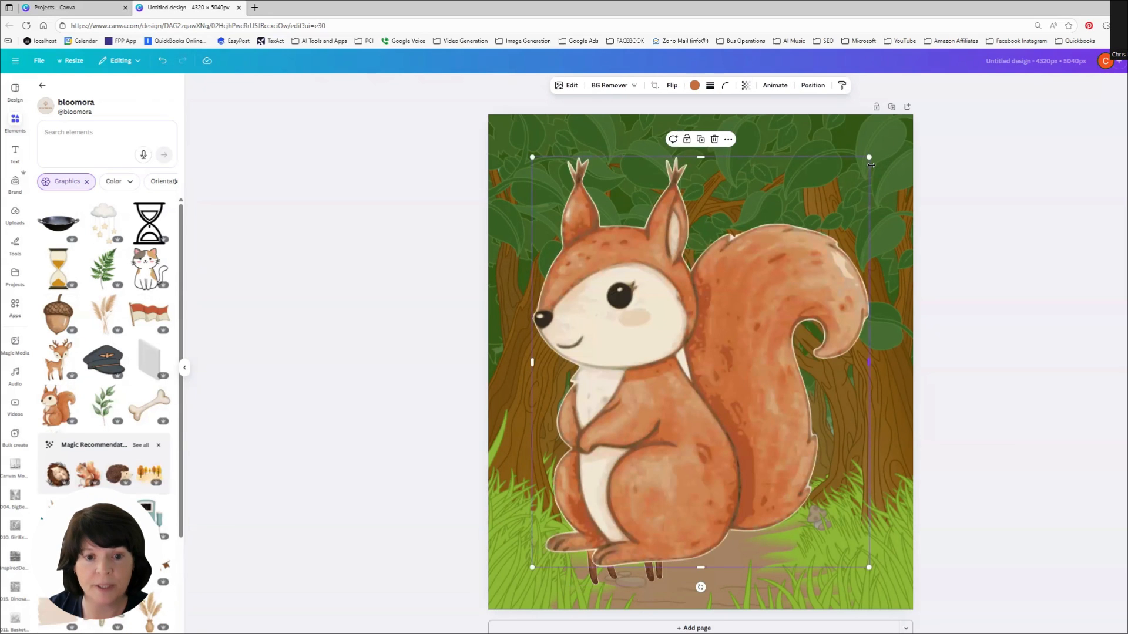
pyautogui.moveTo(870, 158); pyautogui.dragTo(644, 430)
pyautogui.moveTo(777, 536); pyautogui.dragTo(735, 538)
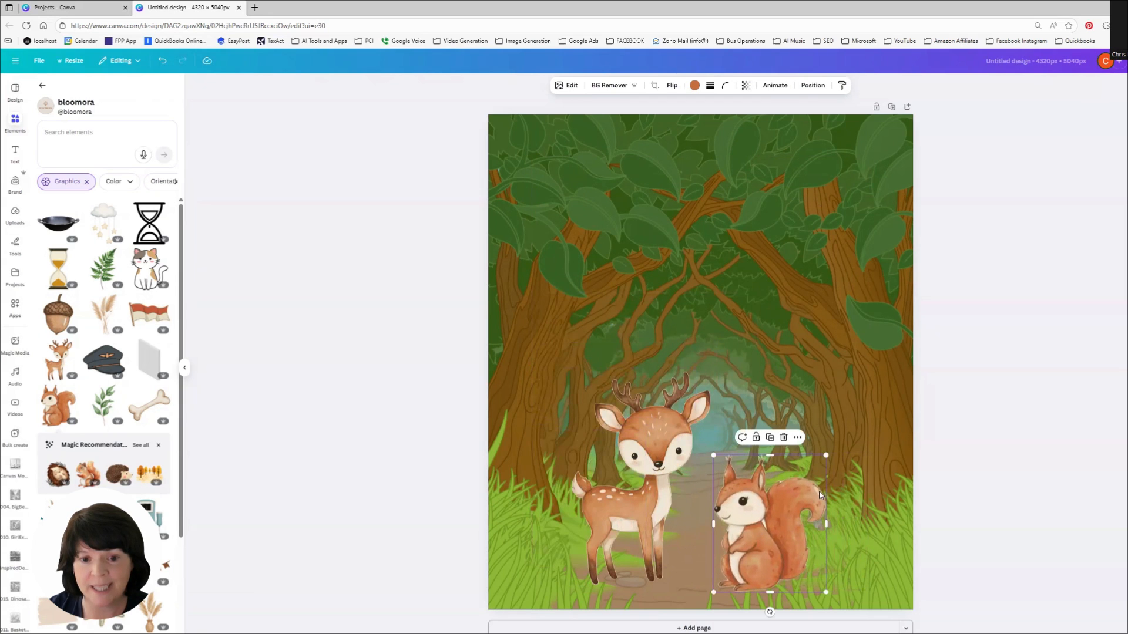
pyautogui.moveTo(825, 454); pyautogui.dragTo(774, 505)
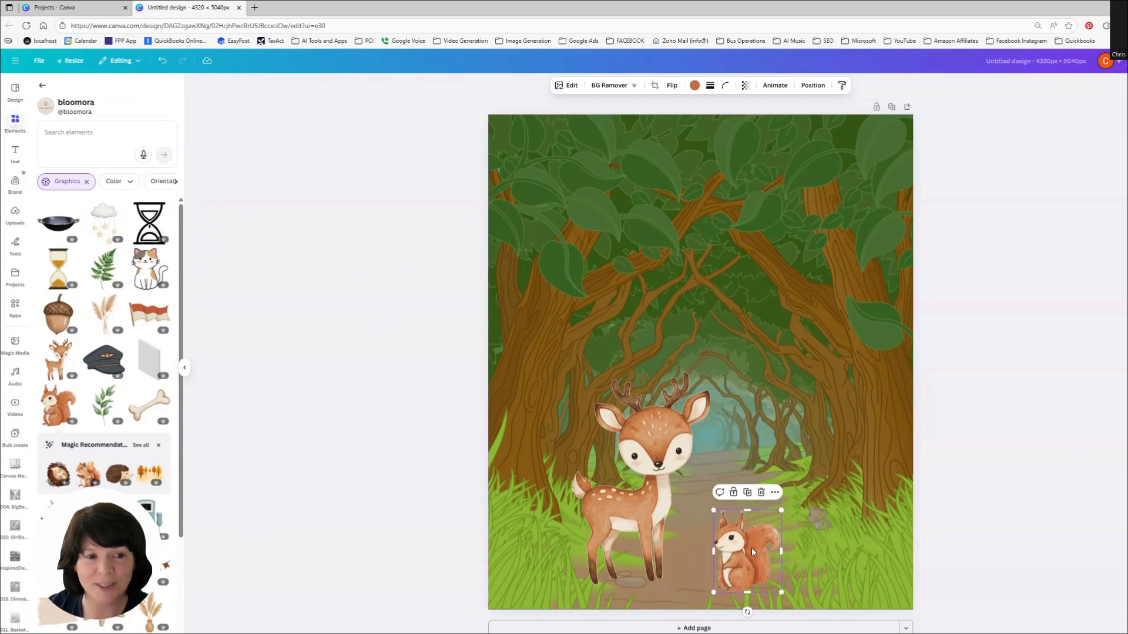
pyautogui.moveTo(752, 547); pyautogui.dragTo(760, 547)
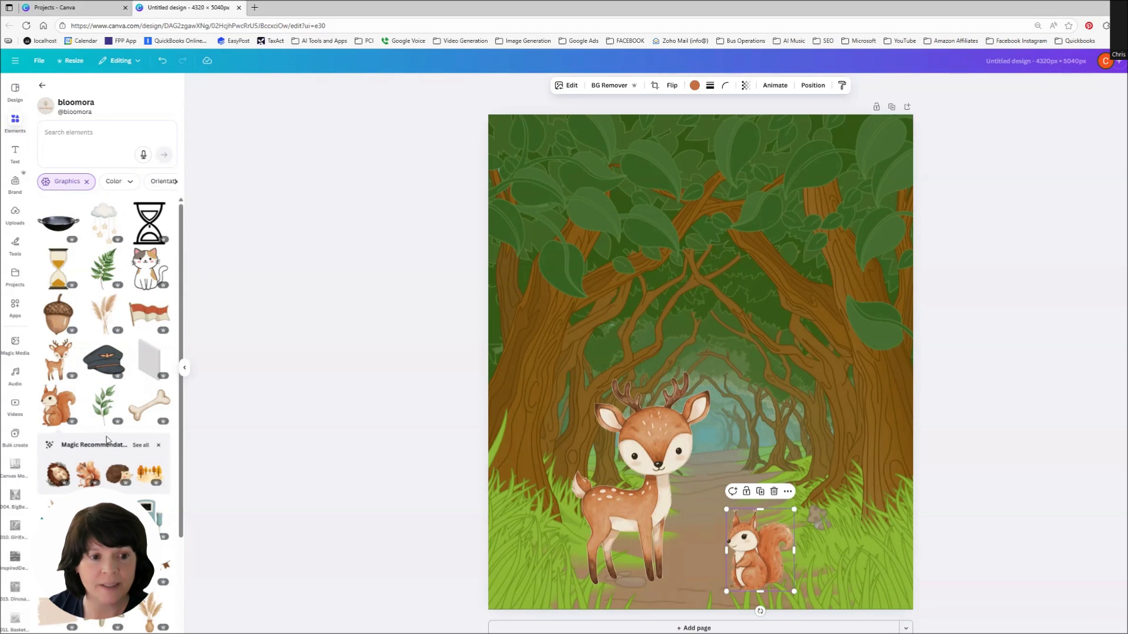
# Step: Search the creator's graphics for owl, add the owl, and shrink it into the tree at upper right
pyautogui.scroll(-10, 107, 440)
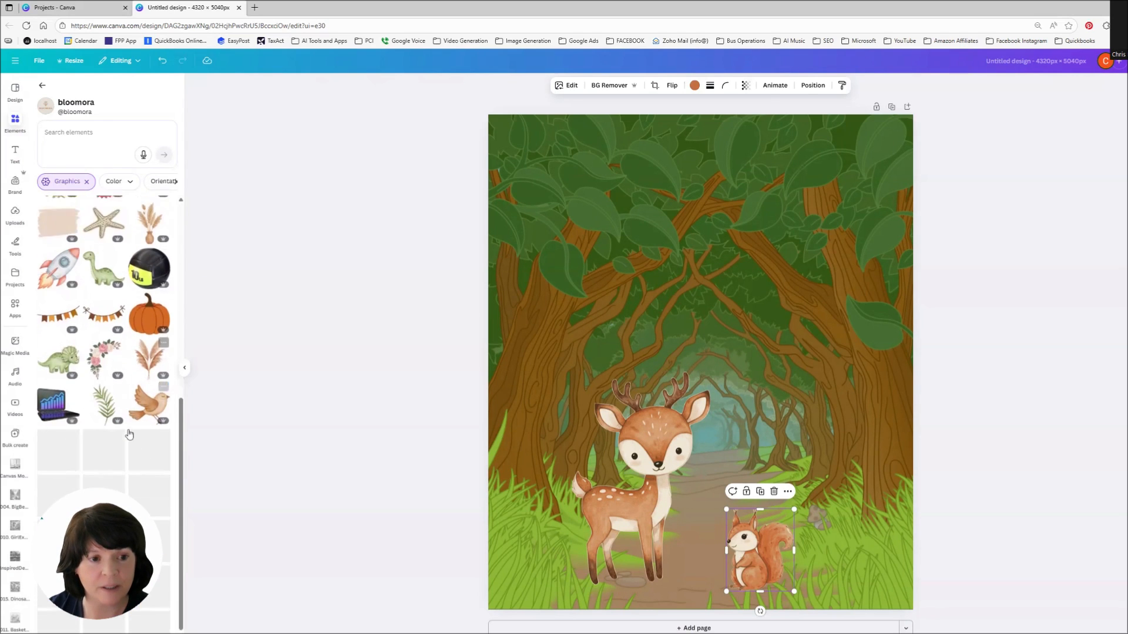
pyautogui.scroll(-3, 116, 405)
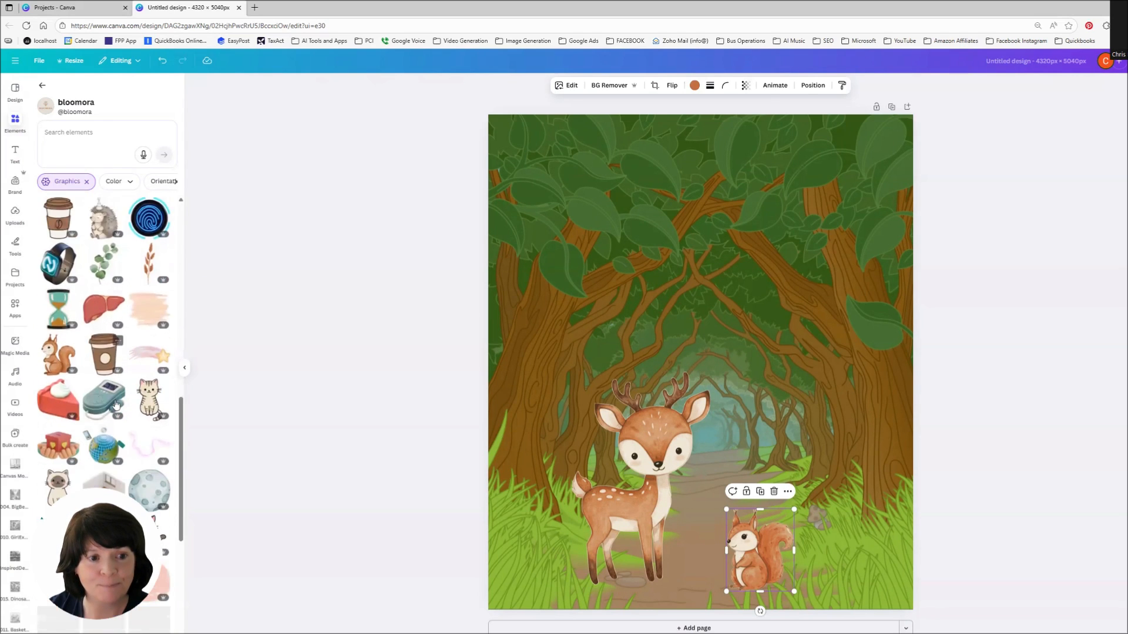
pyautogui.scroll(-5, 116, 405)
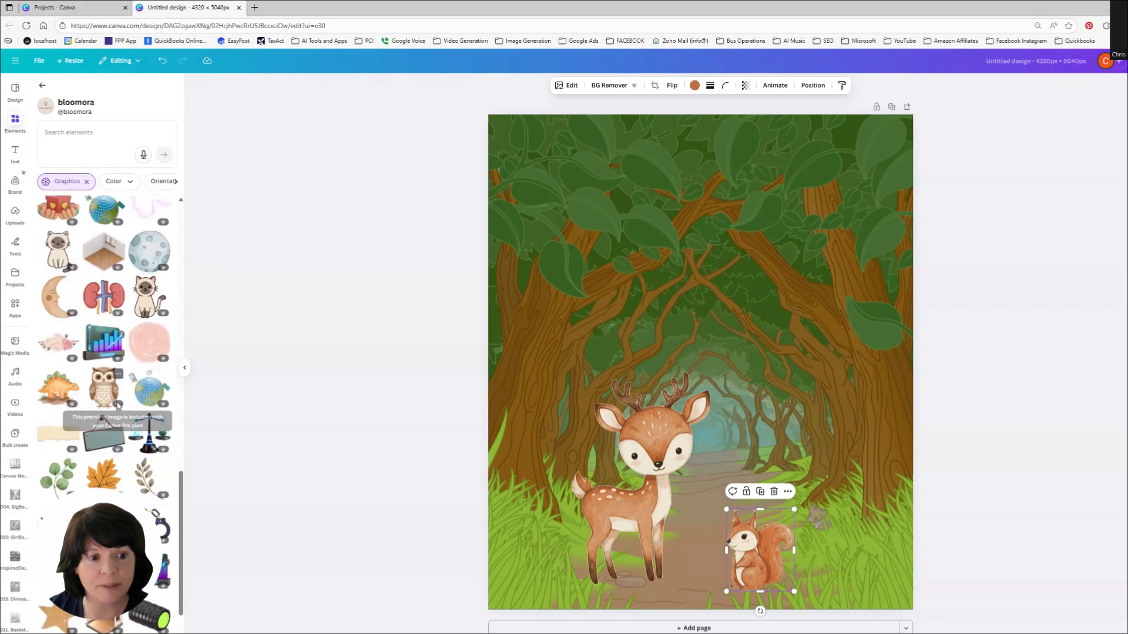
pyautogui.scroll(-3, 118, 406)
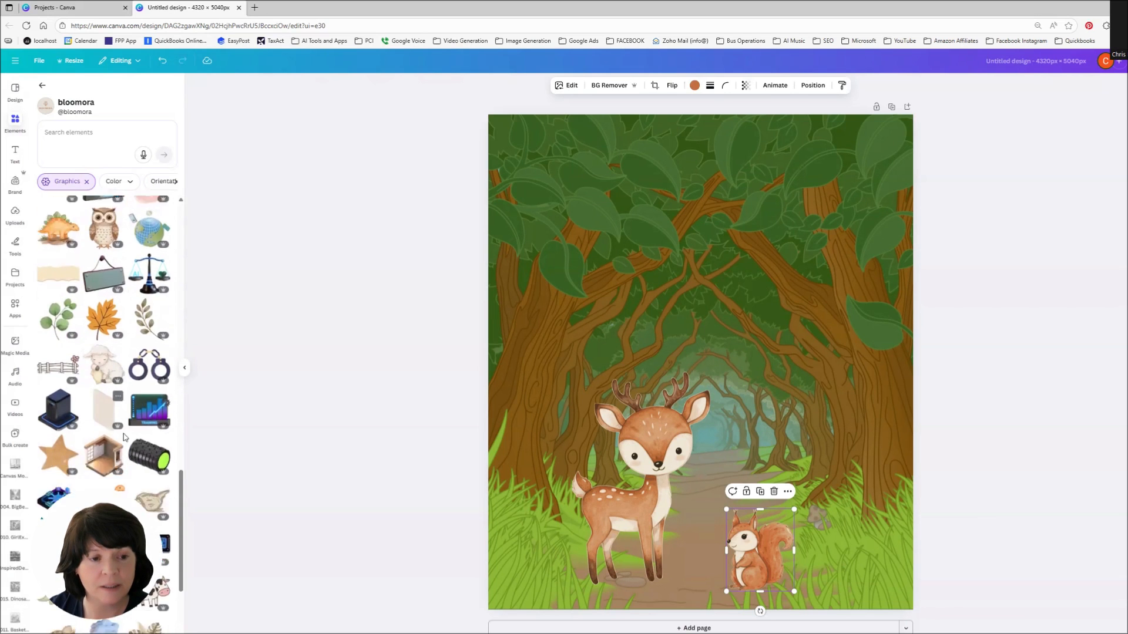
pyautogui.scroll(-5, 124, 437)
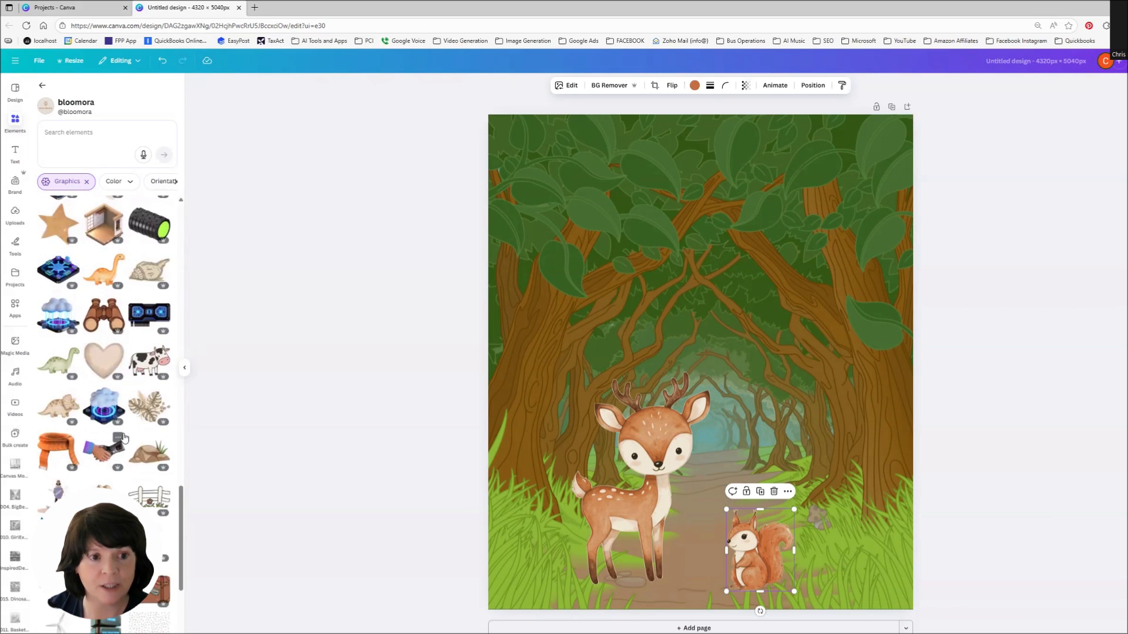
pyautogui.click(83, 140)
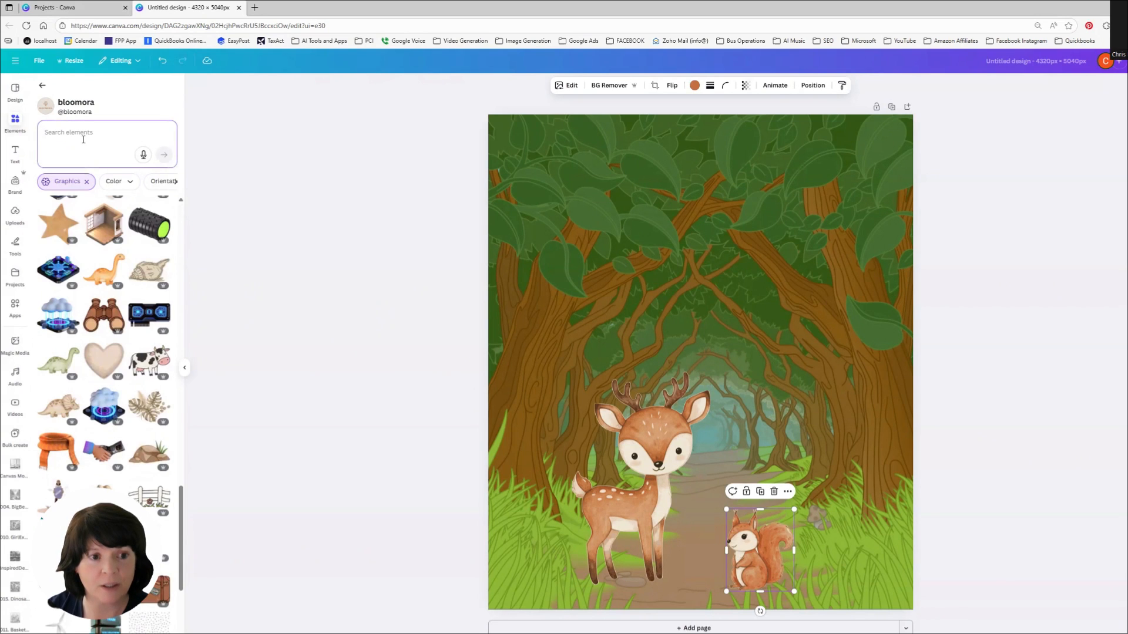
pyautogui.write('owl')
pyautogui.press('Return')
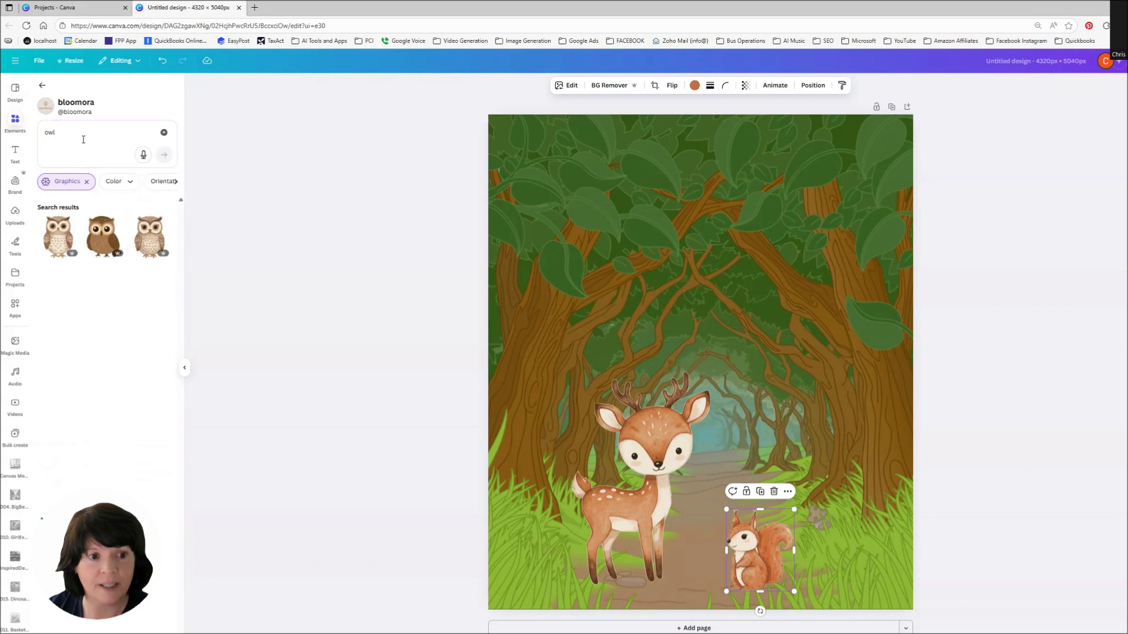
pyautogui.click(101, 245)
pyautogui.moveTo(868, 157); pyautogui.dragTo(583, 504)
pyautogui.moveTo(556, 541); pyautogui.dragTo(793, 341)
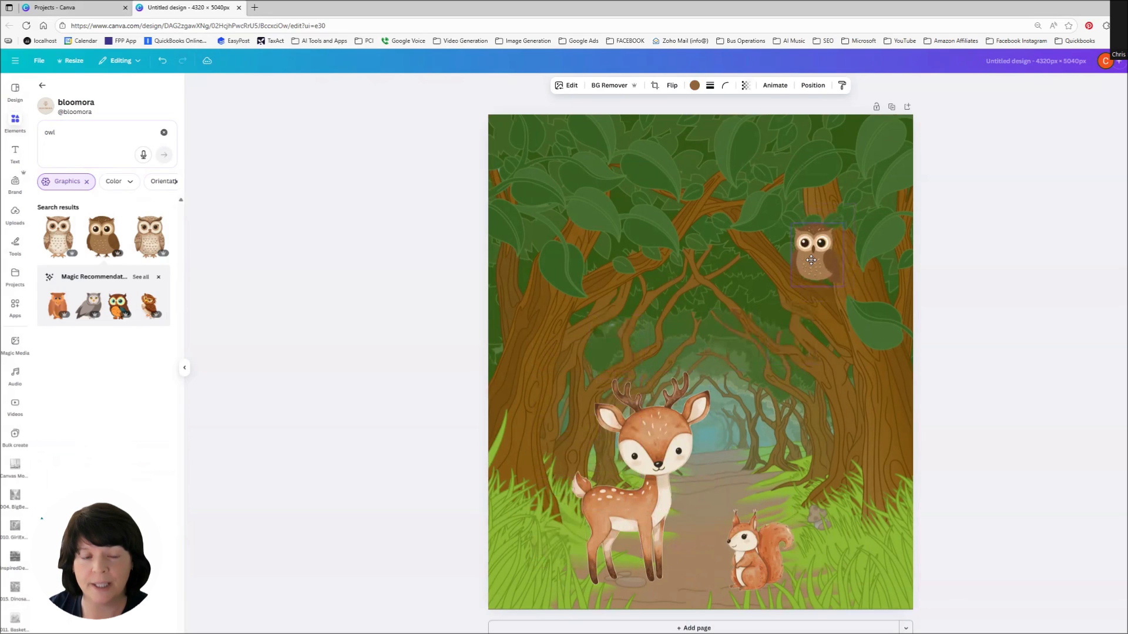
pyautogui.click(1010, 381)
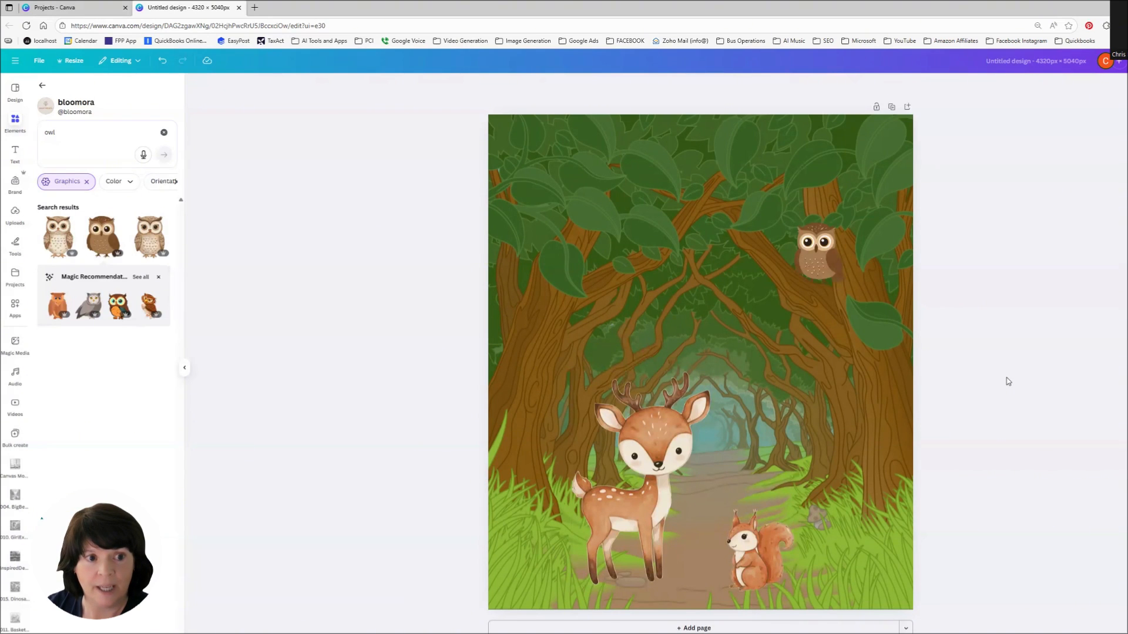
# Step: Search the creator's graphics for rabbit, then return to the general element search
pyautogui.click(45, 134)
pyautogui.moveTo(45, 134); pyautogui.dragTo(61, 134)
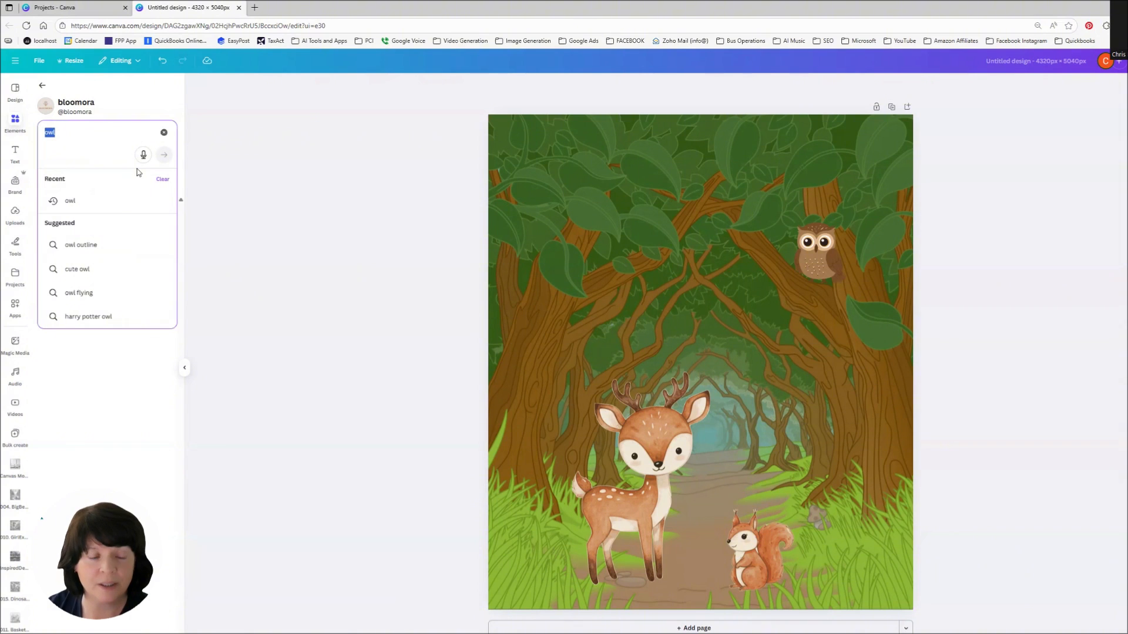
pyautogui.write('rabbit')
pyautogui.press('Return')
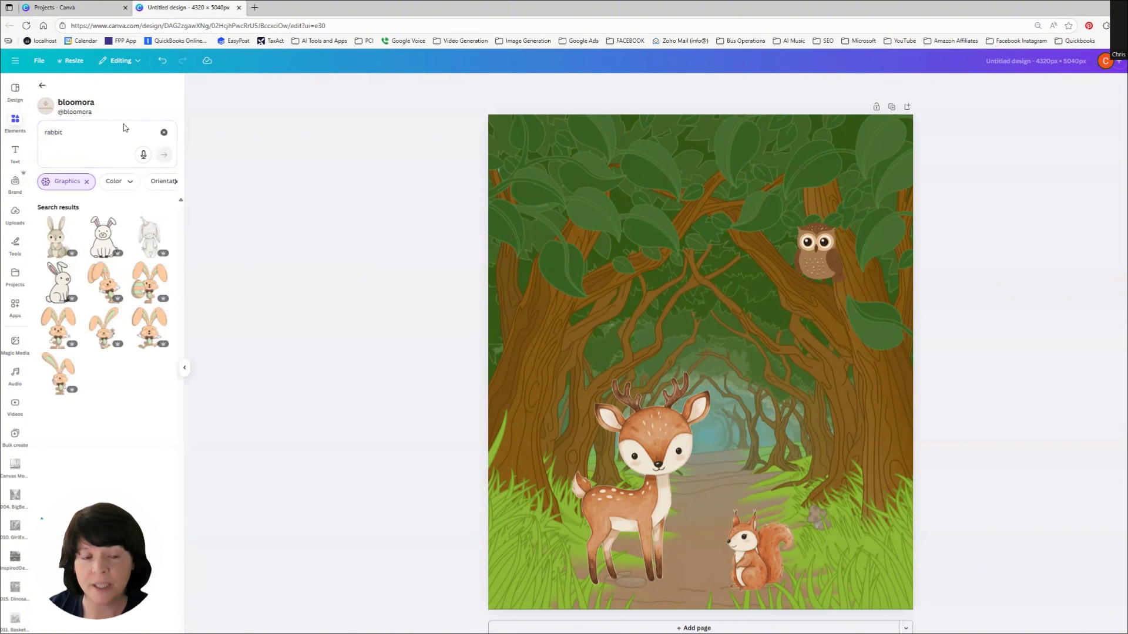
pyautogui.click(42, 87)
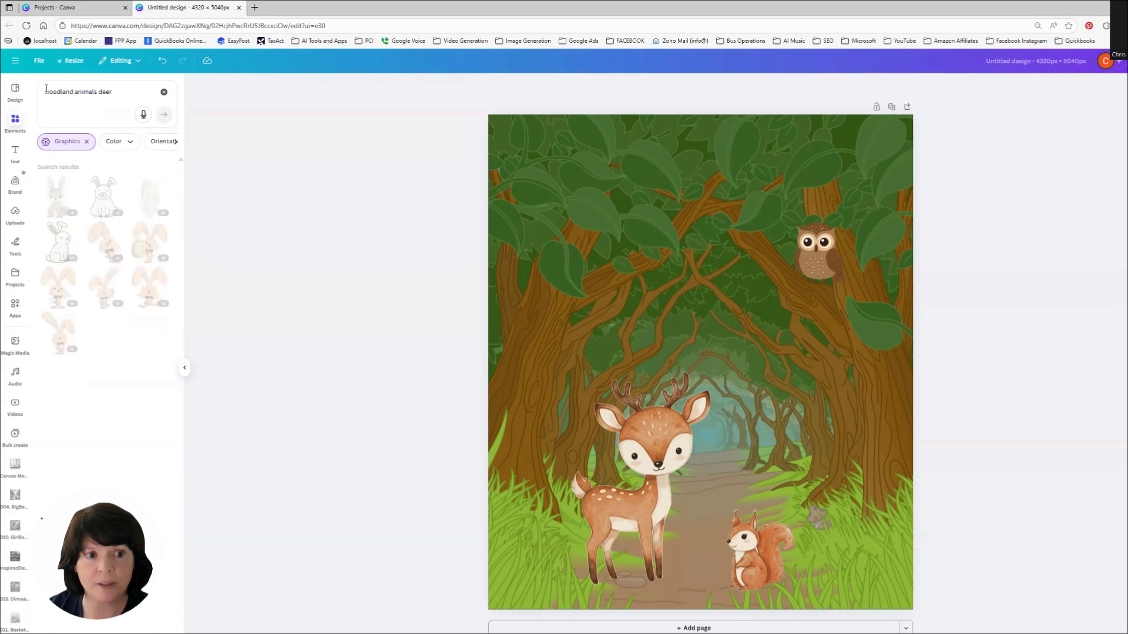
# Step: Change the search to woodland animals rabbit, add the brown rabbit, and shrink it onto the path
pyautogui.doubleClick(108, 92)
pyautogui.write('rabbit')
pyautogui.press('Return')
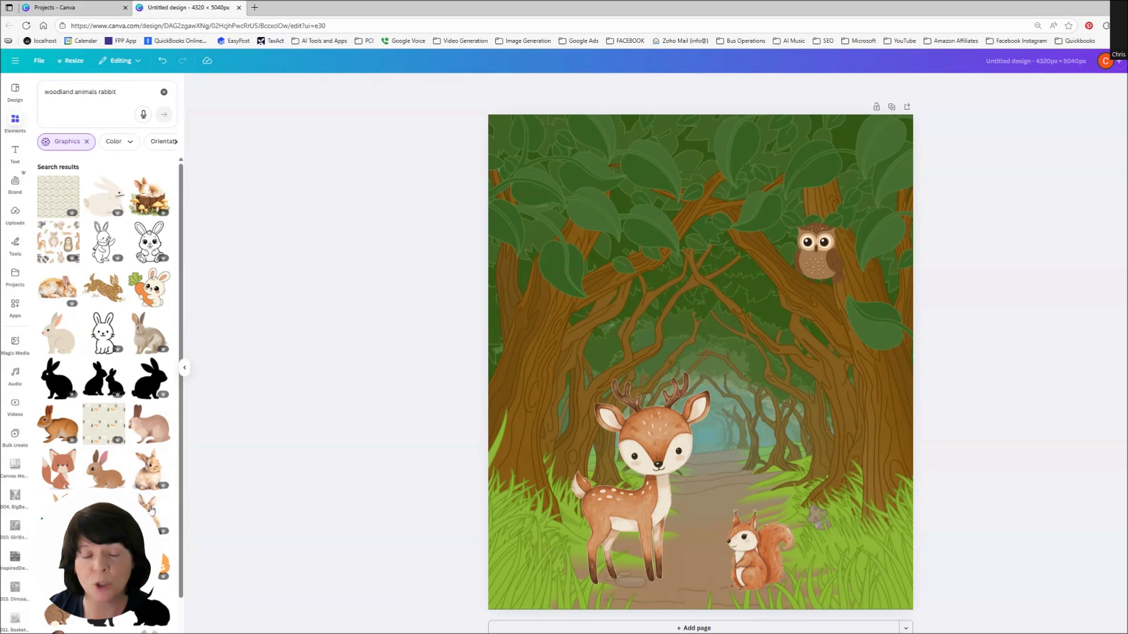
pyautogui.scroll(-4, 155, 517)
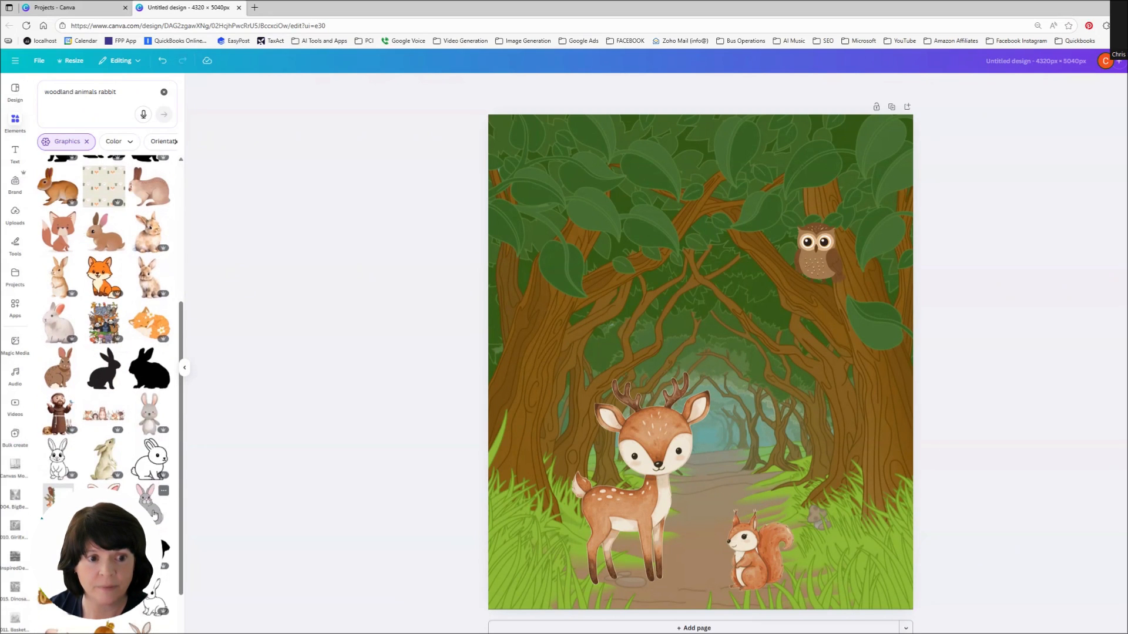
pyautogui.scroll(-3, 154, 514)
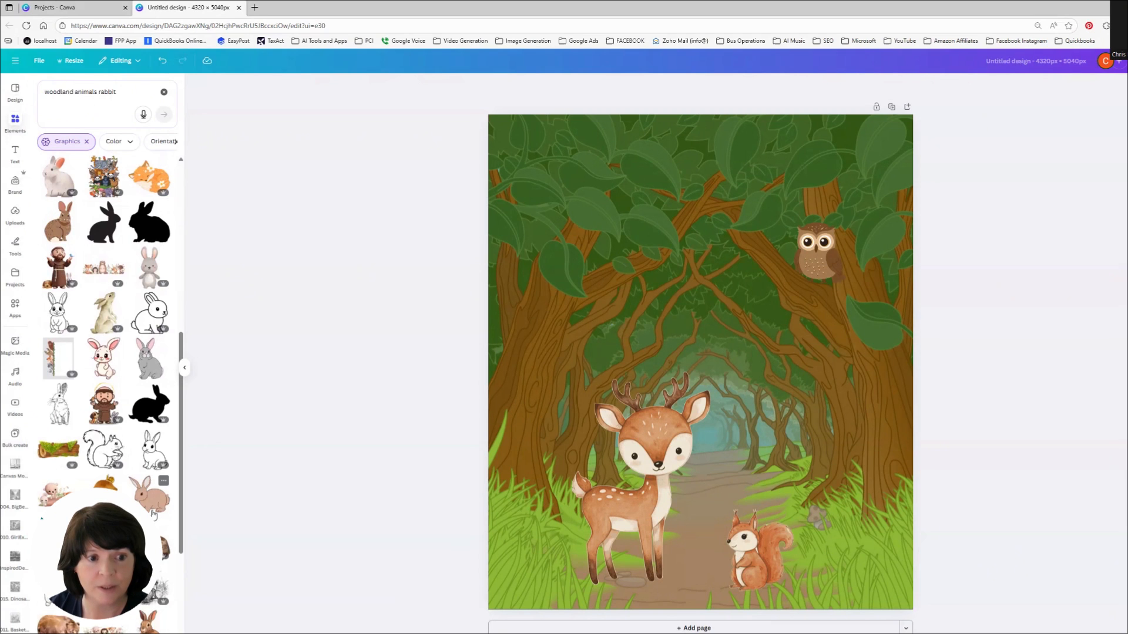
pyautogui.scroll(-4, 152, 515)
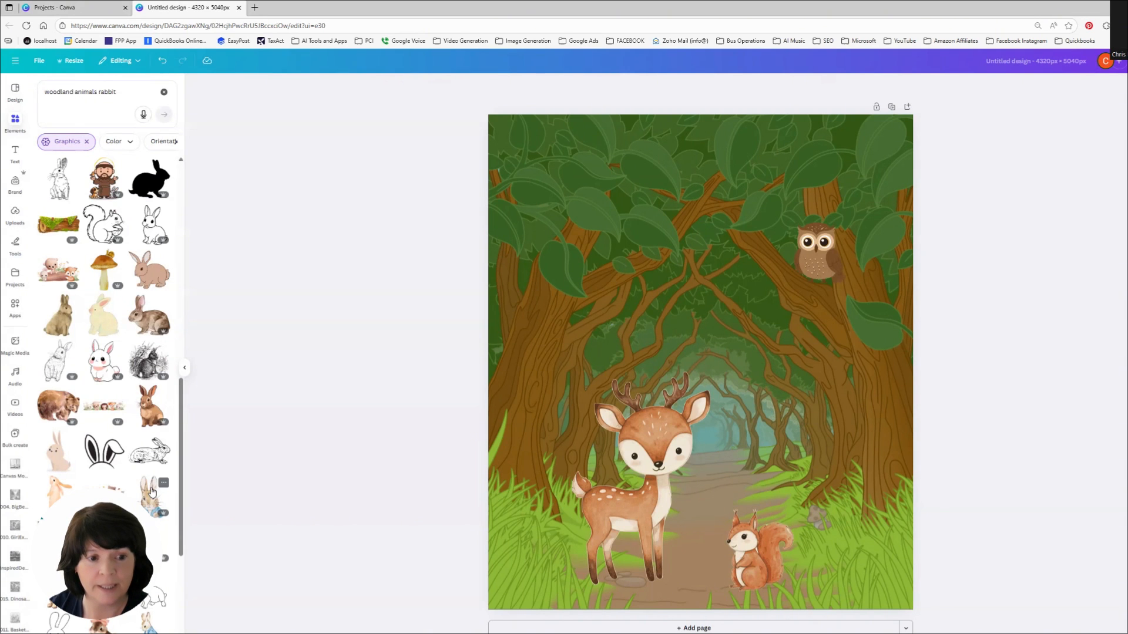
pyautogui.click(104, 546)
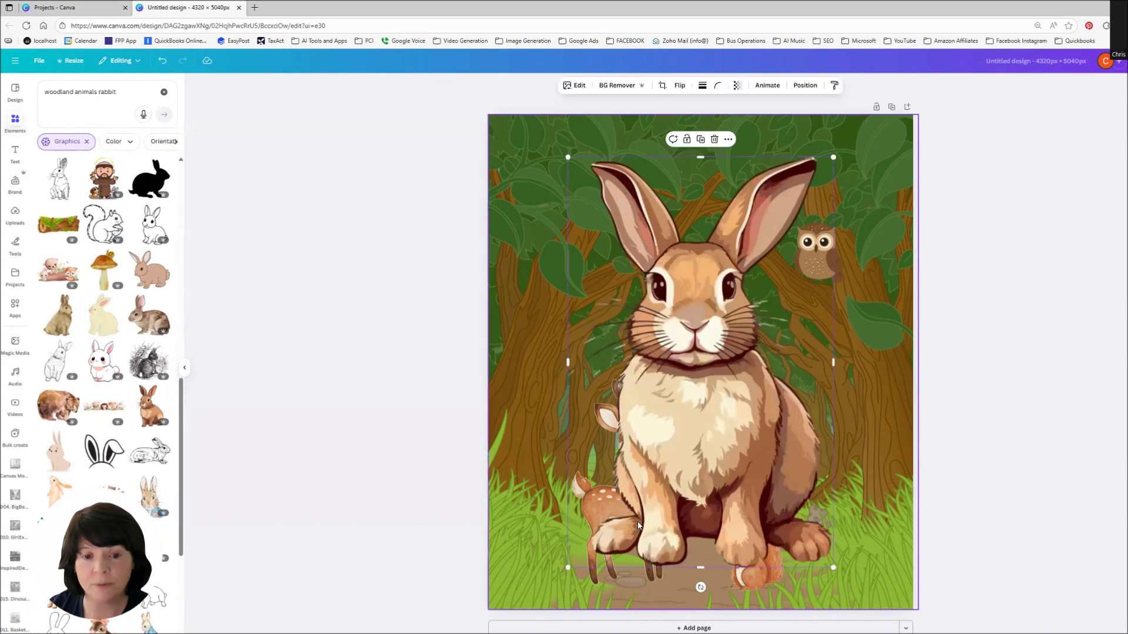
pyautogui.moveTo(833, 157); pyautogui.dragTo(745, 475)
pyautogui.moveTo(773, 436); pyautogui.dragTo(755, 449)
pyautogui.click(1028, 473)
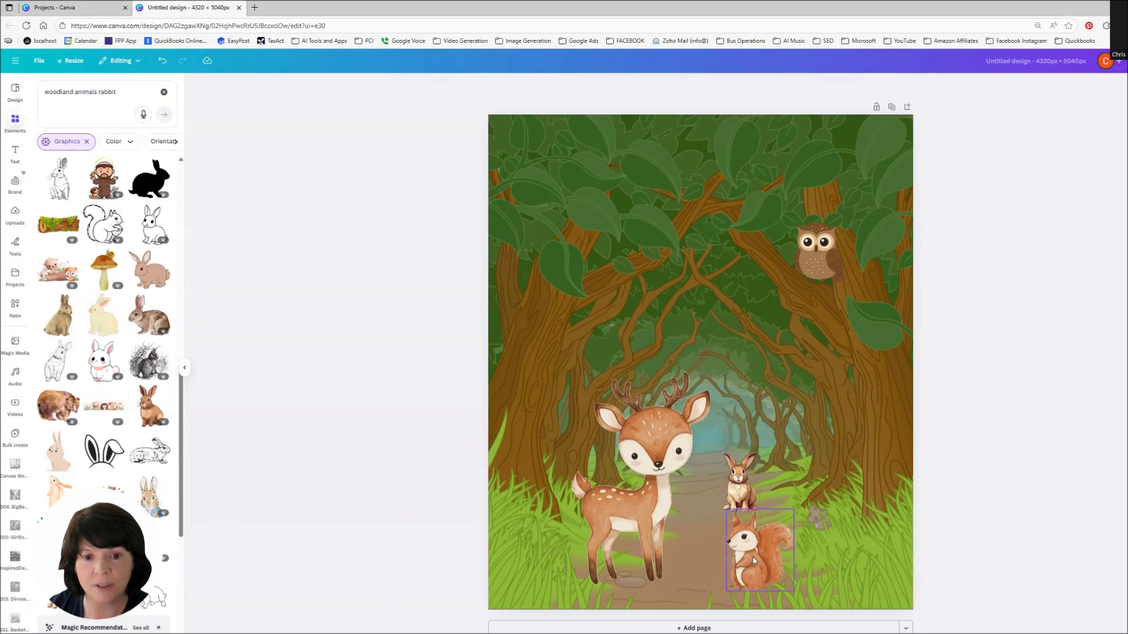
# Step: Nudge the squirrel slightly lower and the rabbit slightly higher on the path
pyautogui.moveTo(754, 561); pyautogui.dragTo(759, 570)
pyautogui.click(744, 455)
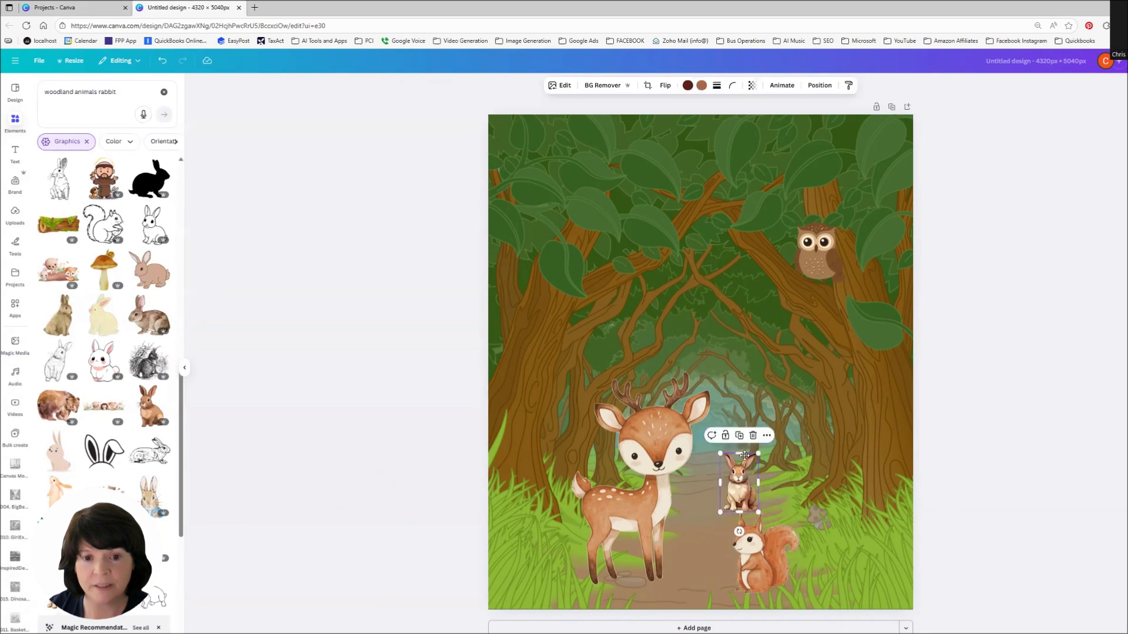
pyautogui.moveTo(744, 456); pyautogui.dragTo(741, 445)
pyautogui.click(1051, 521)
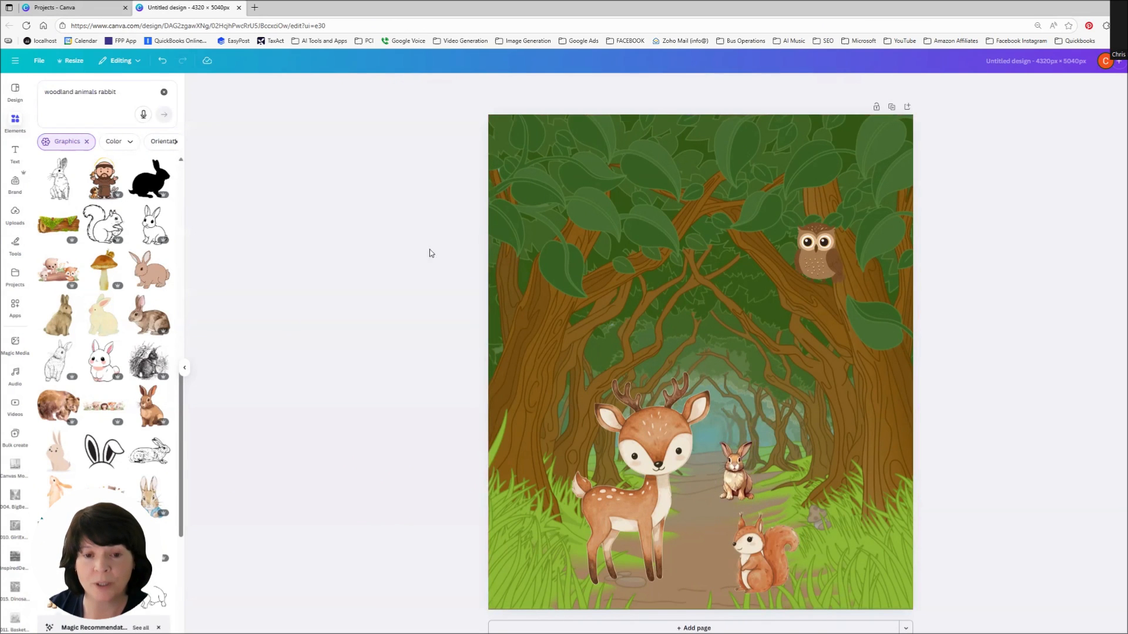
# Step: Change the search to woodland animals acorn, add an acorn, shrink it beside the squirrel, and tilt it
pyautogui.click(118, 93)
pyautogui.doubleClick(101, 93)
pyautogui.write('acorn')
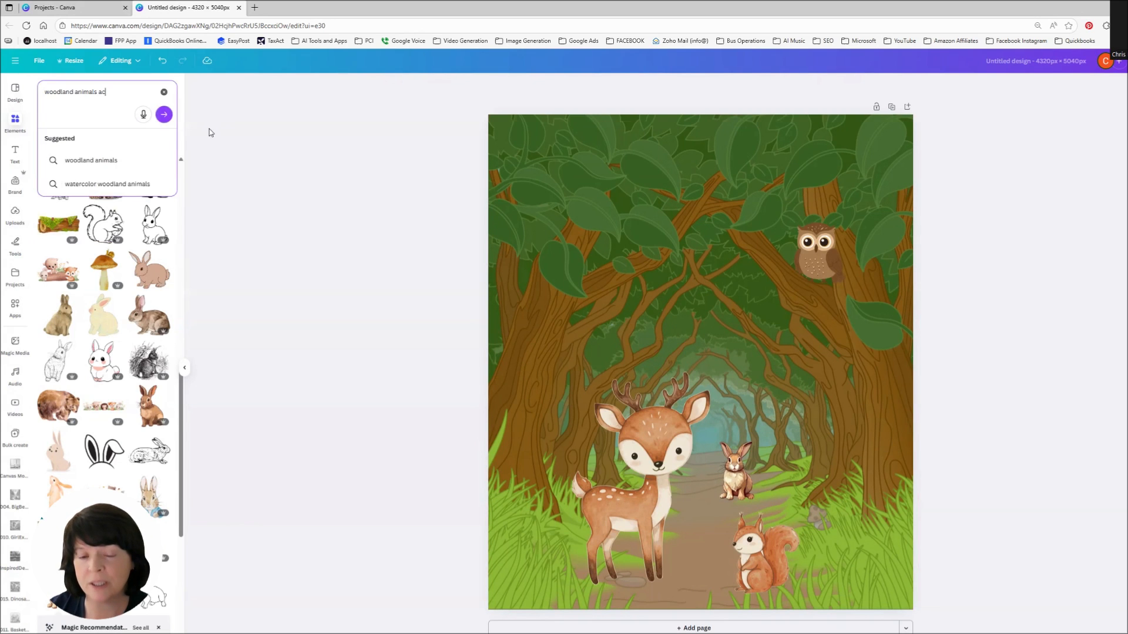
pyautogui.press('Return')
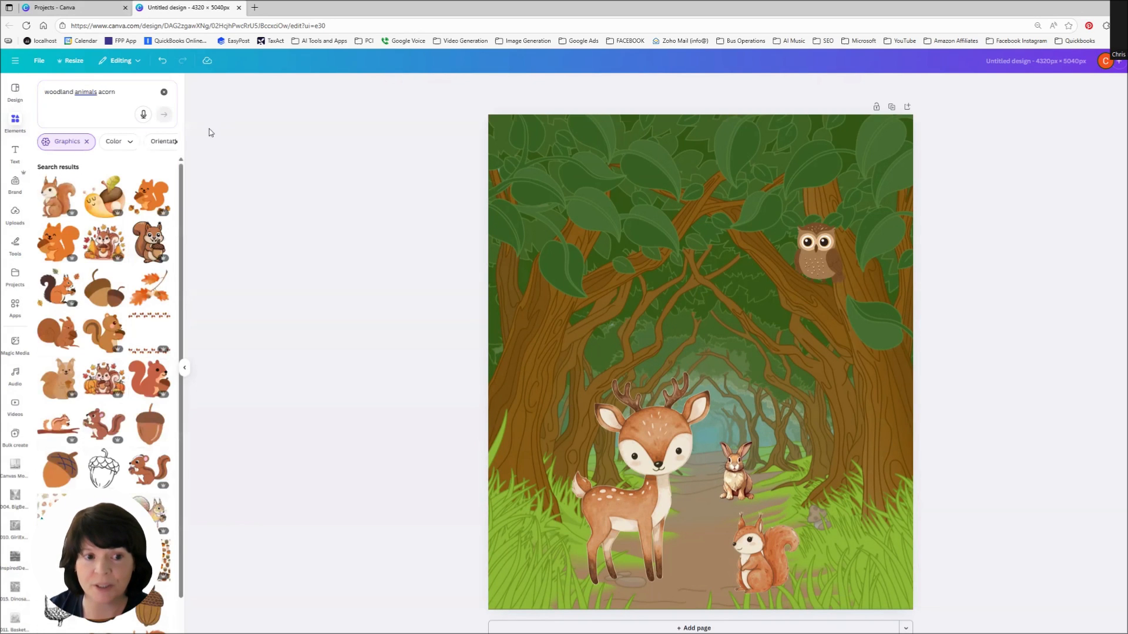
pyautogui.click(121, 457)
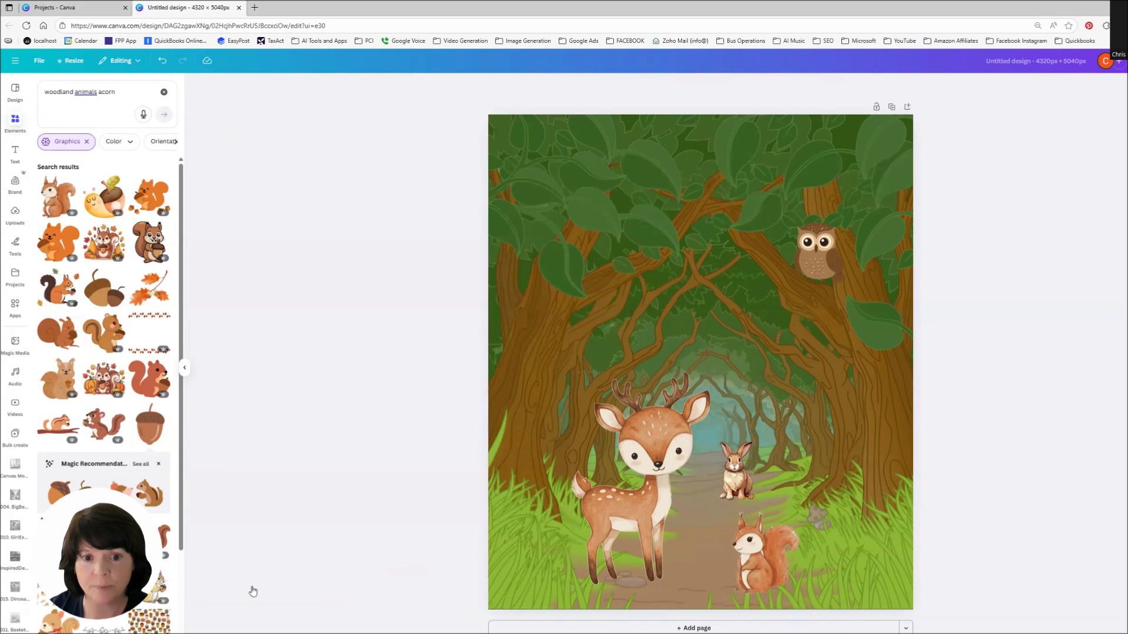
pyautogui.moveTo(776, 264); pyautogui.dragTo(671, 394)
pyautogui.moveTo(650, 432); pyautogui.dragTo(704, 552)
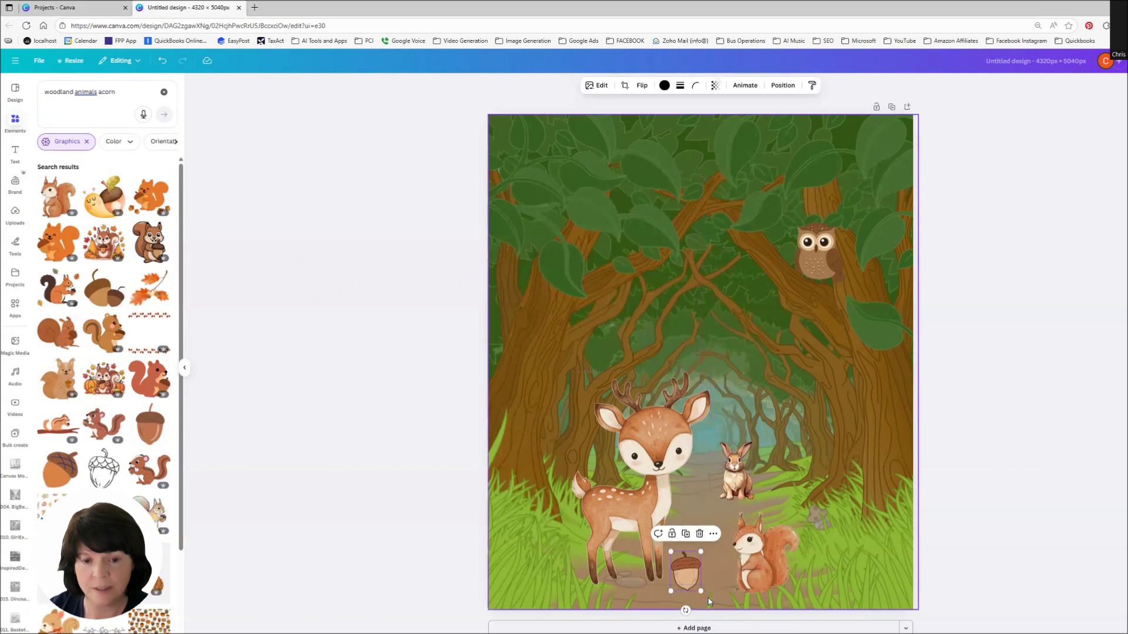
pyautogui.moveTo(689, 605); pyautogui.dragTo(713, 568)
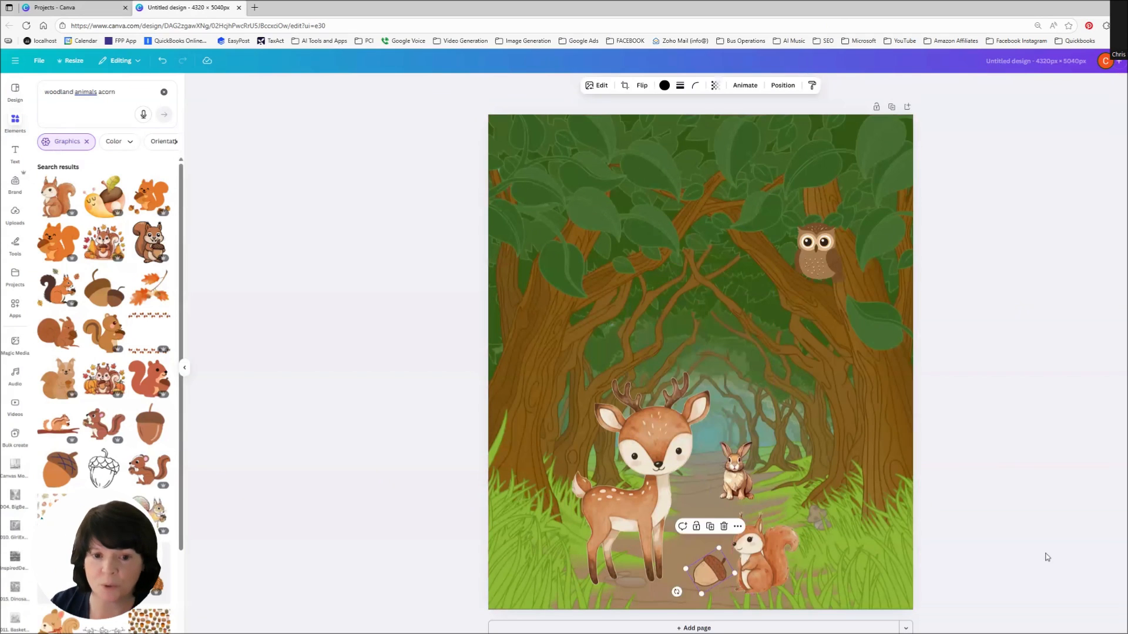
pyautogui.click(1048, 557)
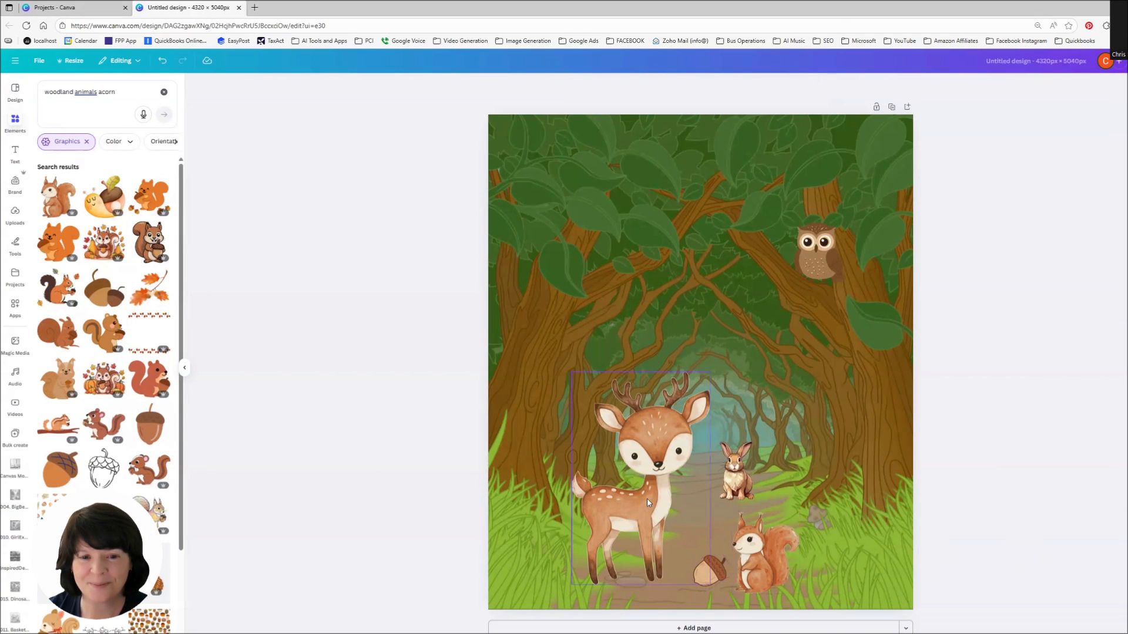
# Step: Shift the deer slightly left on the path
pyautogui.moveTo(647, 498); pyautogui.dragTo(616, 495)
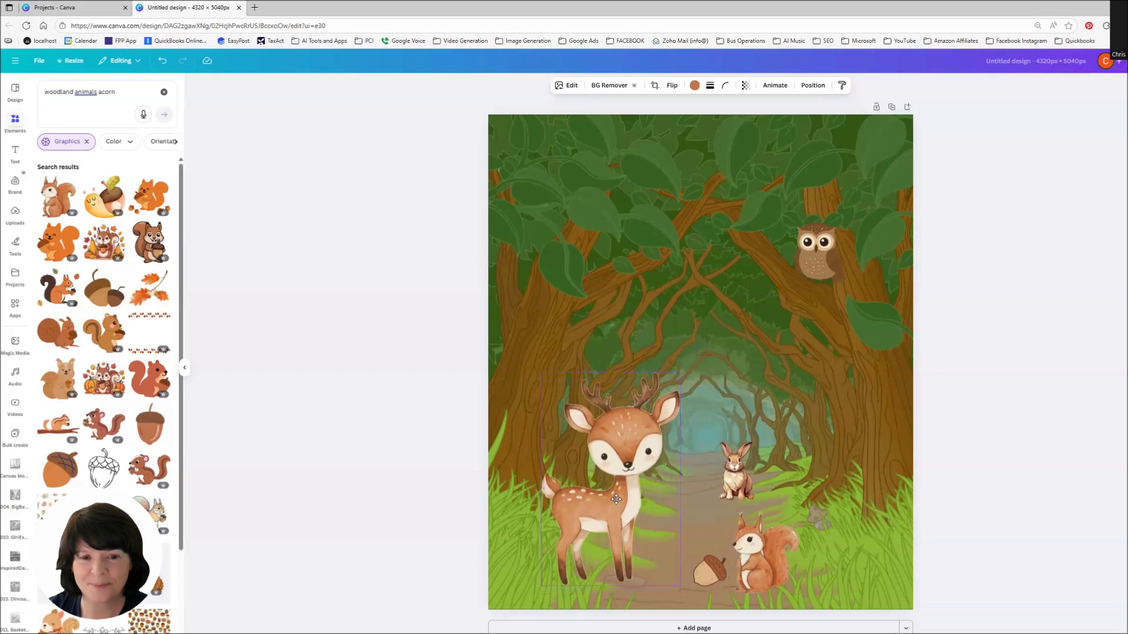
pyautogui.click(1096, 521)
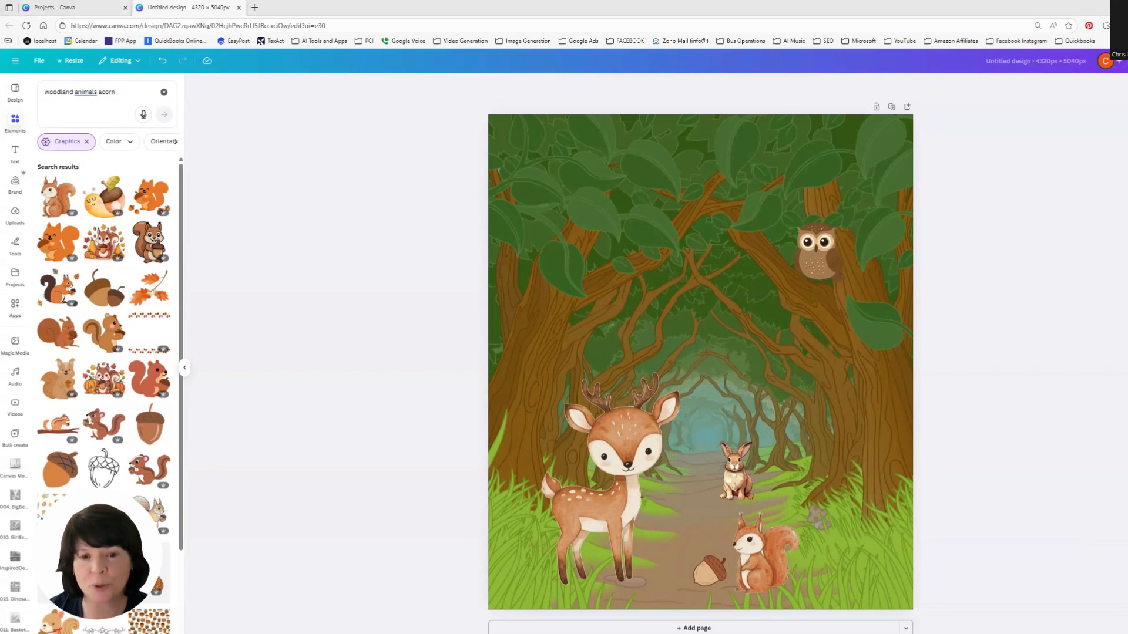
# Step: Add a new text box to the page
pyautogui.click(13, 152)
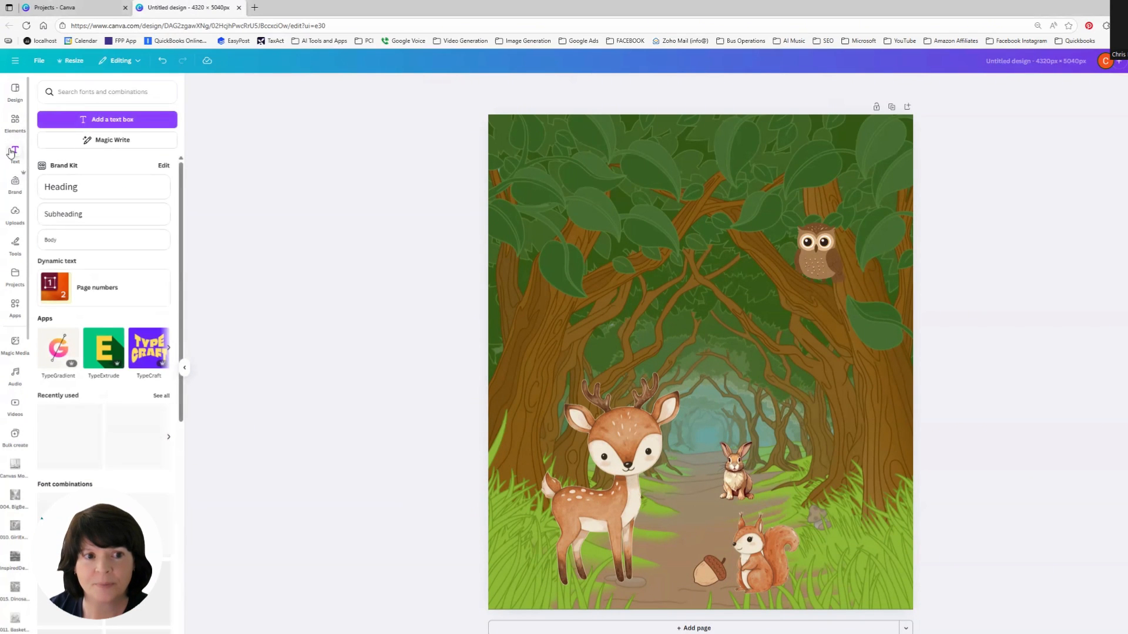
pyautogui.click(114, 121)
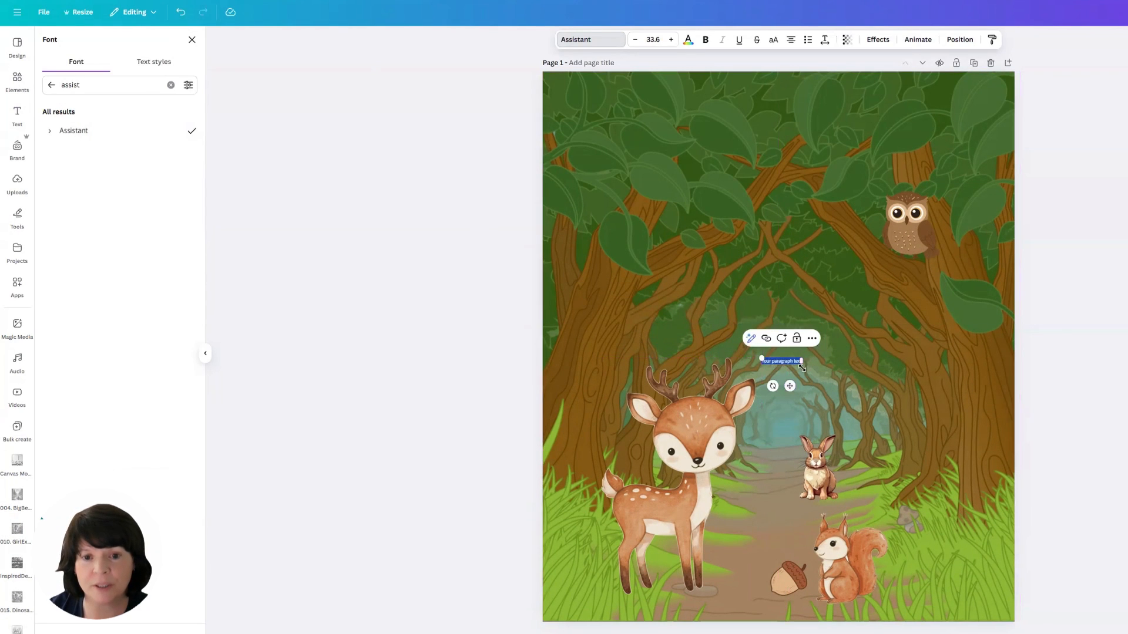
# Step: Enlarge the new text box and replace its text with Billy's / Woodland / Friends on three lines
pyautogui.moveTo(800, 364); pyautogui.dragTo(1032, 498)
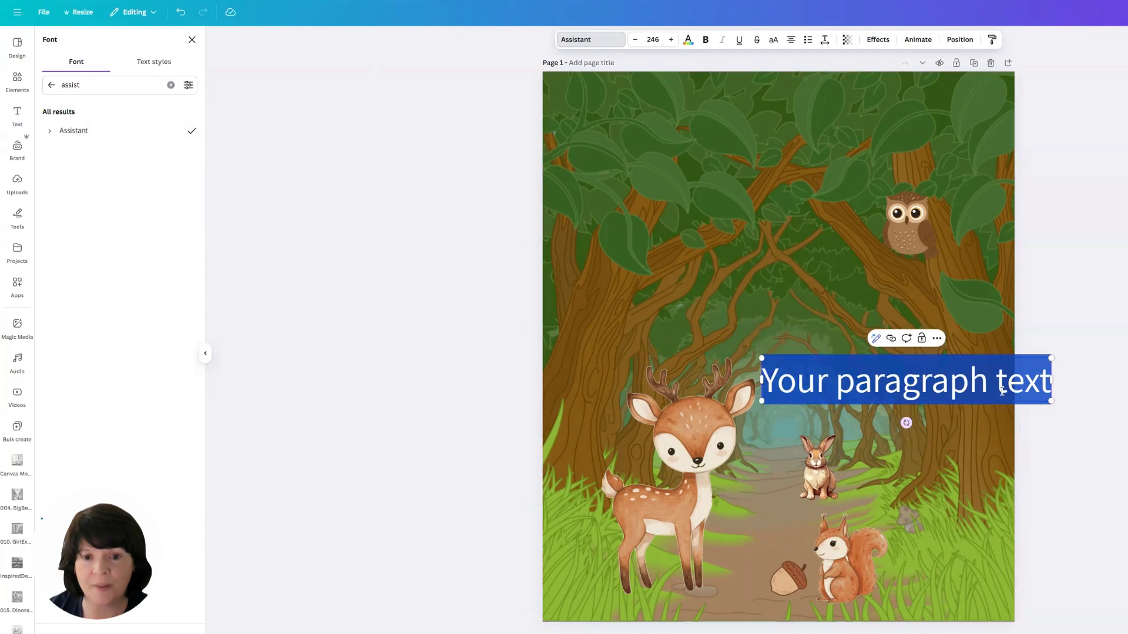
pyautogui.click(927, 389)
pyautogui.click(910, 385)
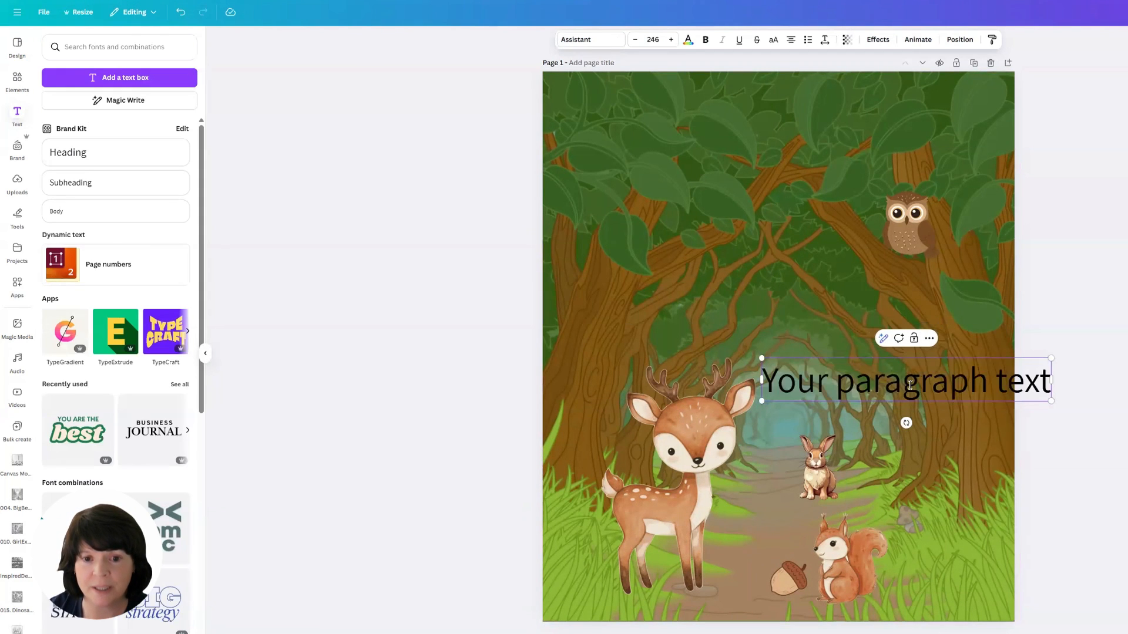
pyautogui.tripleClick(911, 384)
pyautogui.write('Billys')
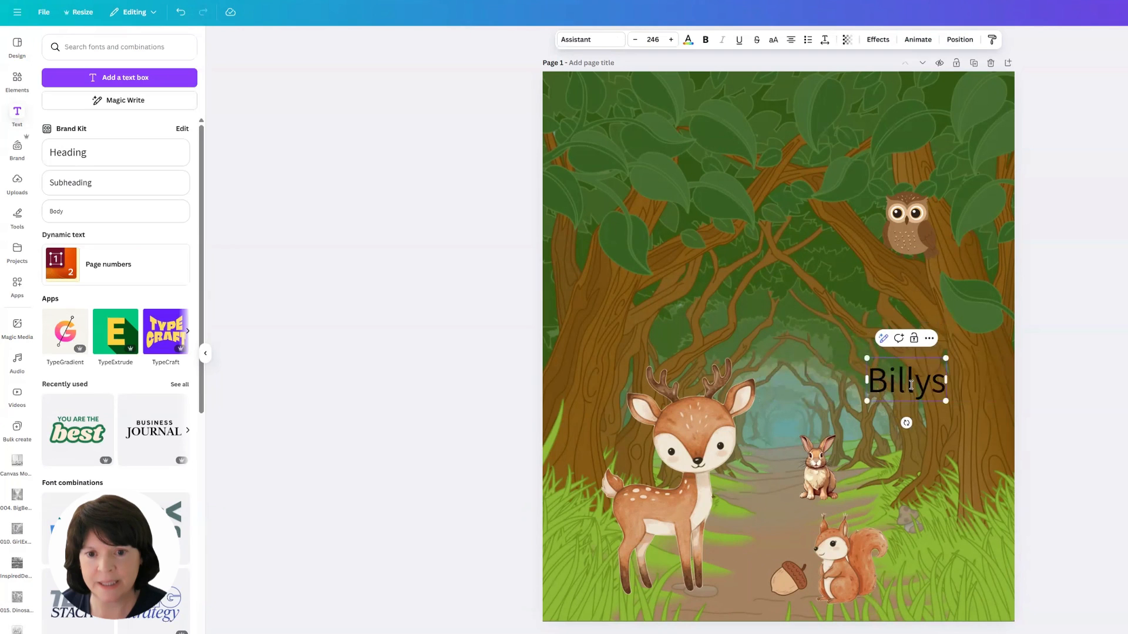
pyautogui.press('BackSpace')
pyautogui.write("'s")
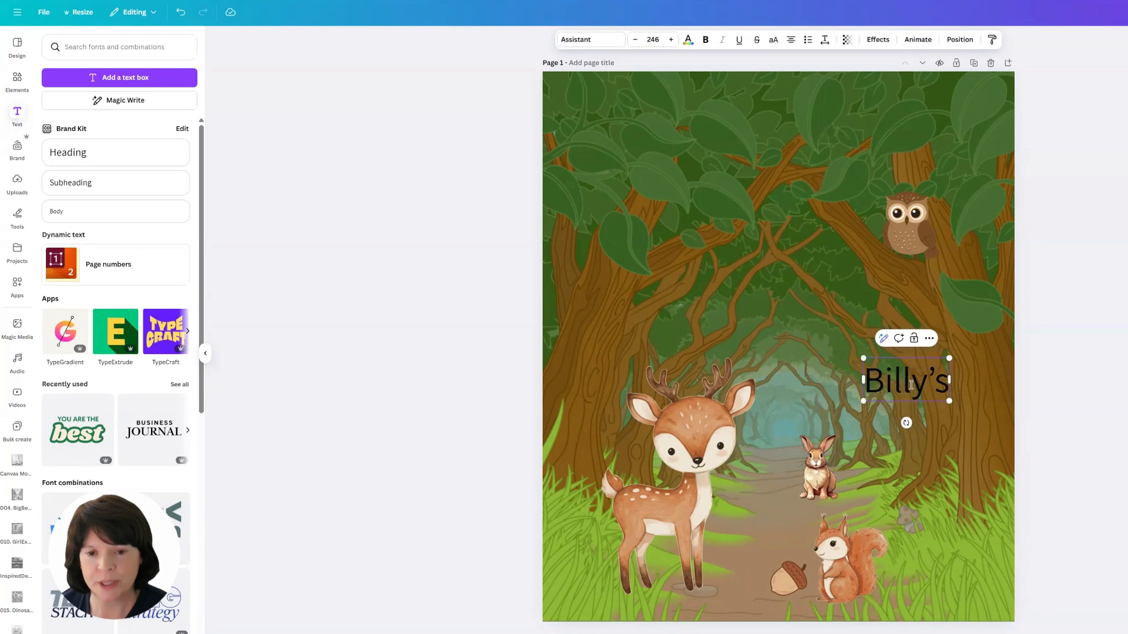
pyautogui.press('Return')
pyautogui.write('Woodland')
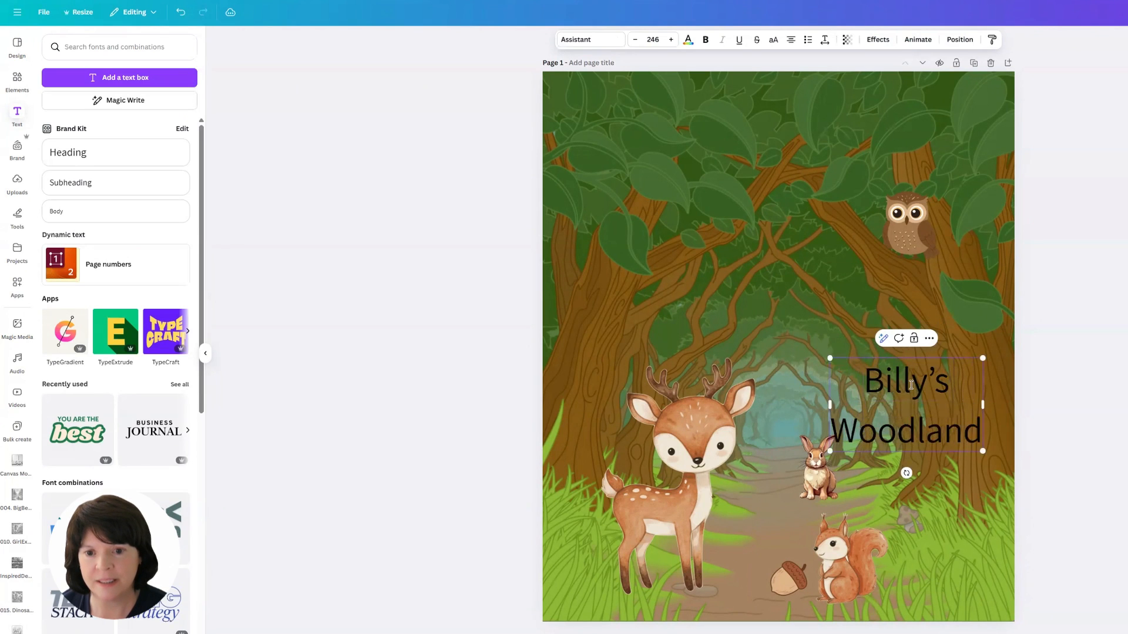
pyautogui.press('Return')
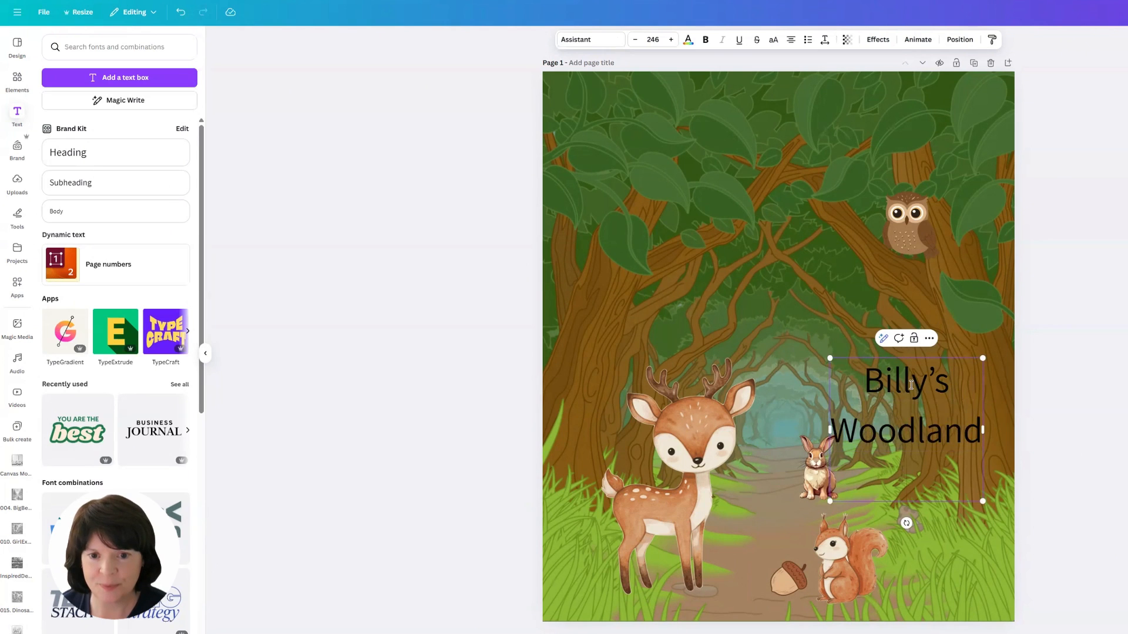
pyautogui.write('Friends')
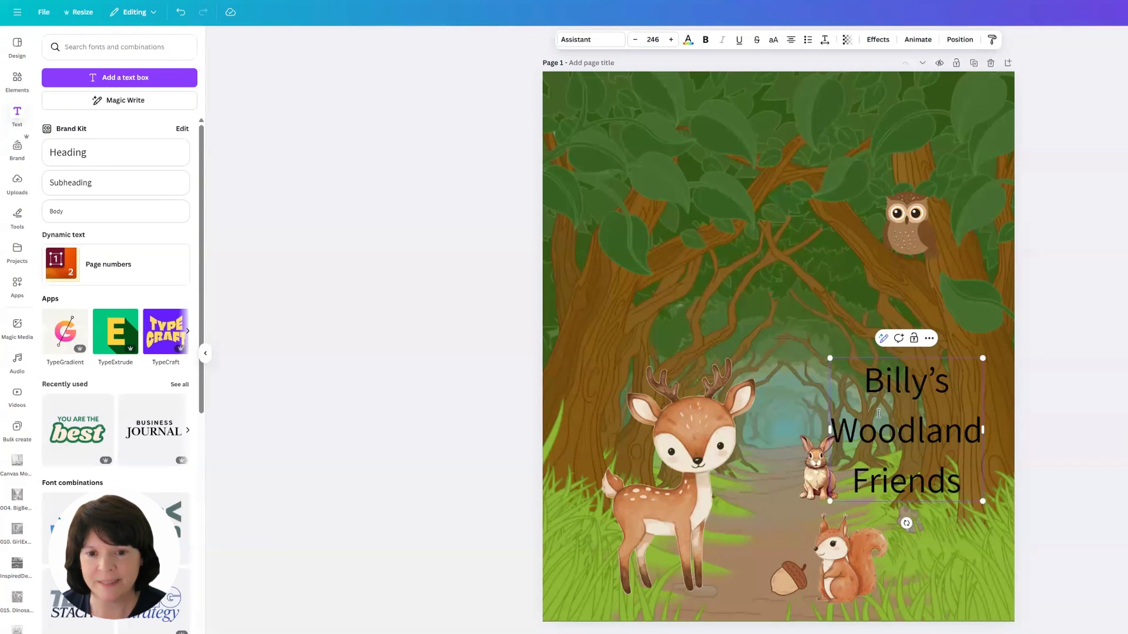
# Step: Change the font of the whole title to Anton
pyautogui.hotkey('ctrl', 'a')
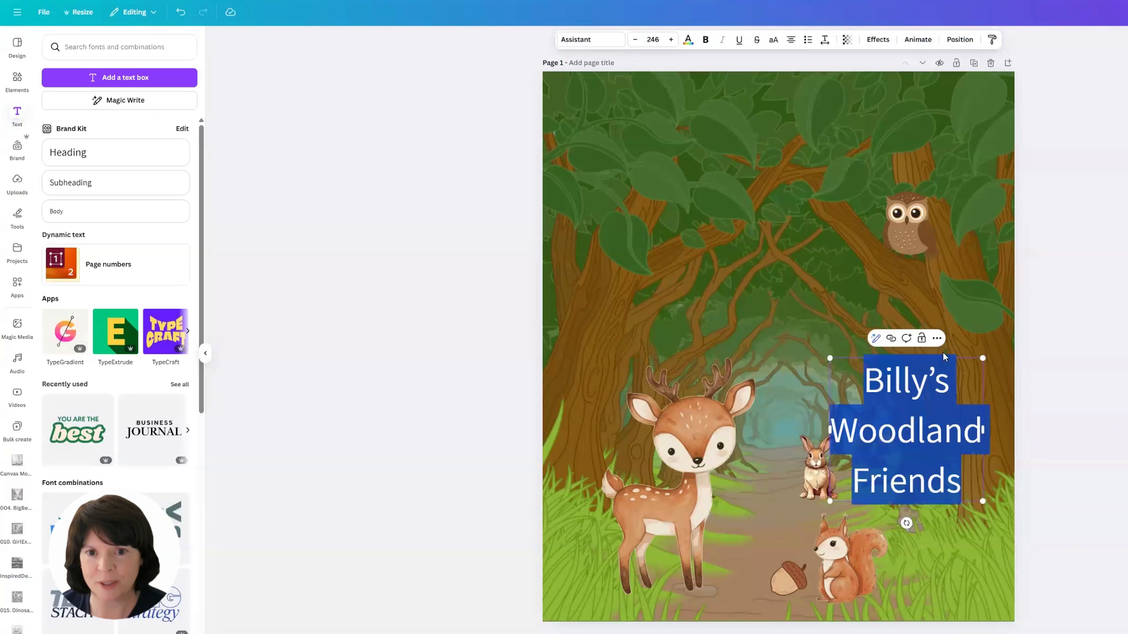
pyautogui.click(585, 41)
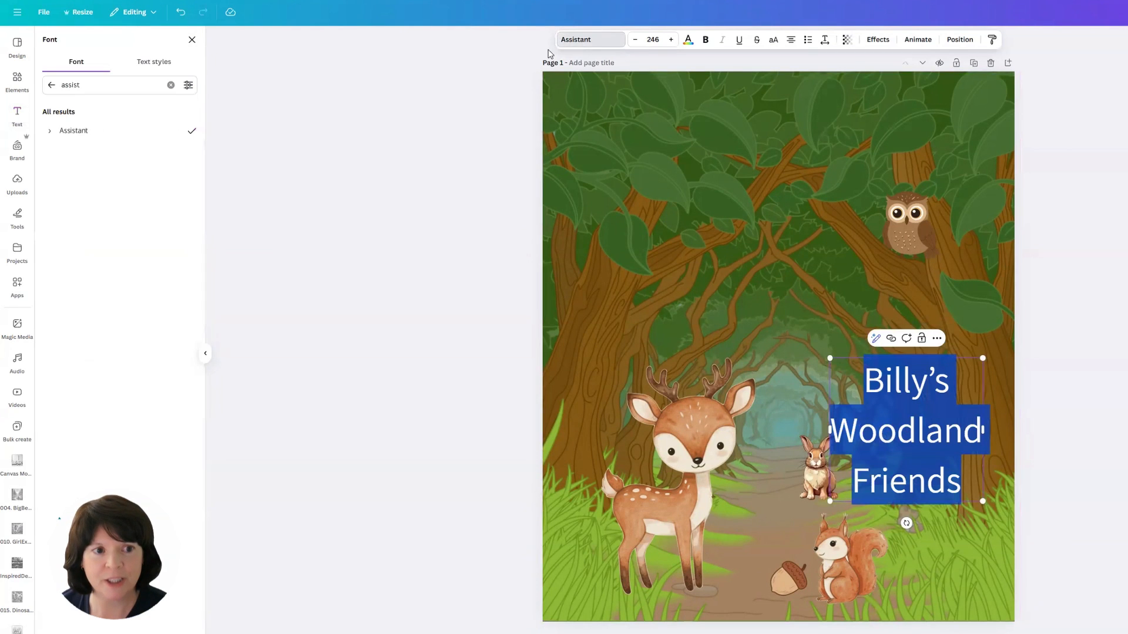
pyautogui.doubleClick(91, 85)
pyautogui.write('a')
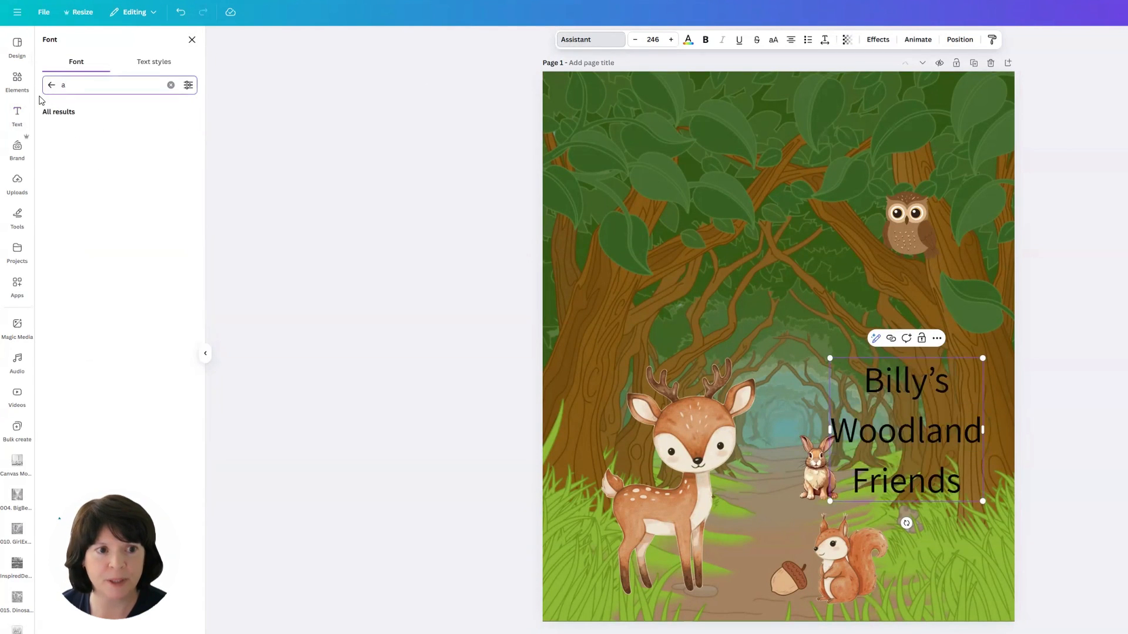
pyautogui.write('nton')
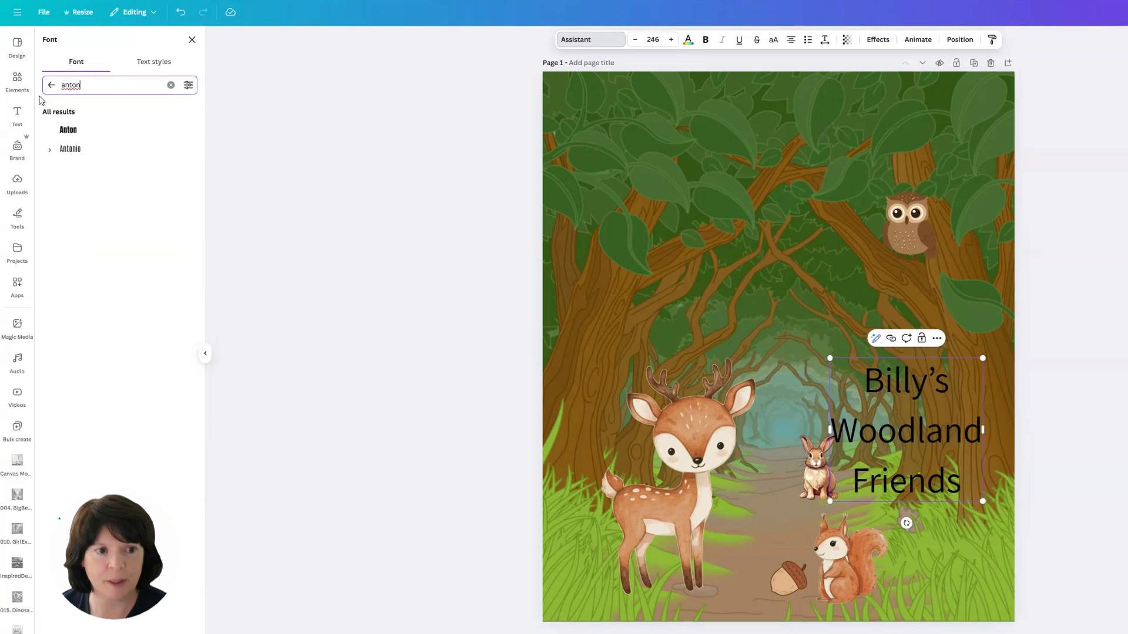
pyautogui.click(68, 130)
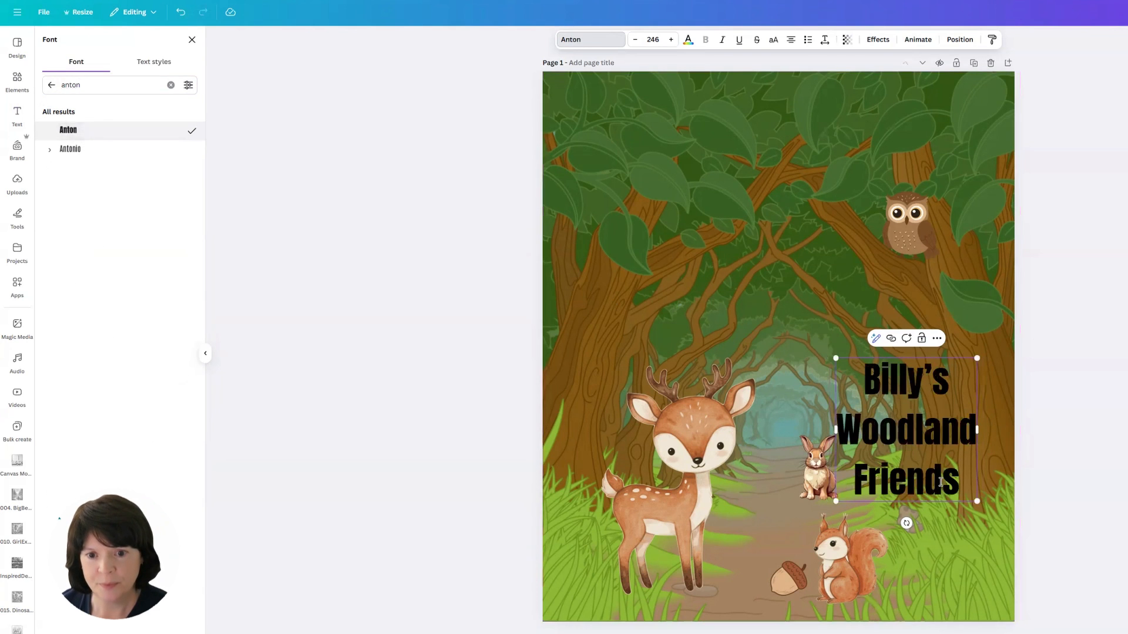
# Step: Move the title to the upper left of the page and enlarge it
pyautogui.click(928, 444)
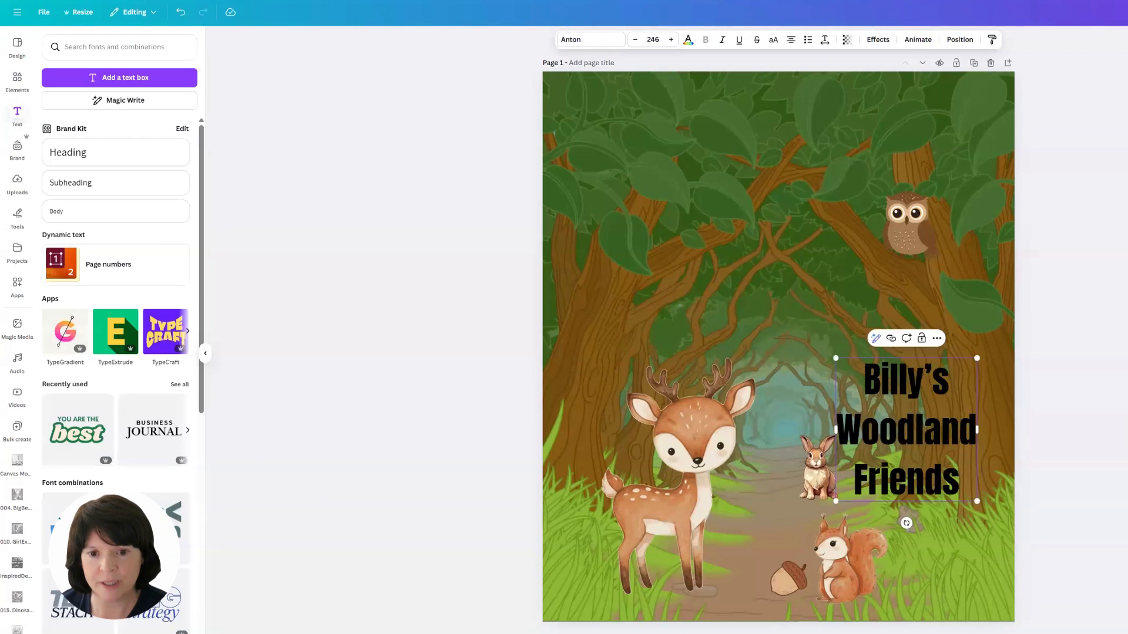
pyautogui.moveTo(912, 438); pyautogui.dragTo(705, 268)
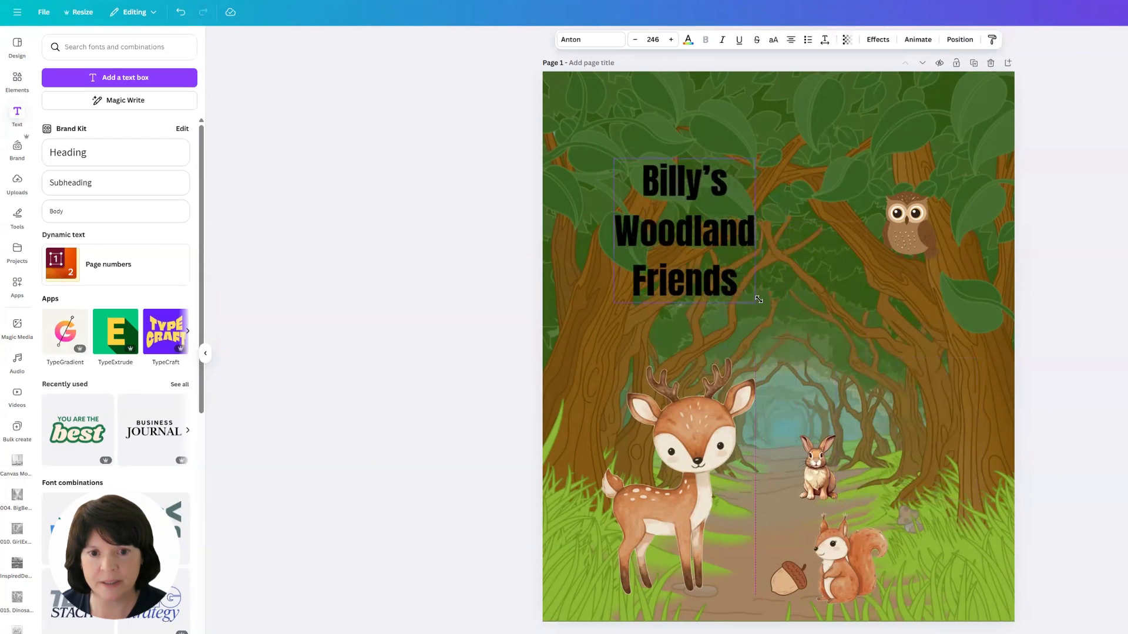
pyautogui.moveTo(758, 299); pyautogui.dragTo(787, 331)
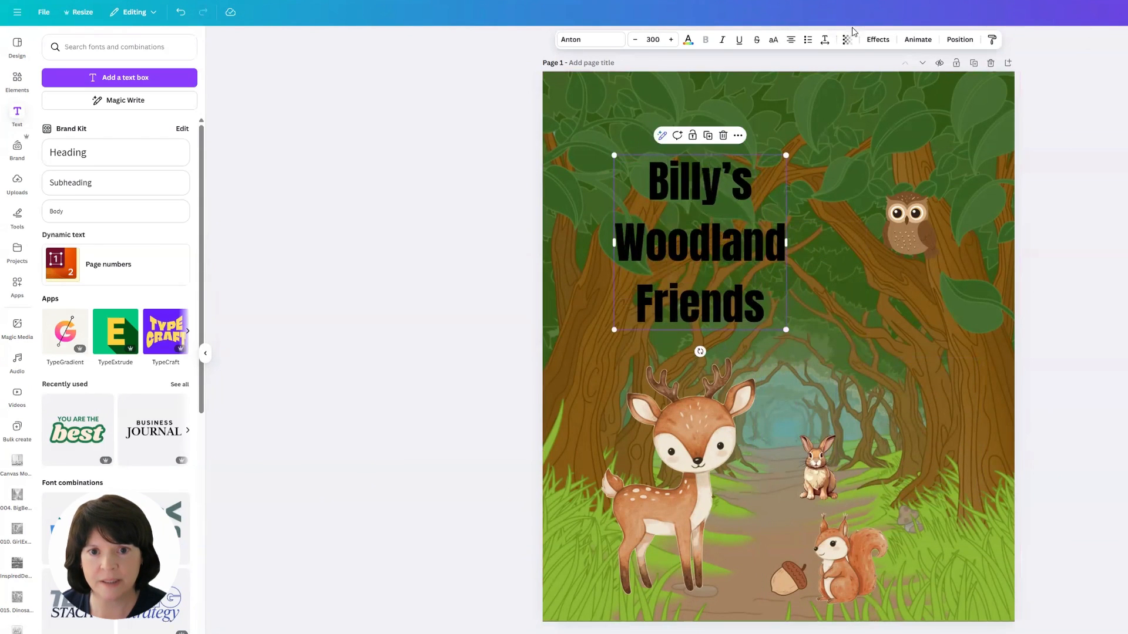
# Step: Reduce the title's line spacing to 1.18
pyautogui.click(825, 41)
pyautogui.moveTo(805, 113); pyautogui.dragTo(800, 118)
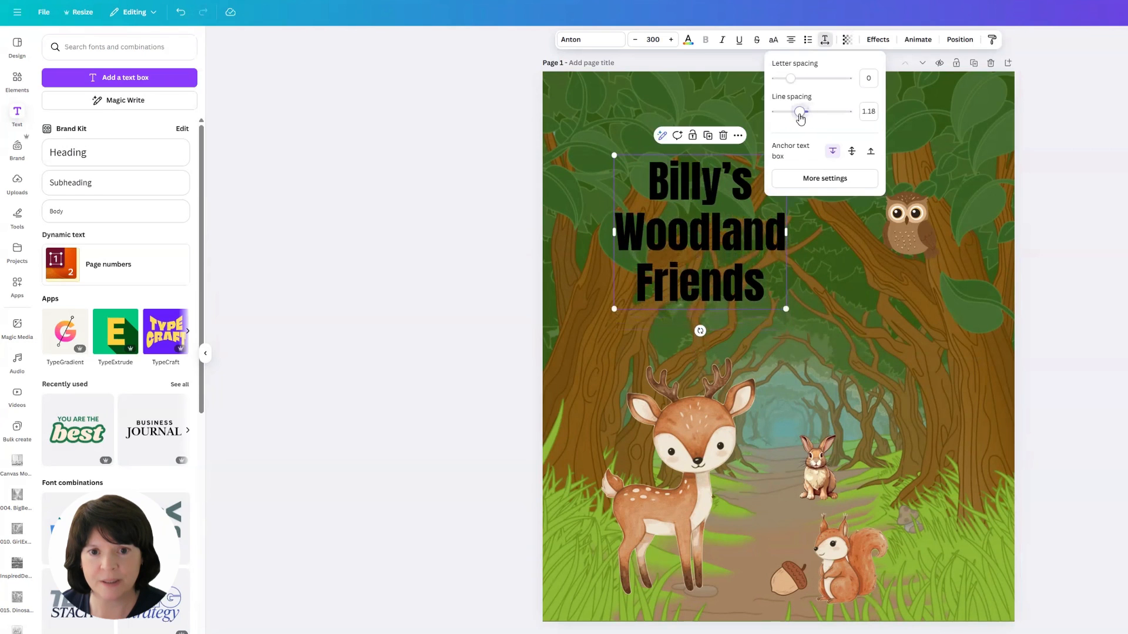
# Step: Tilt and slightly enlarge the title, placing it higher near the top left of the page
pyautogui.moveTo(701, 329); pyautogui.dragTo(719, 327)
pyautogui.moveTo(804, 295); pyautogui.dragTo(820, 304)
pyautogui.click(936, 275)
pyautogui.moveTo(732, 260); pyautogui.dragTo(711, 225)
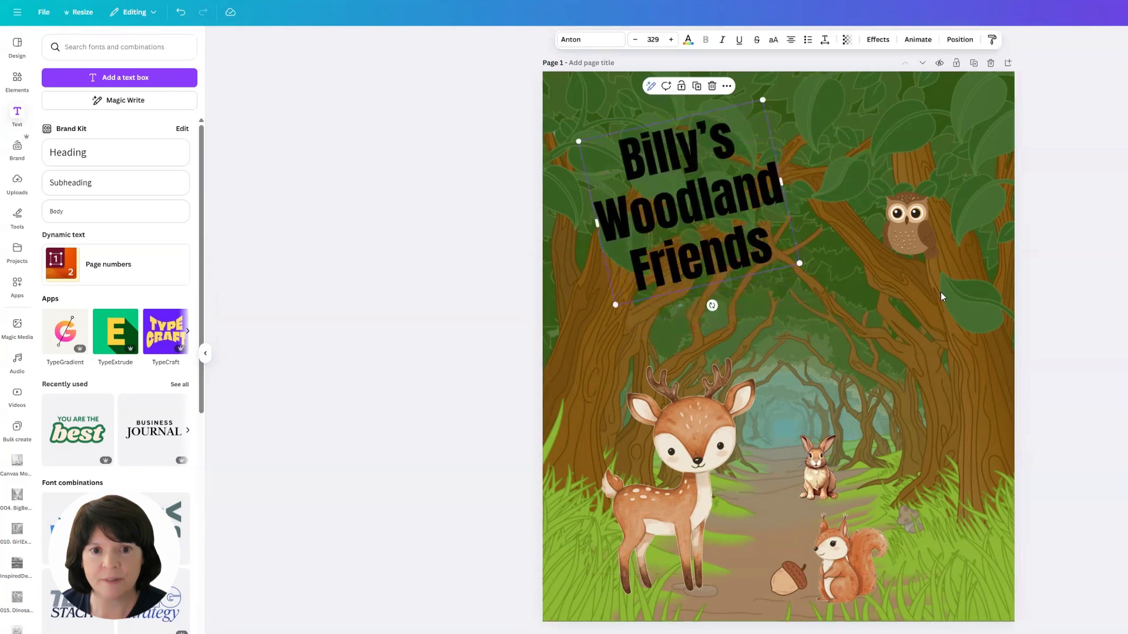
# Step: Change the title's text color to the cream brand color #fff6e8
pyautogui.press('Escape')
pyautogui.click(707, 181)
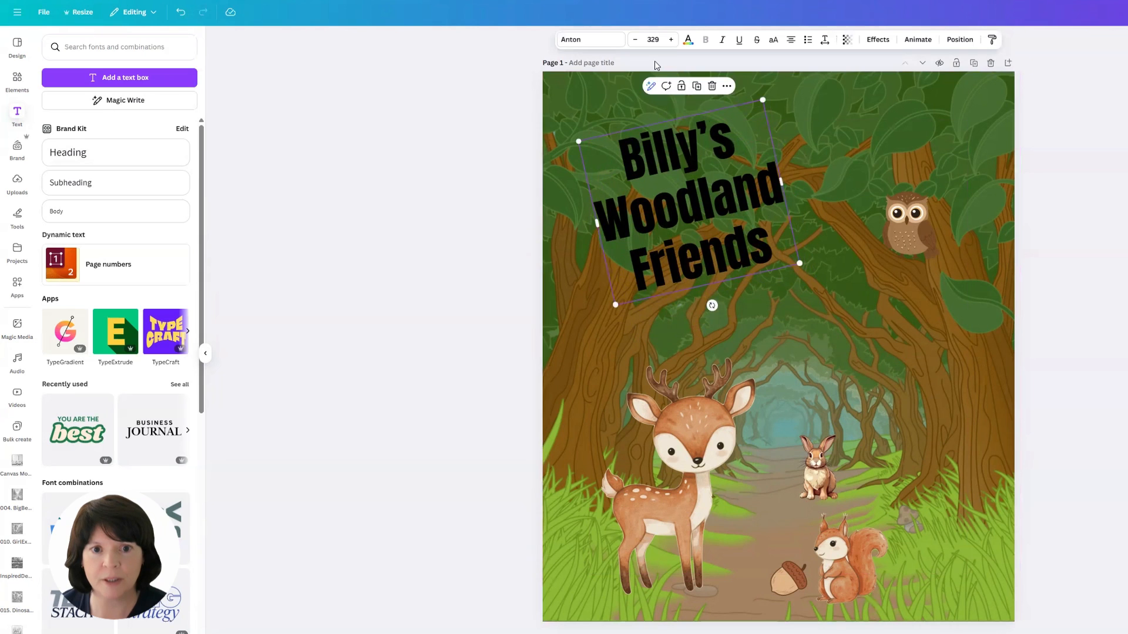
pyautogui.click(688, 41)
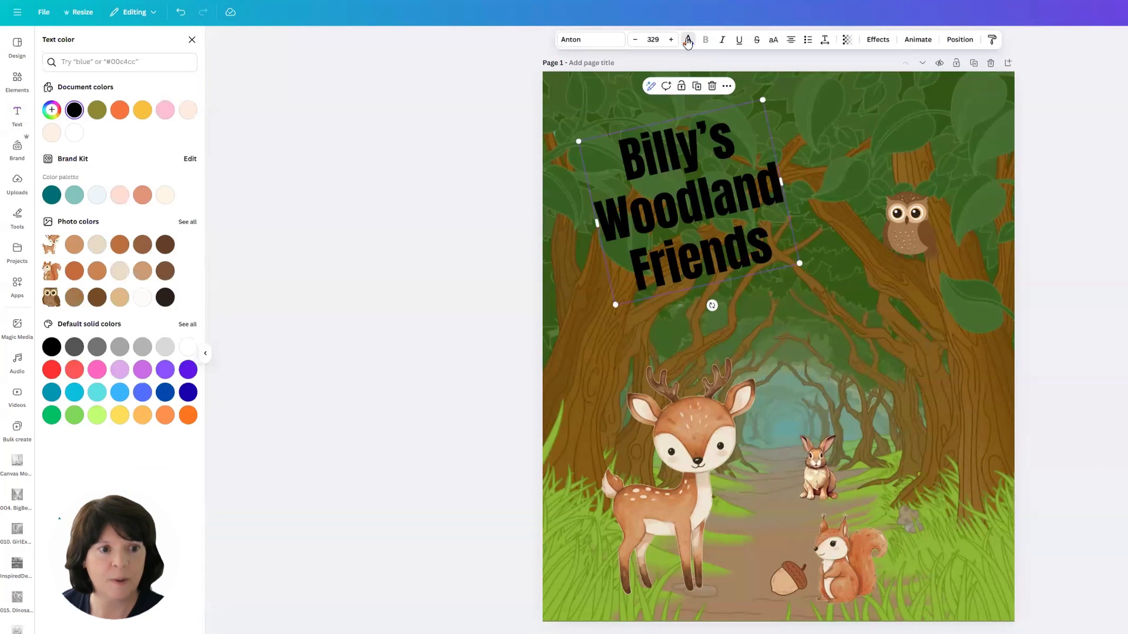
pyautogui.click(164, 198)
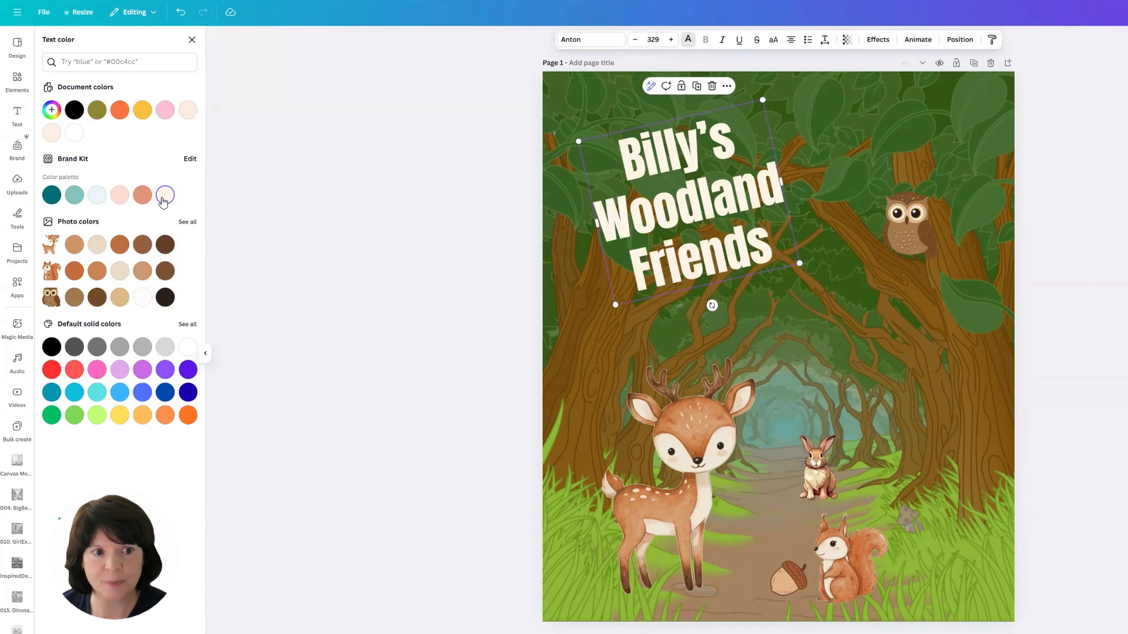
pyautogui.click(316, 278)
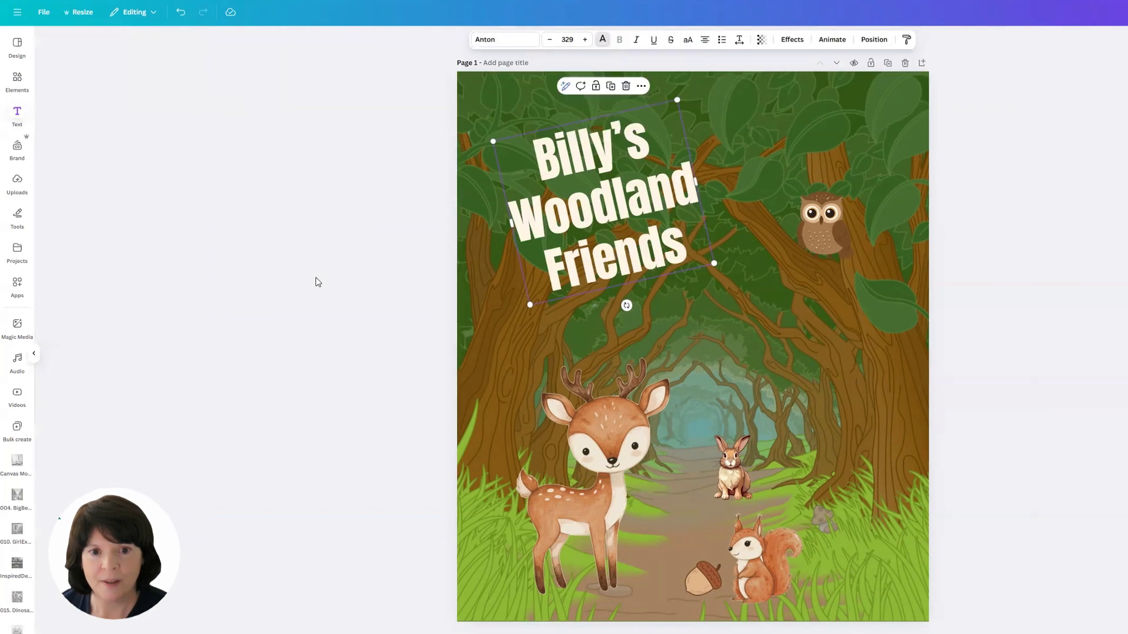
# Step: On page 2, search graphics for retro background and add a wavy stripe pattern stretched to cover the page
pyautogui.click(1102, 347)
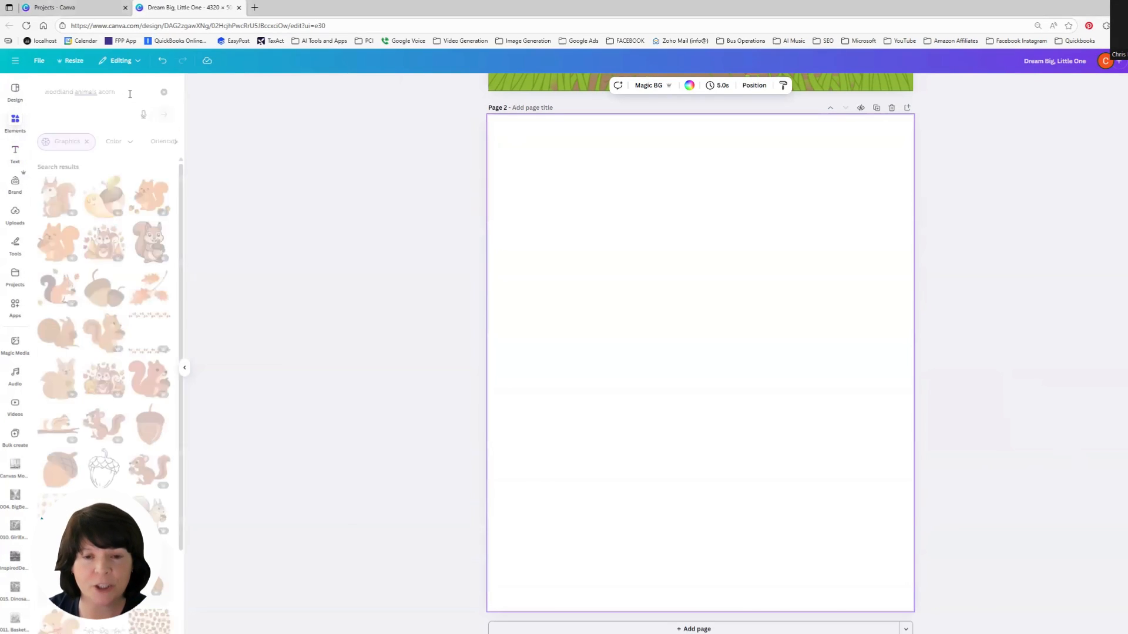
pyautogui.click(129, 94)
pyautogui.tripleClick(132, 93)
pyautogui.write('r')
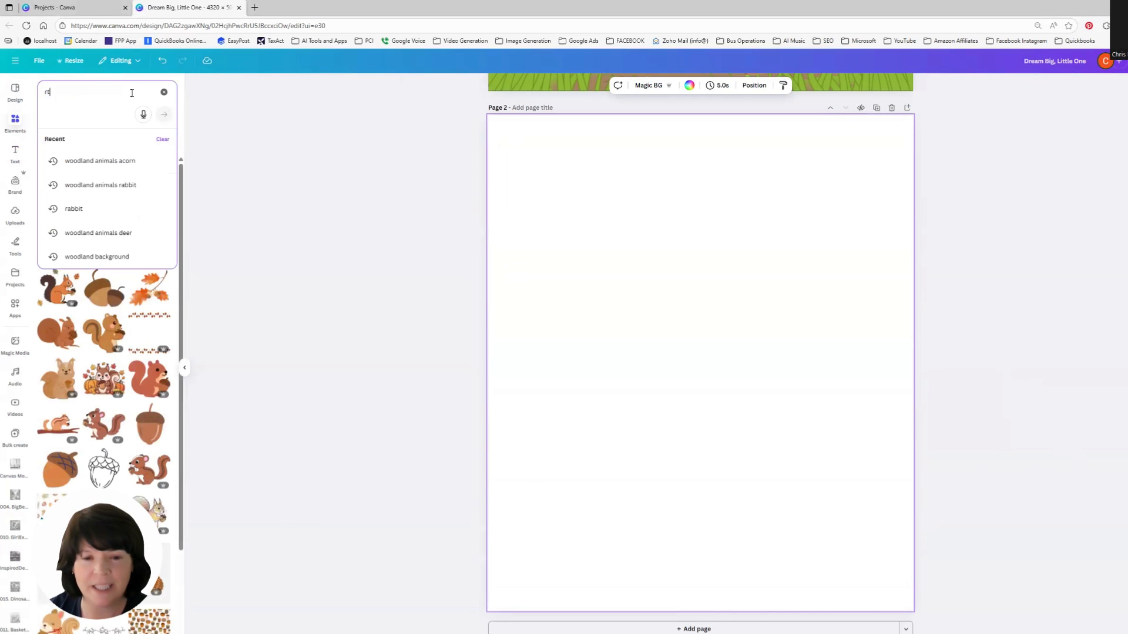
pyautogui.write('etro ba')
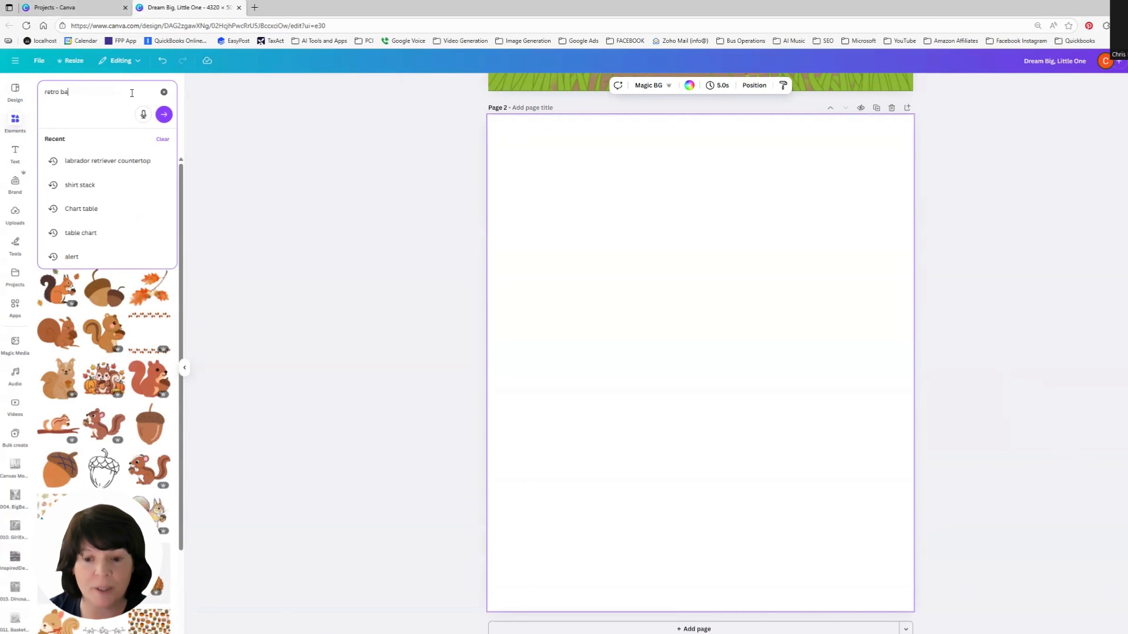
pyautogui.write('ckground')
pyautogui.press('Return')
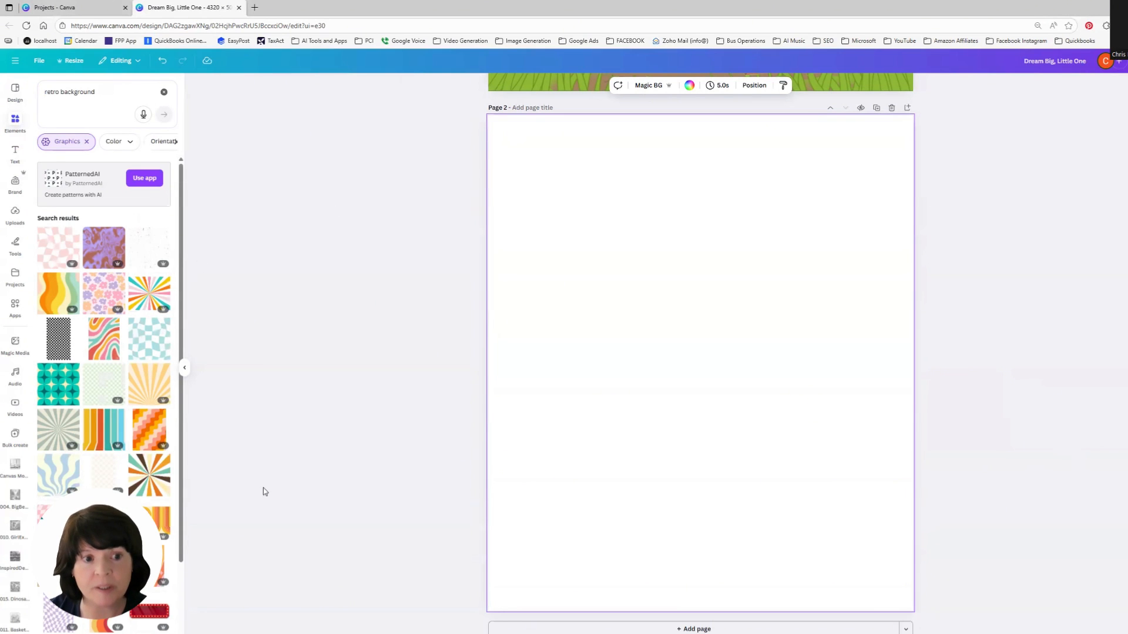
pyautogui.scroll(-3, 147, 440)
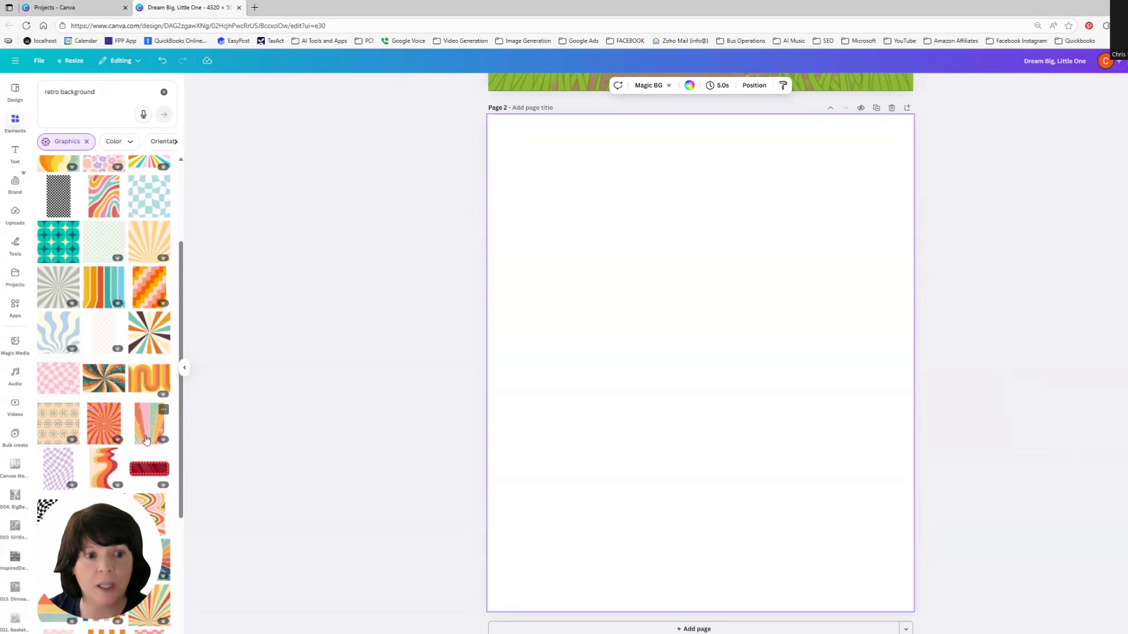
pyautogui.scroll(-4, 147, 439)
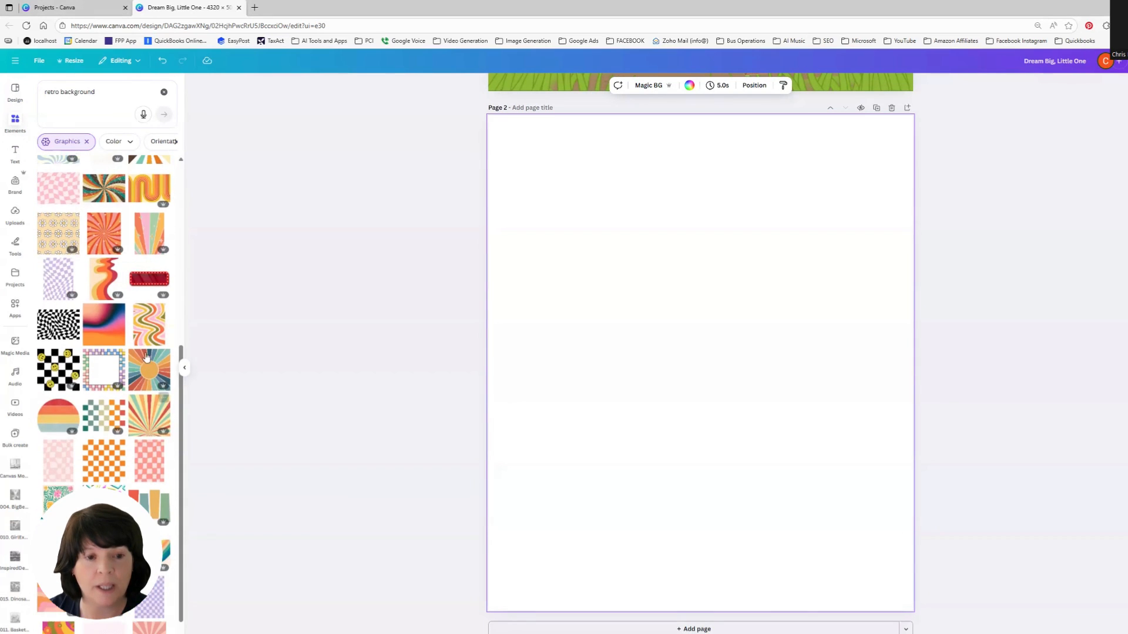
pyautogui.click(153, 317)
pyautogui.moveTo(701, 334); pyautogui.dragTo(553, 180)
pyautogui.moveTo(632, 306); pyautogui.dragTo(1002, 622)
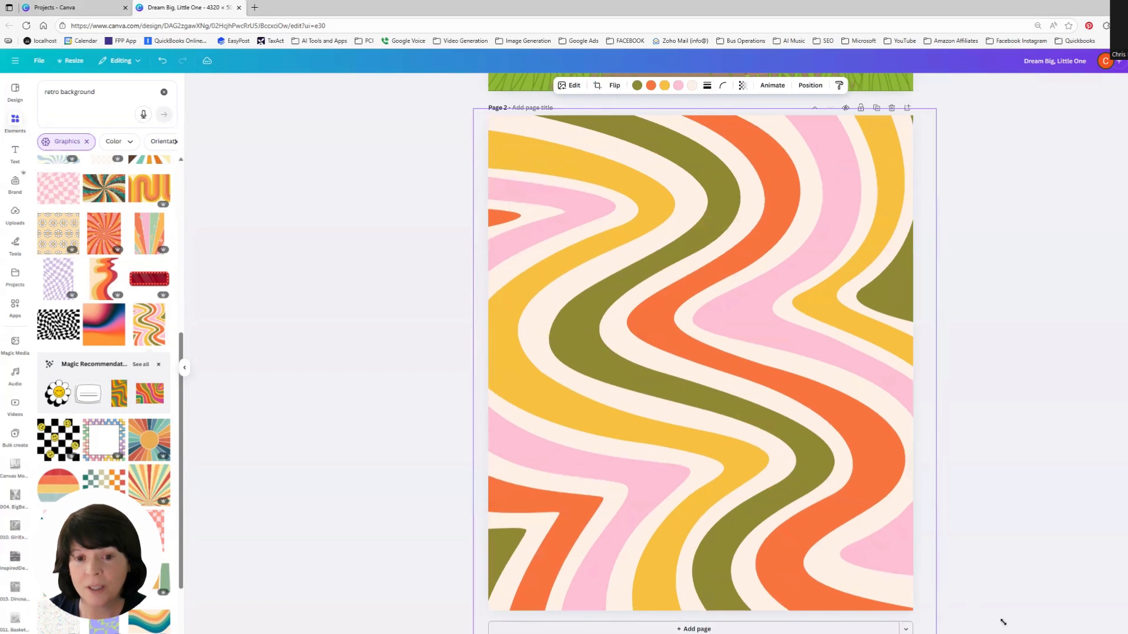
pyautogui.click(1065, 498)
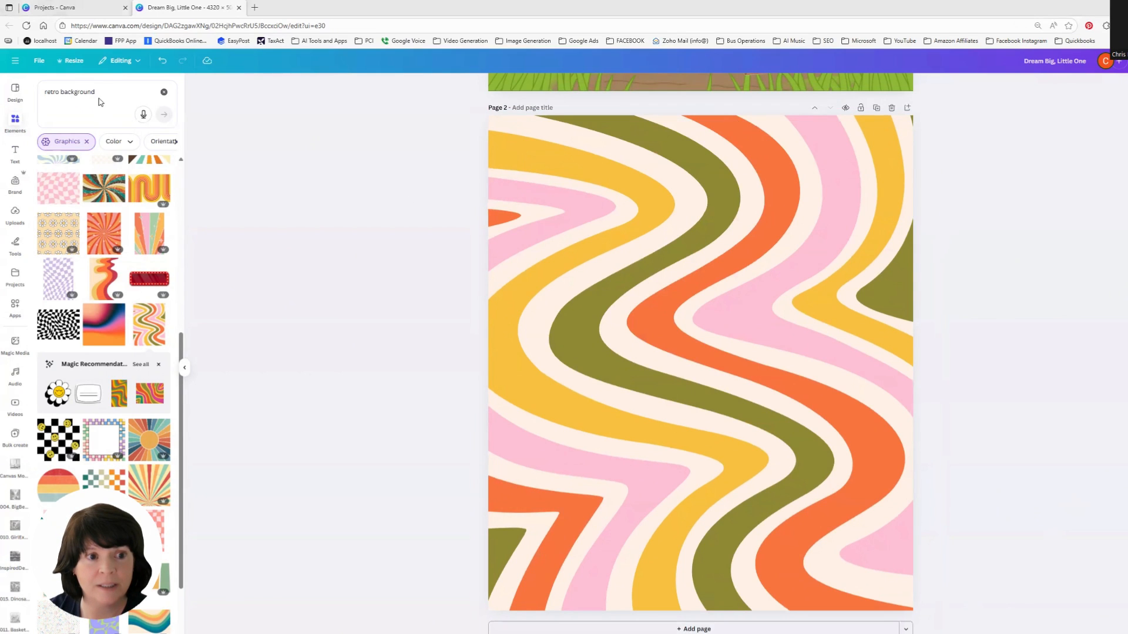
# Step: Search for retro roller skates, add the yellow roller skate graphic, and tilt it in the upper middle of the page
pyautogui.click(42, 91)
pyautogui.press('BackSpace')
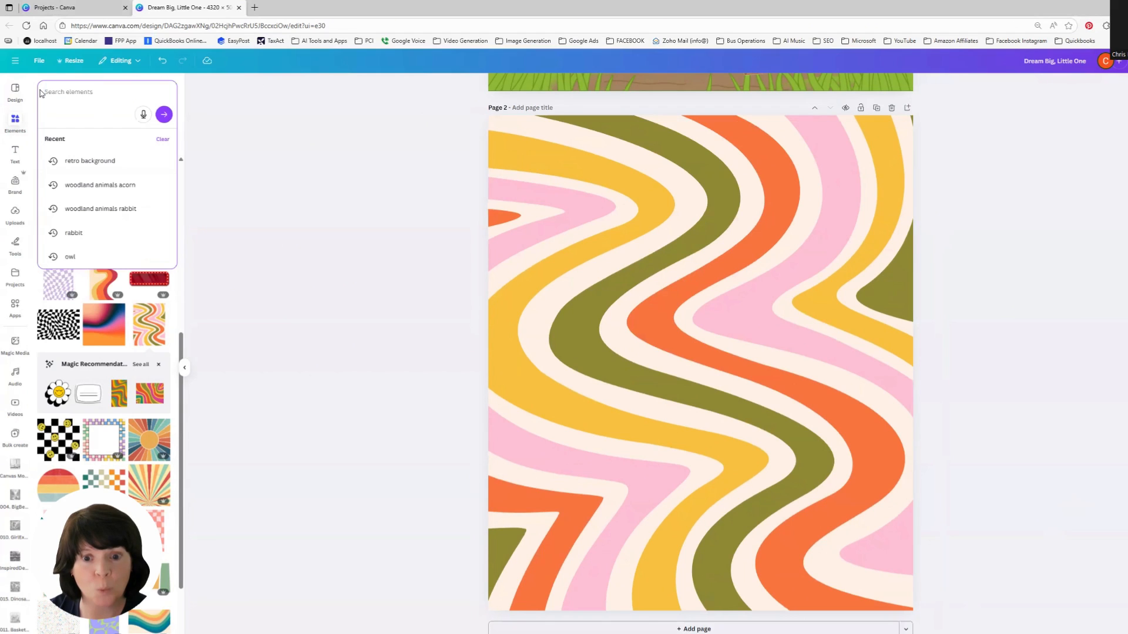
pyautogui.write('w')
pyautogui.write('etro roller skates')
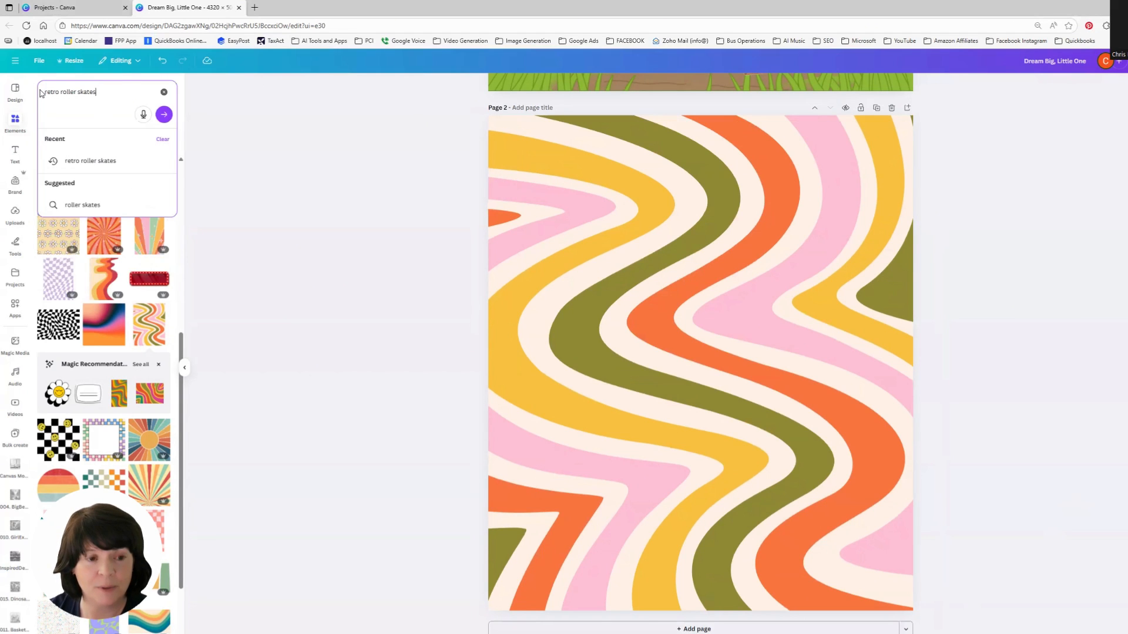
pyautogui.press('Return')
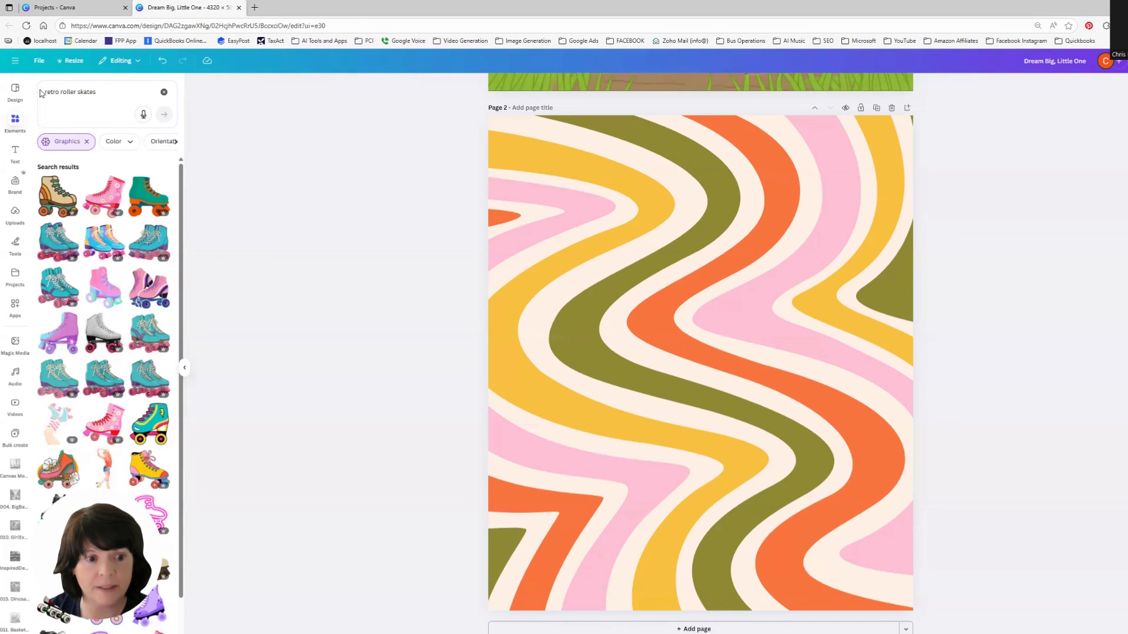
pyautogui.click(149, 470)
pyautogui.moveTo(720, 367); pyautogui.dragTo(653, 293)
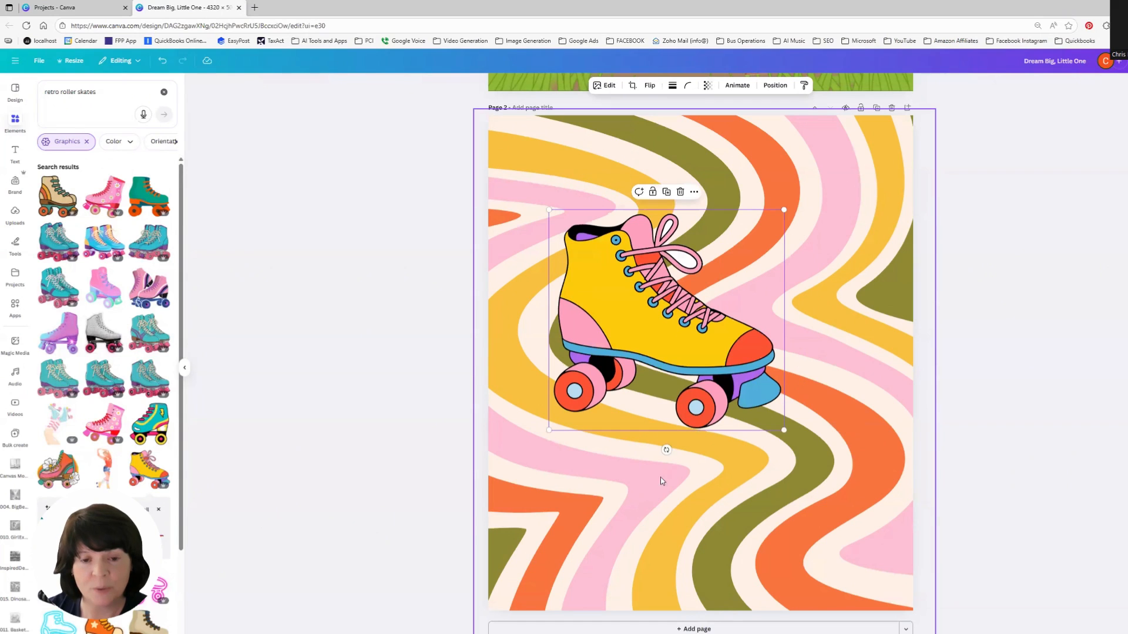
pyautogui.moveTo(666, 450); pyautogui.dragTo(706, 434)
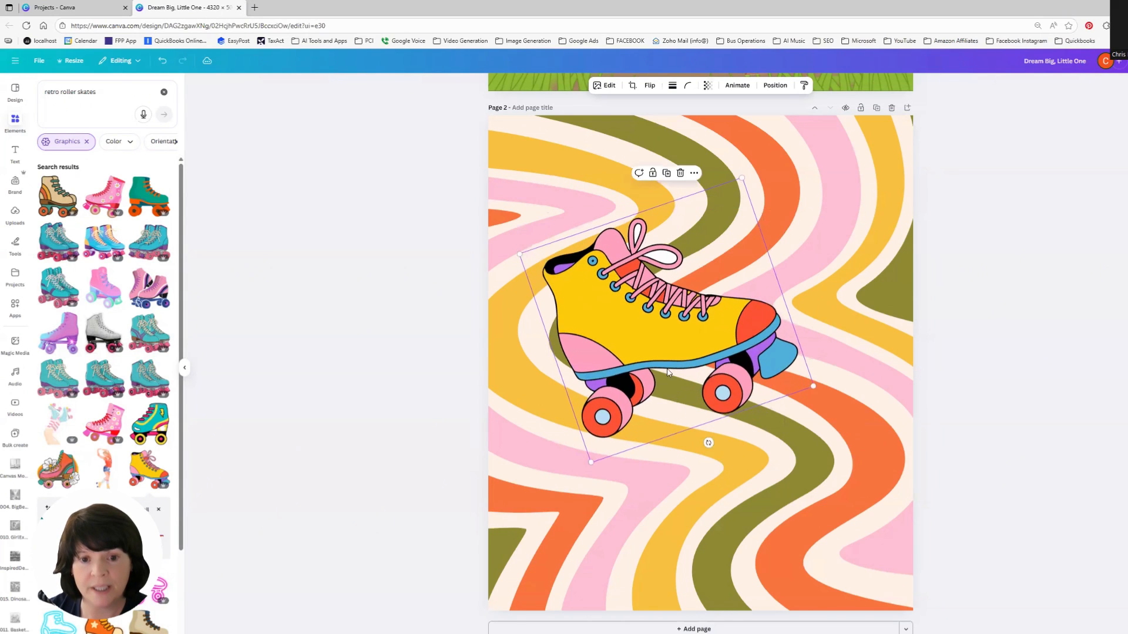
pyautogui.moveTo(664, 362); pyautogui.dragTo(654, 352)
pyautogui.click(1051, 436)
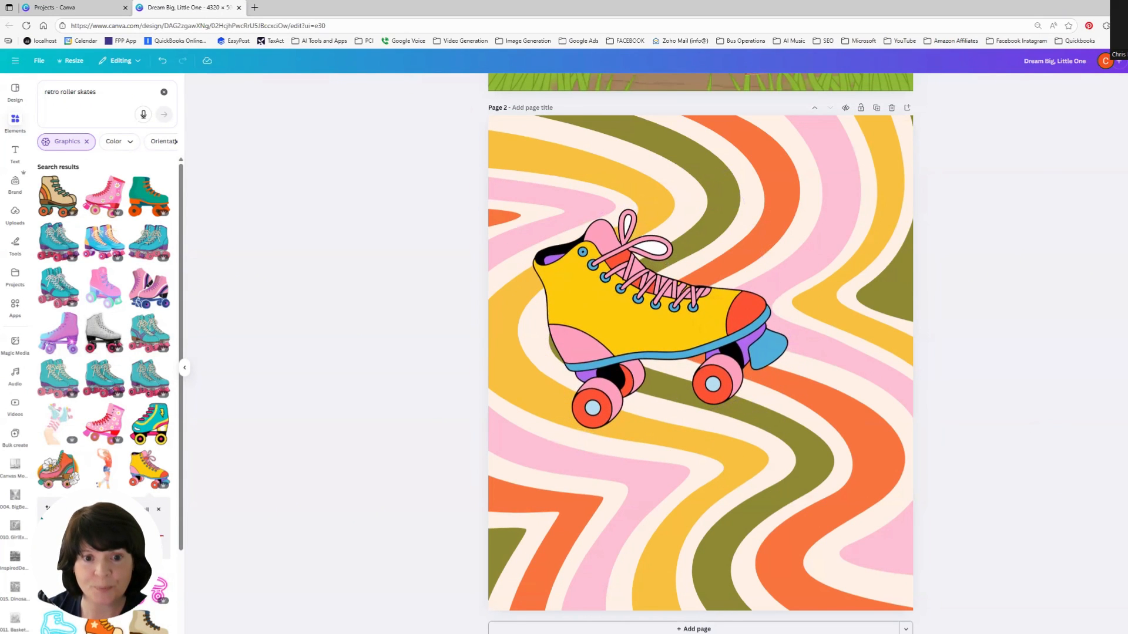
# Step: Enlarge the roller skate graphic and nudge it slightly up and left on the page
pyautogui.click(722, 366)
pyautogui.moveTo(803, 377); pyautogui.dragTo(919, 422)
pyautogui.moveTo(776, 357); pyautogui.dragTo(758, 348)
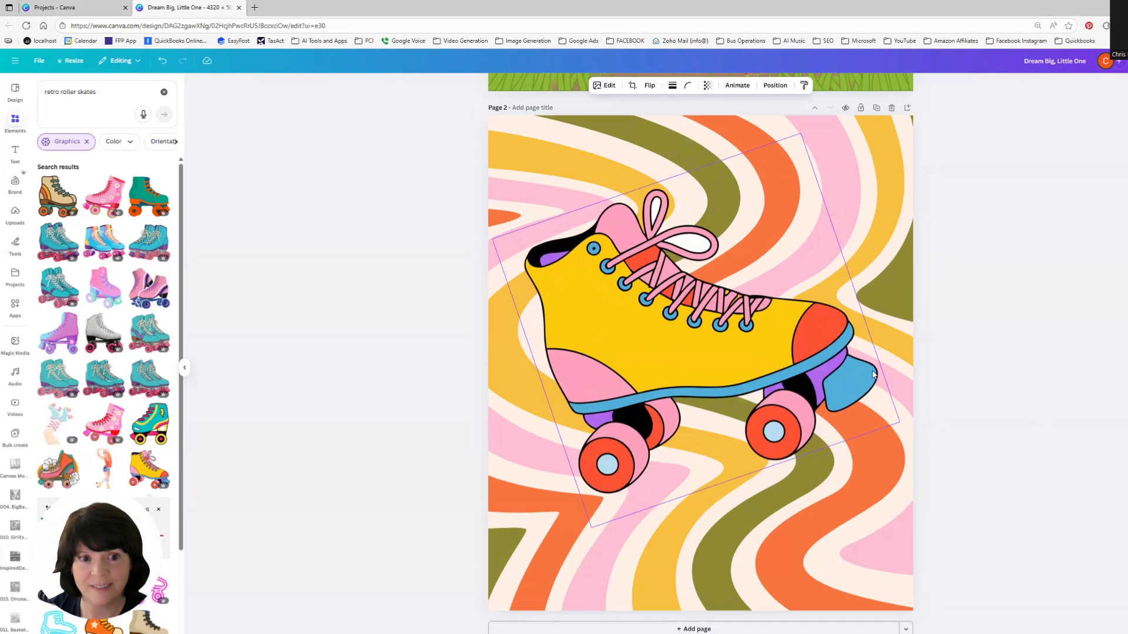
pyautogui.click(1008, 328)
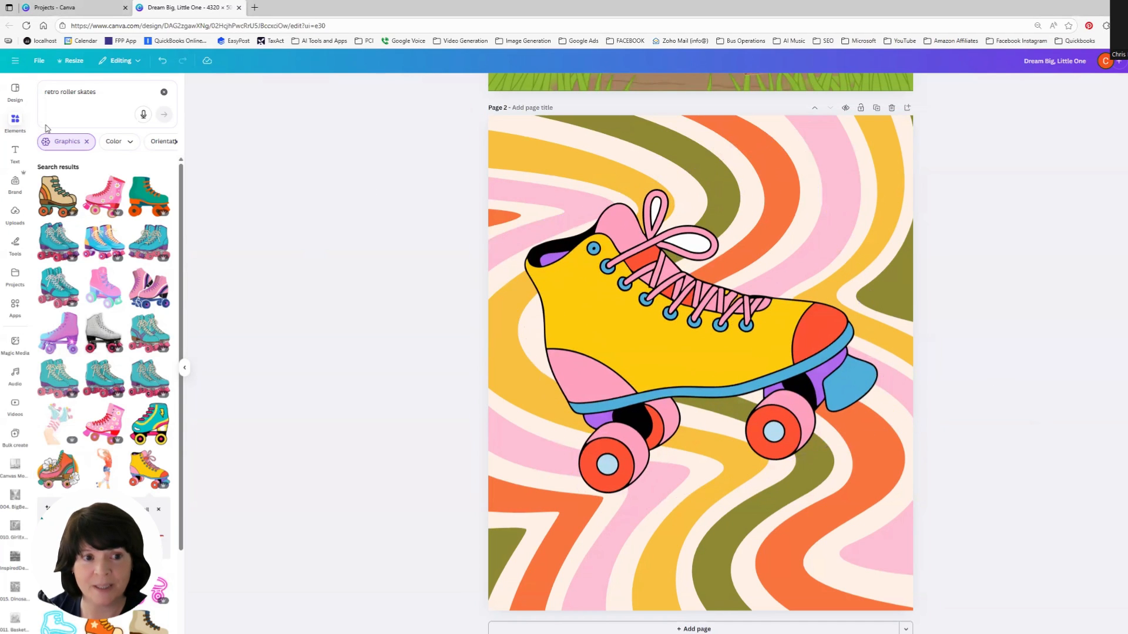
pyautogui.click(15, 154)
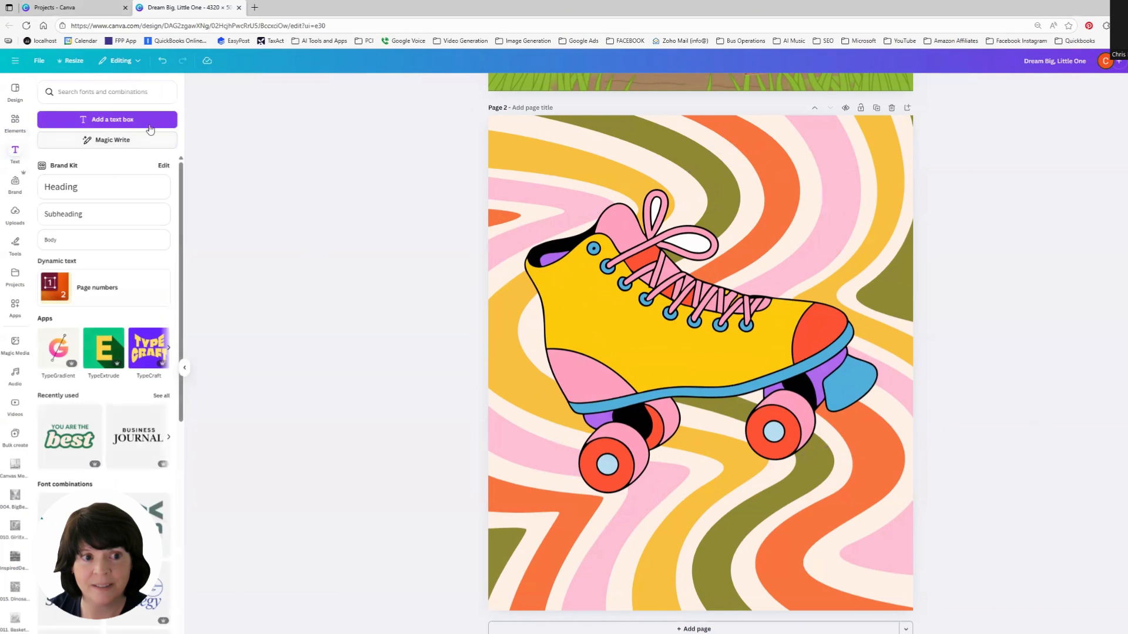
pyautogui.click(104, 92)
pyautogui.write('Keep On Rollin')
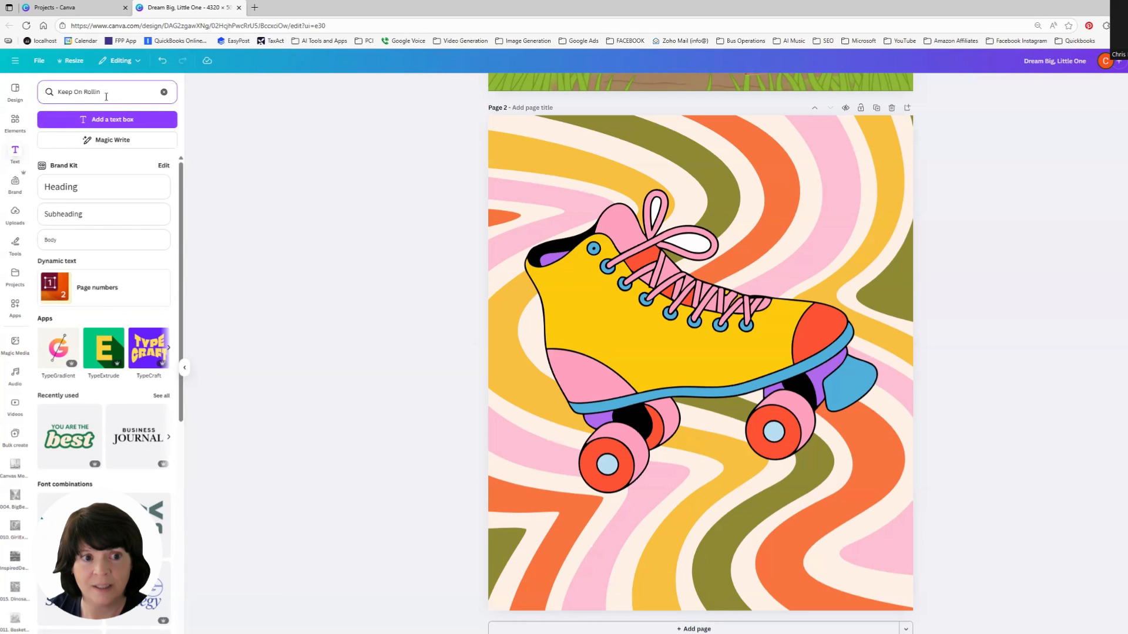
pyautogui.hotkey('ctrl', 'a')
pyautogui.press('BackSpace')
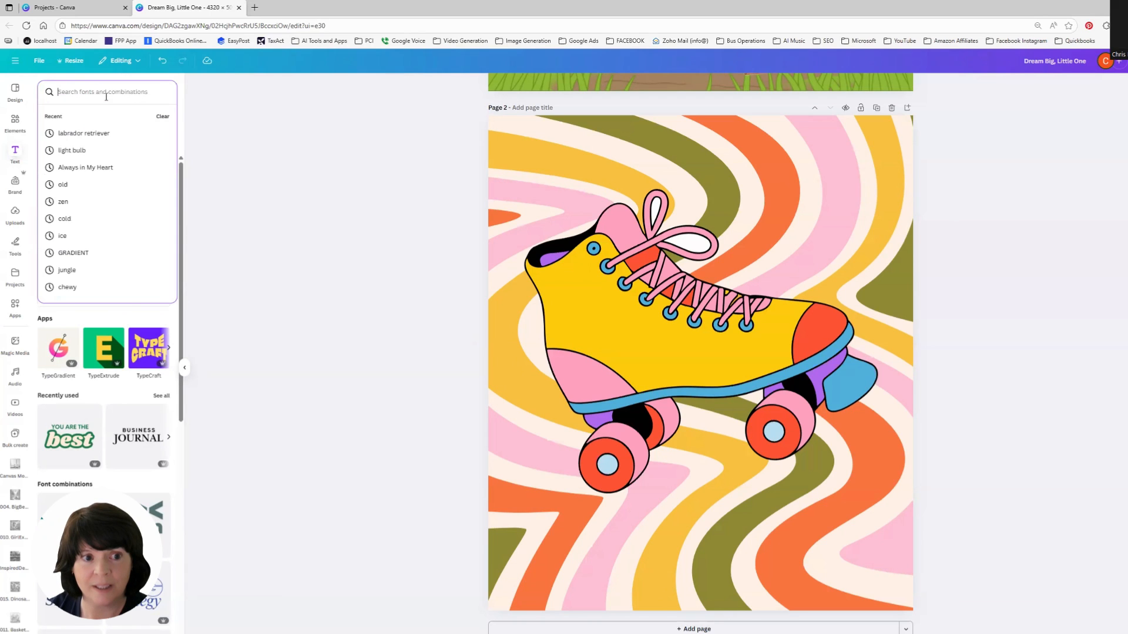
# Step: Add a text box reading Keep On Rollin and move it below the roller skate near the bottom of the page
pyautogui.click(366, 288)
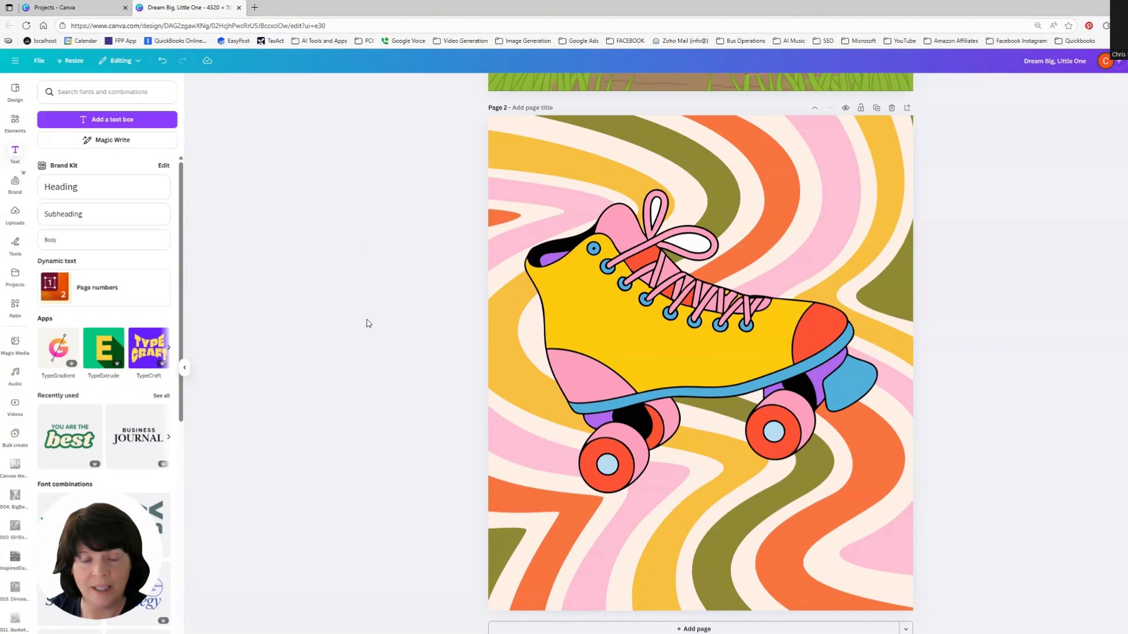
pyautogui.click(101, 121)
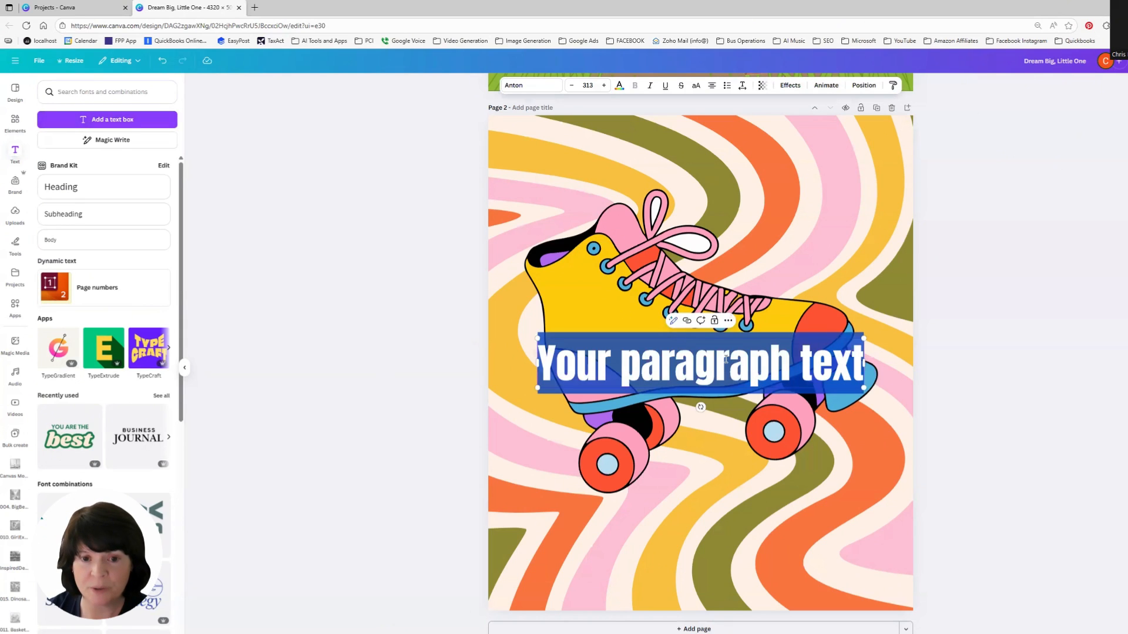
pyautogui.write('Keep On Rollin')
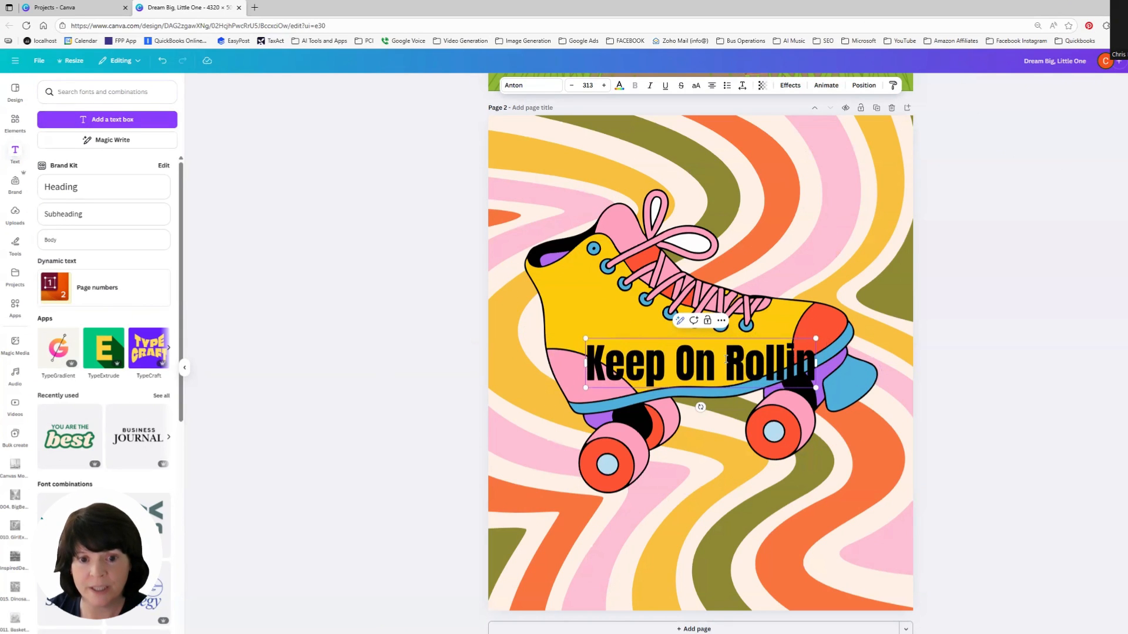
pyautogui.moveTo(730, 377); pyautogui.dragTo(722, 538)
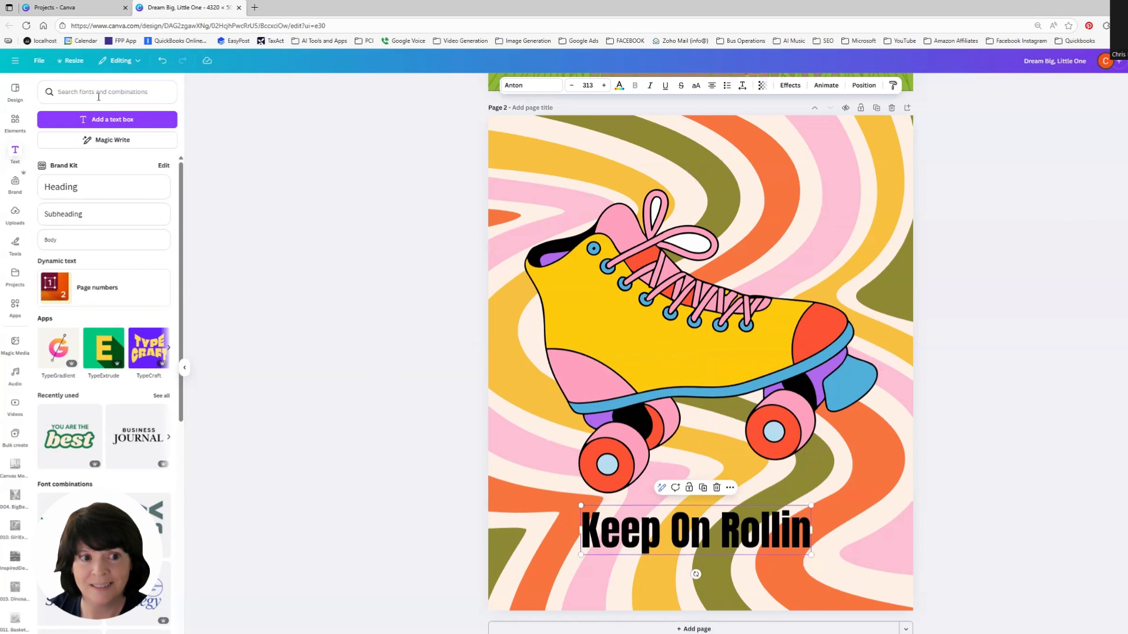
# Step: Change the text's font to Lovelo
pyautogui.click(545, 86)
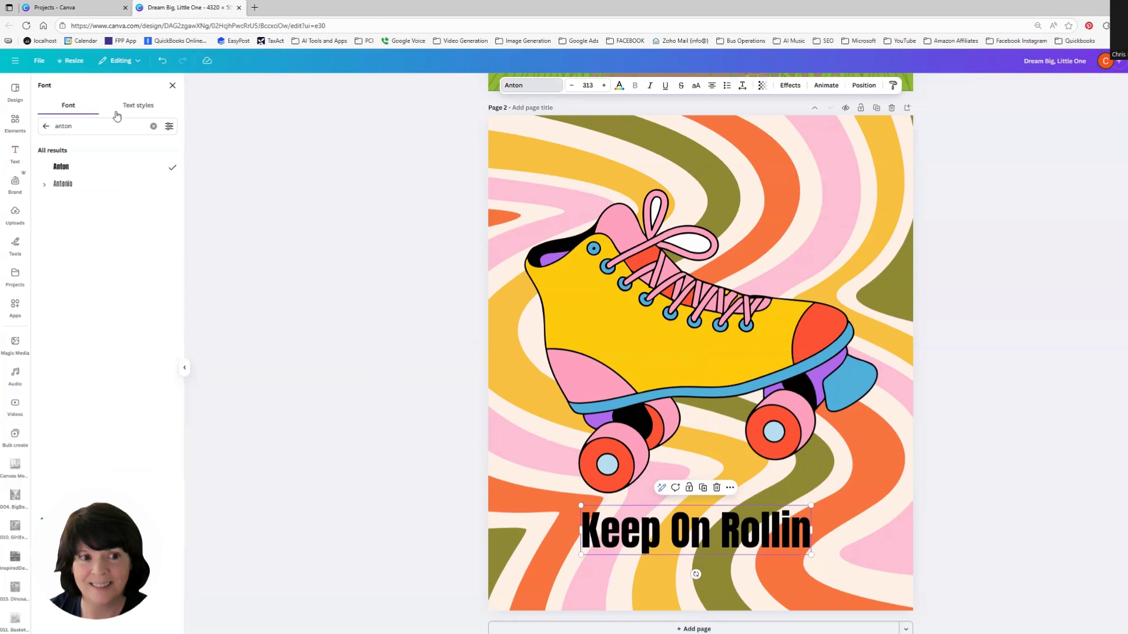
pyautogui.moveTo(101, 126); pyautogui.dragTo(35, 129)
pyautogui.write('lov')
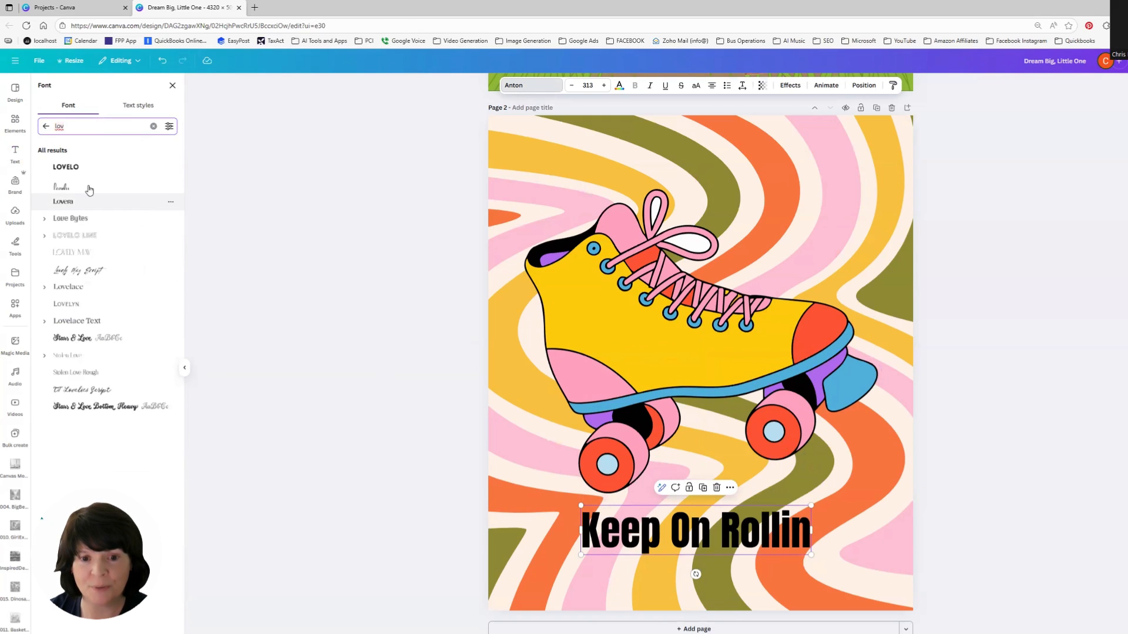
pyautogui.click(66, 168)
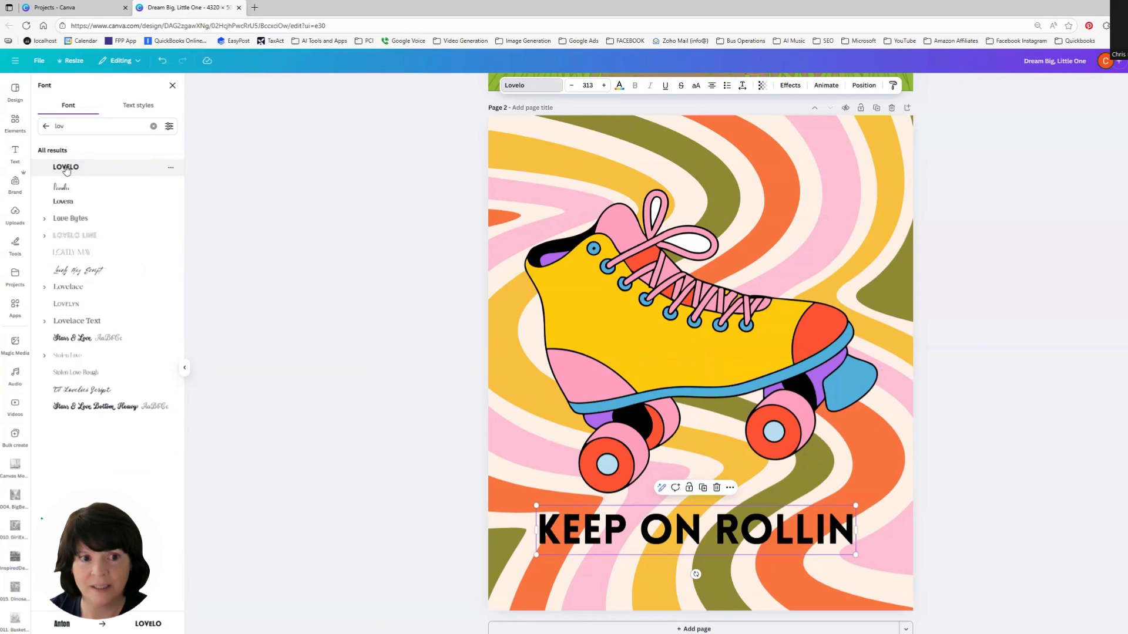
# Step: Enlarge the text to size 348 and reposition it across the bottom of the page
pyautogui.moveTo(692, 527); pyautogui.dragTo(701, 536)
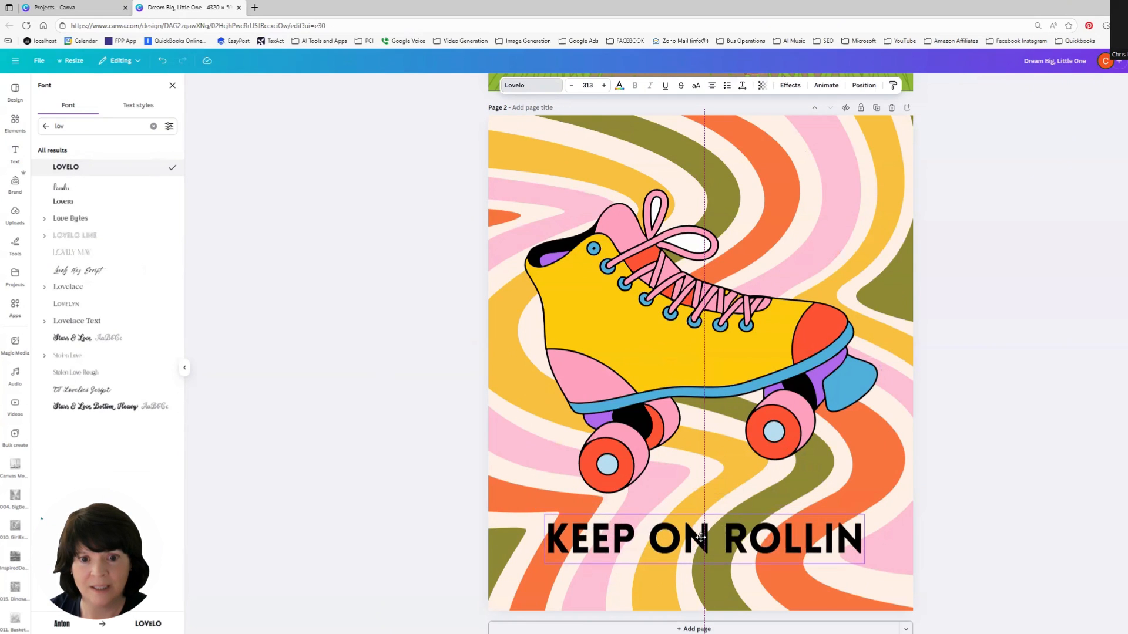
pyautogui.click(784, 430)
pyautogui.moveTo(862, 379); pyautogui.dragTo(864, 376)
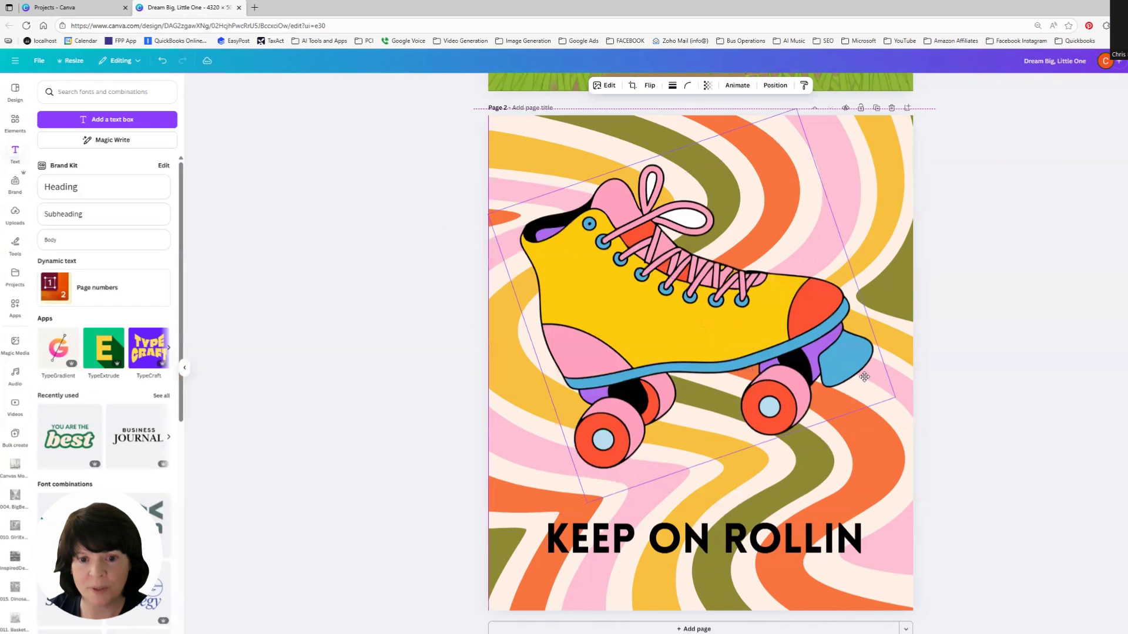
pyautogui.click(830, 541)
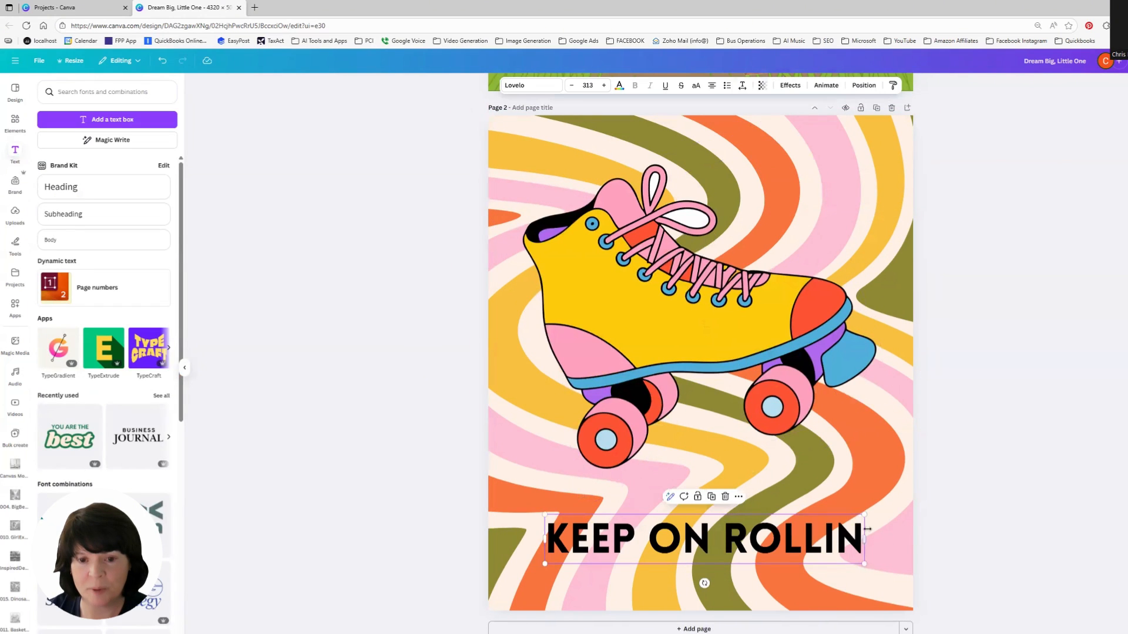
pyautogui.moveTo(864, 515); pyautogui.dragTo(900, 508)
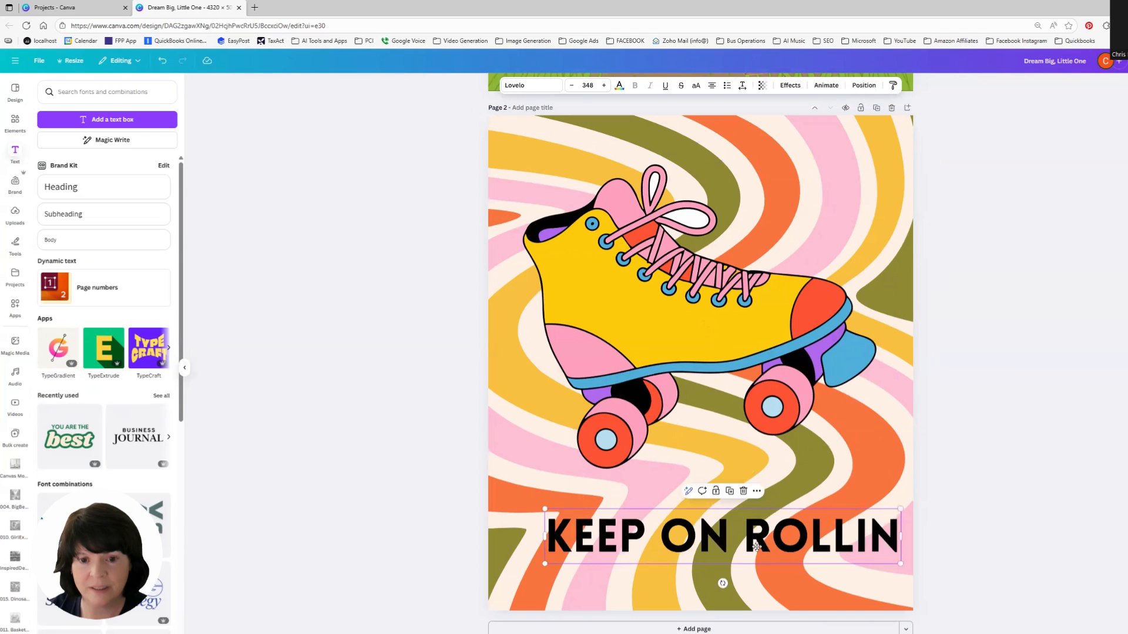
pyautogui.moveTo(756, 546); pyautogui.dragTo(735, 547)
# Step: Replace the text with HAPPY 18TH followed by the birthday person's name and an exclamation mark
pyautogui.doubleClick(708, 548)
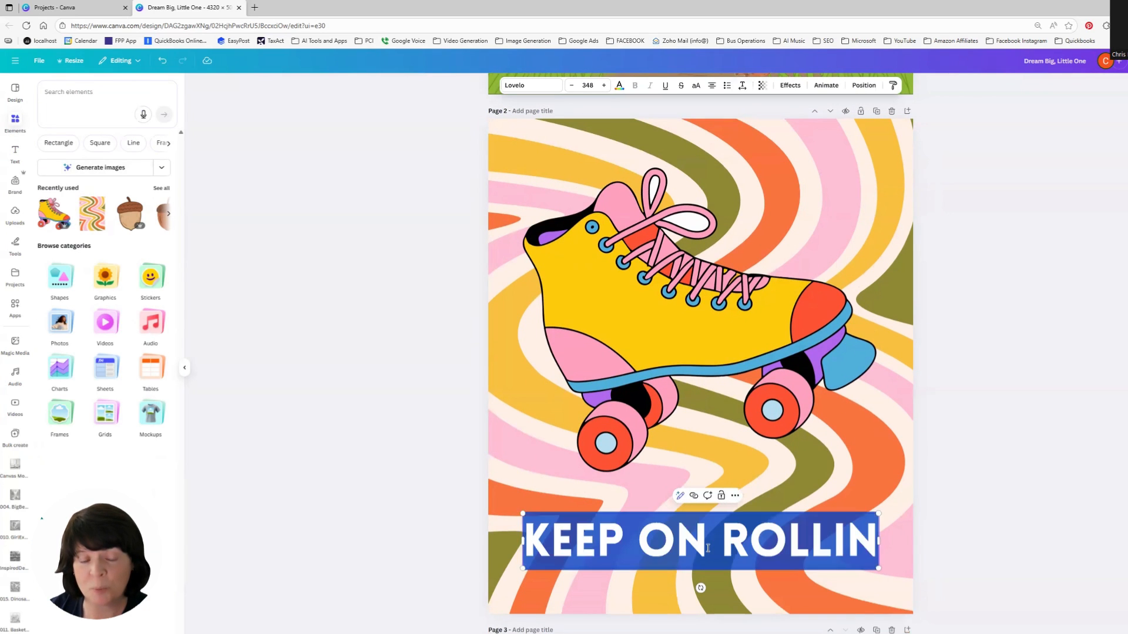
pyautogui.write('HAPPY 18TH')
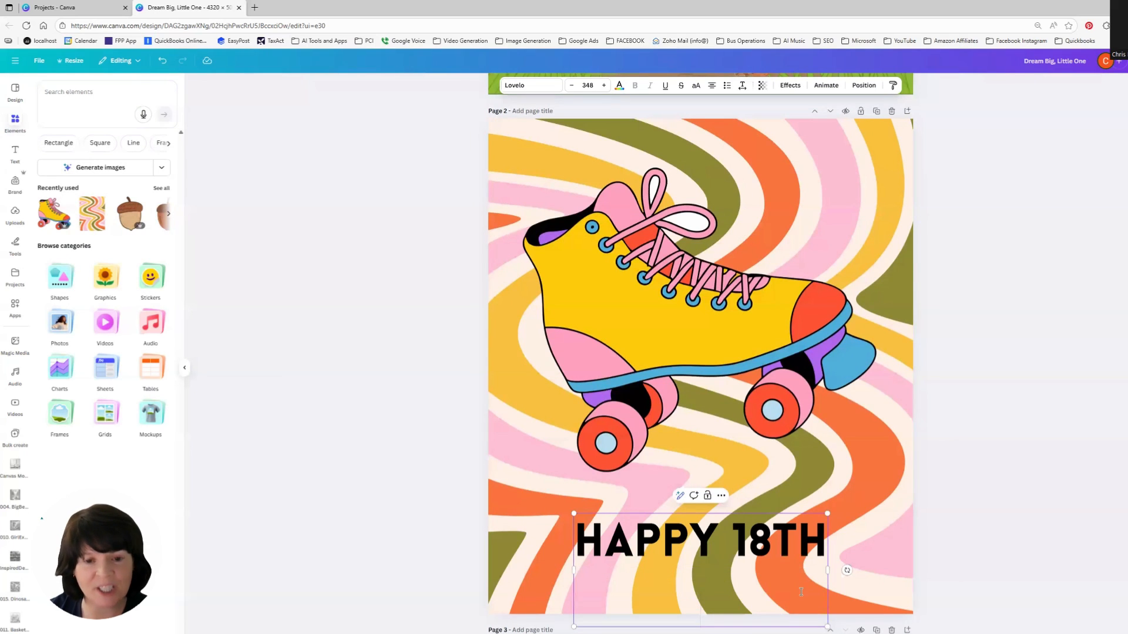
pyautogui.write(' BIRTHDAYKERRIE')
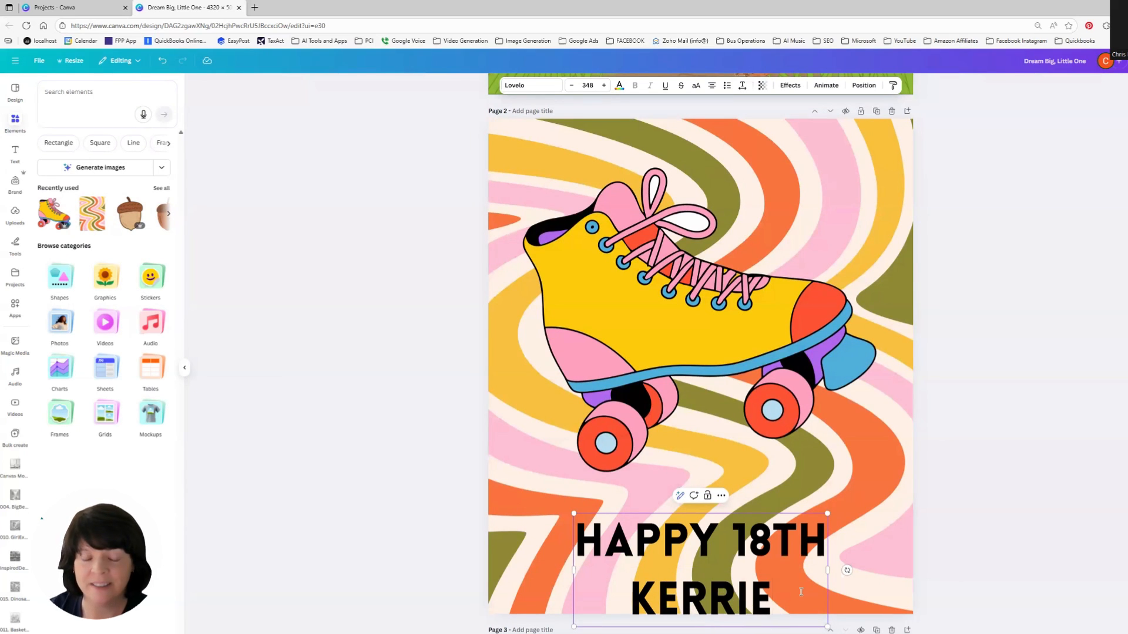
pyautogui.write('!')
# Step: Move the birthday text up slightly and reduce its line spacing
pyautogui.click(1008, 532)
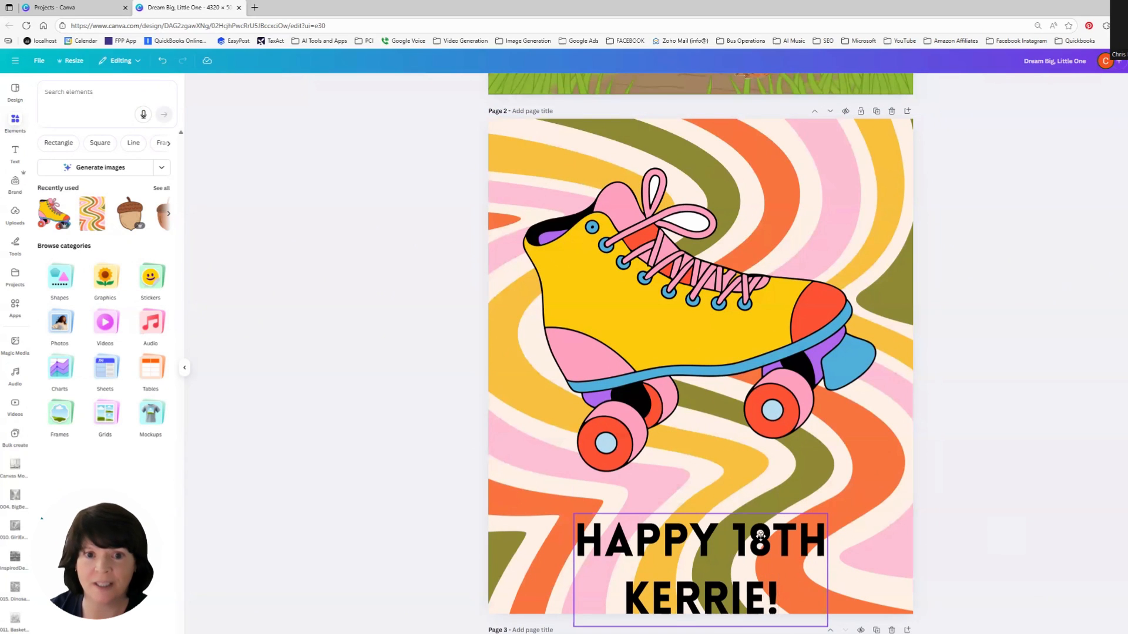
pyautogui.moveTo(759, 534); pyautogui.dragTo(759, 505)
pyautogui.click(742, 86)
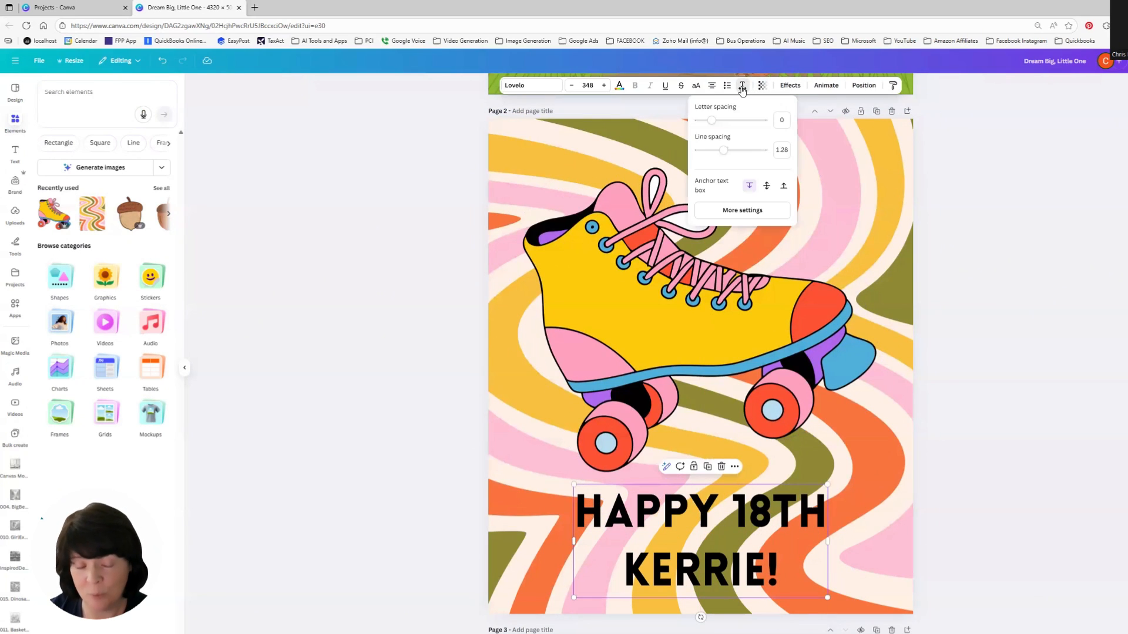
pyautogui.click(741, 88)
pyautogui.click(742, 88)
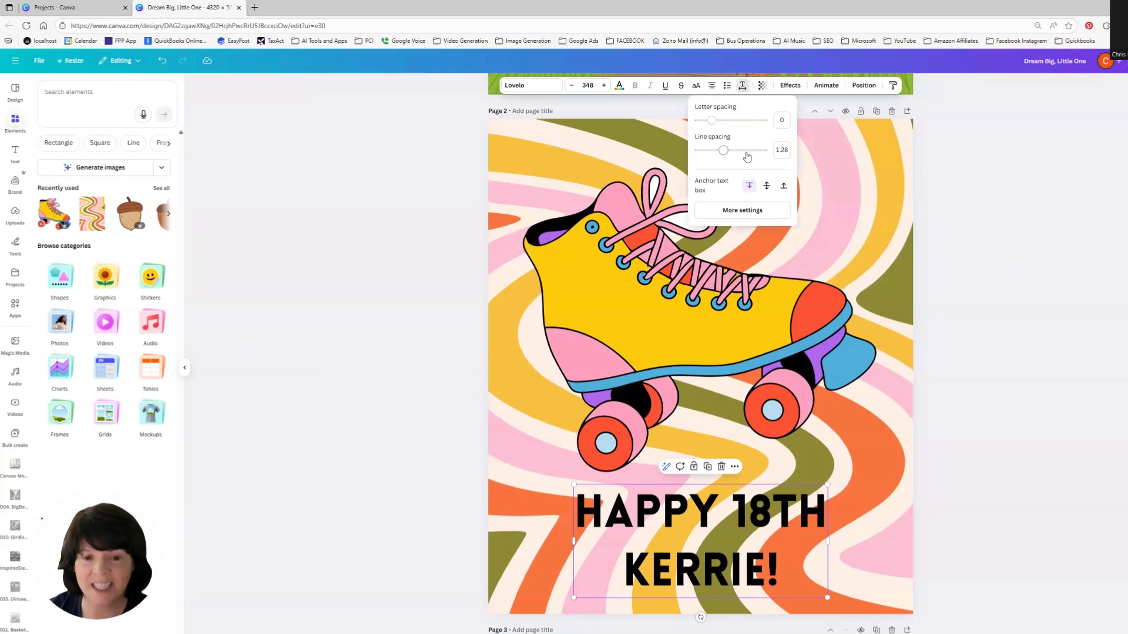
pyautogui.moveTo(723, 151); pyautogui.dragTo(717, 151)
pyautogui.click(995, 327)
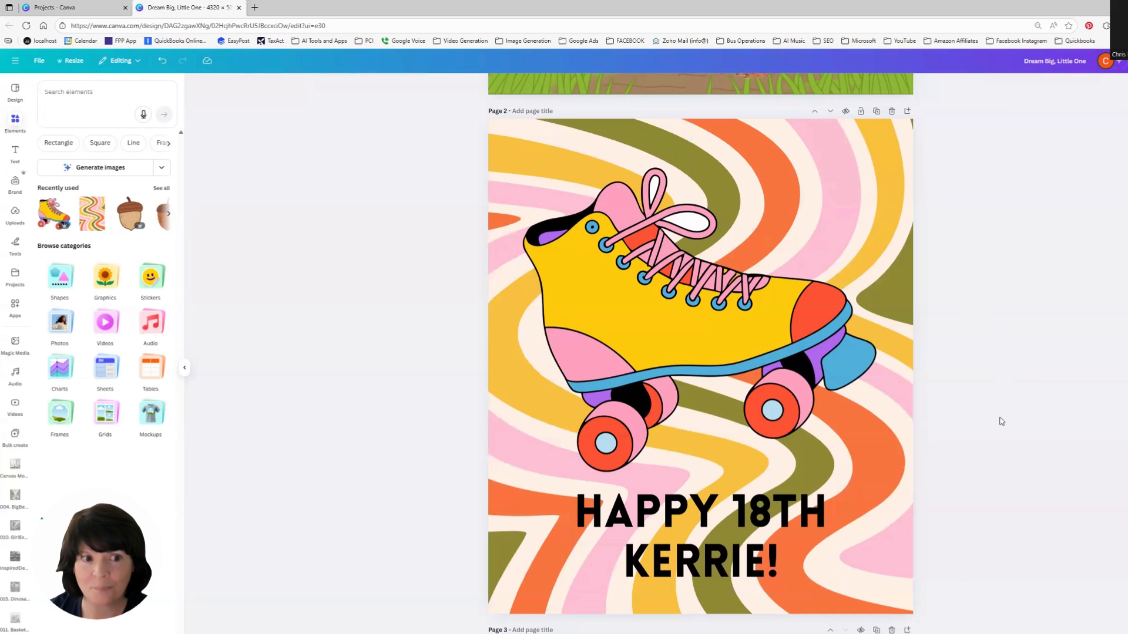
# Step: On page 3, search photos for farmhouse kitchen and add a rustic kitchen photo stretched to fill the page
pyautogui.scroll(-9, 997, 416)
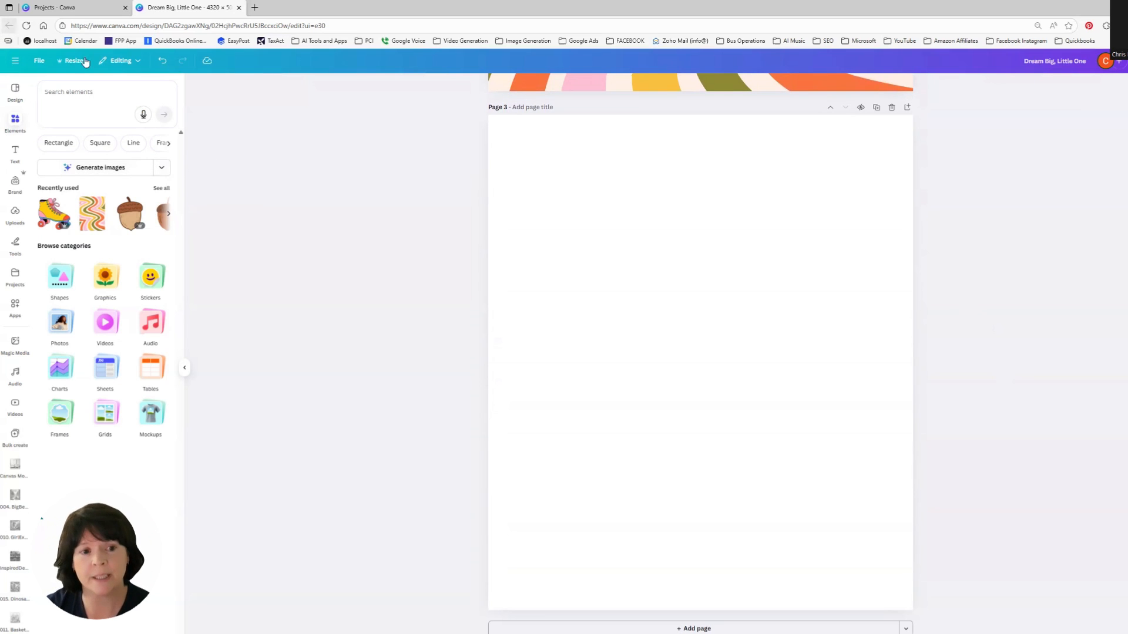
pyautogui.click(158, 100)
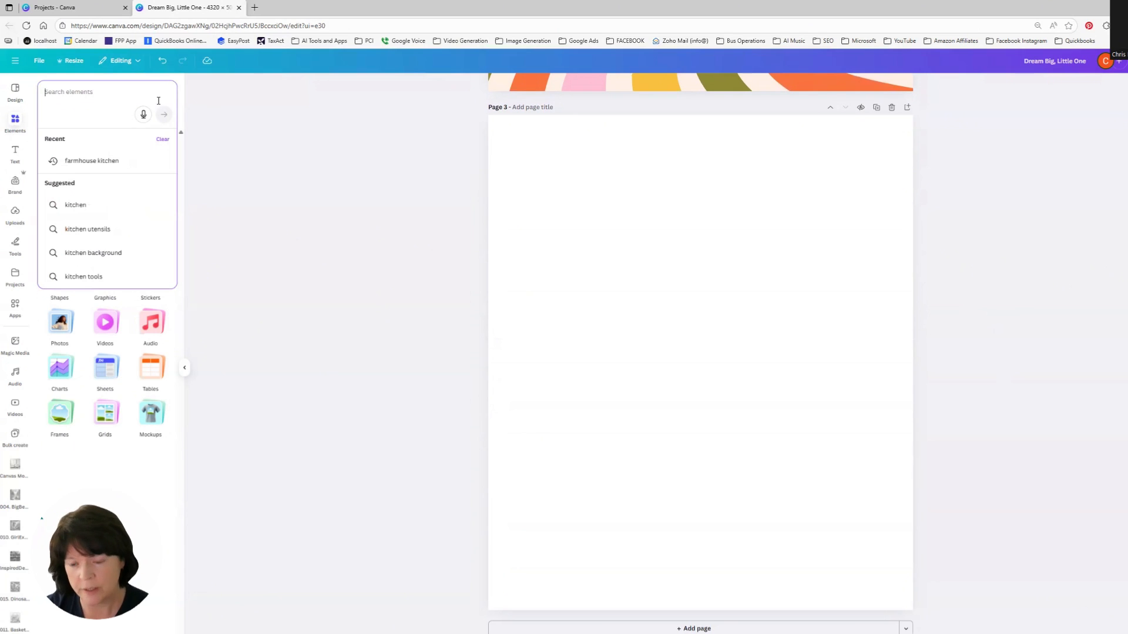
pyautogui.write('farmhouse')
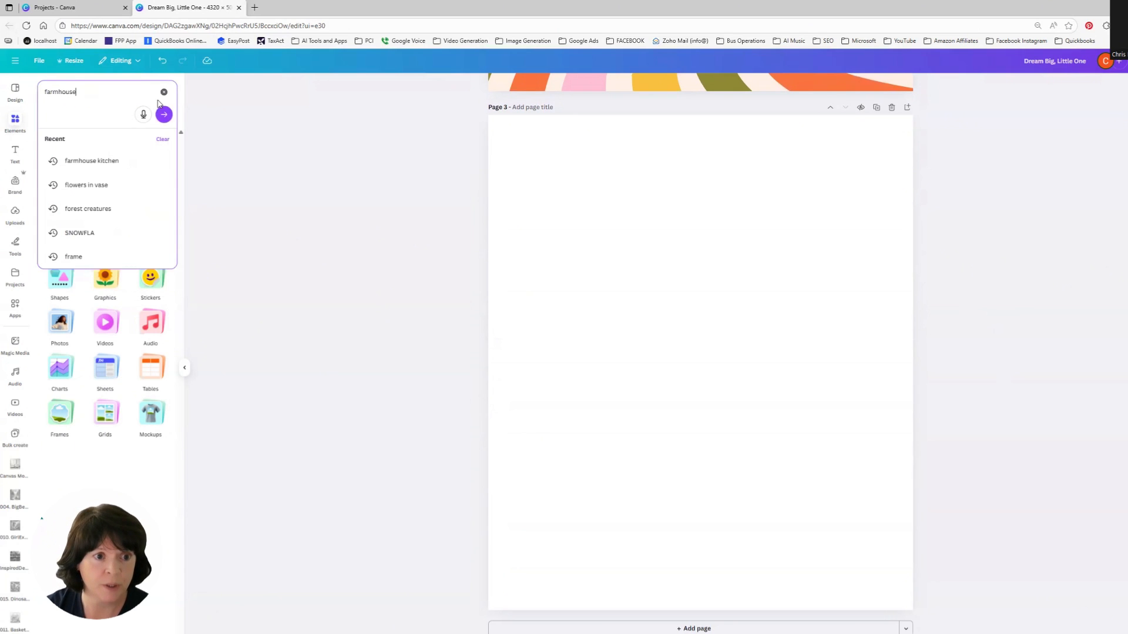
pyautogui.write(' kitchen')
pyautogui.press('Return')
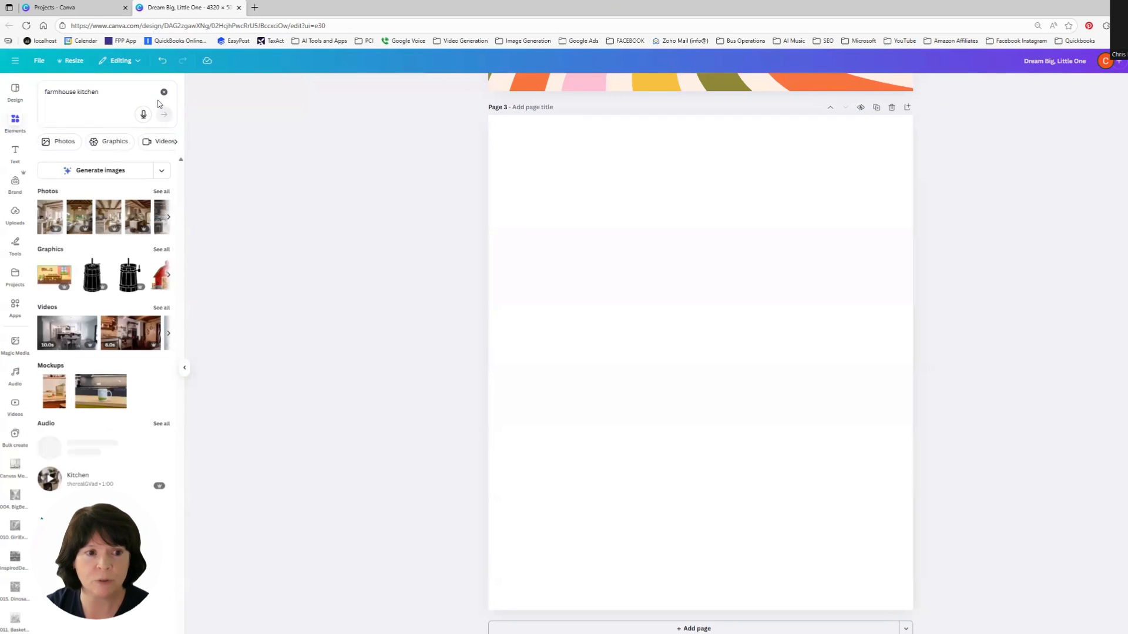
pyautogui.click(160, 191)
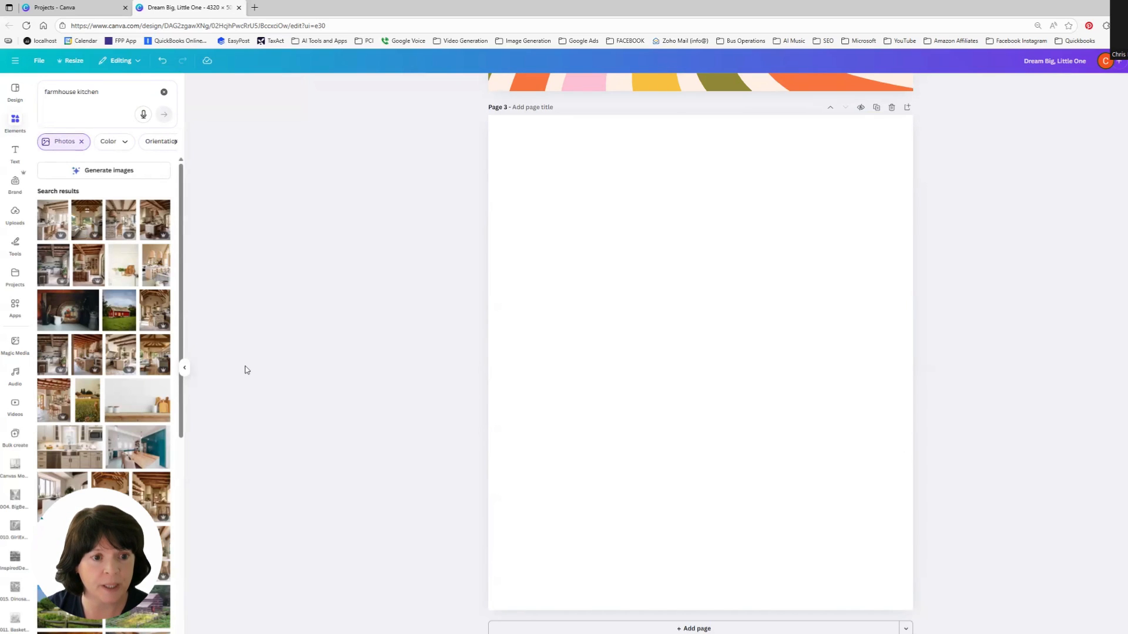
pyautogui.click(160, 314)
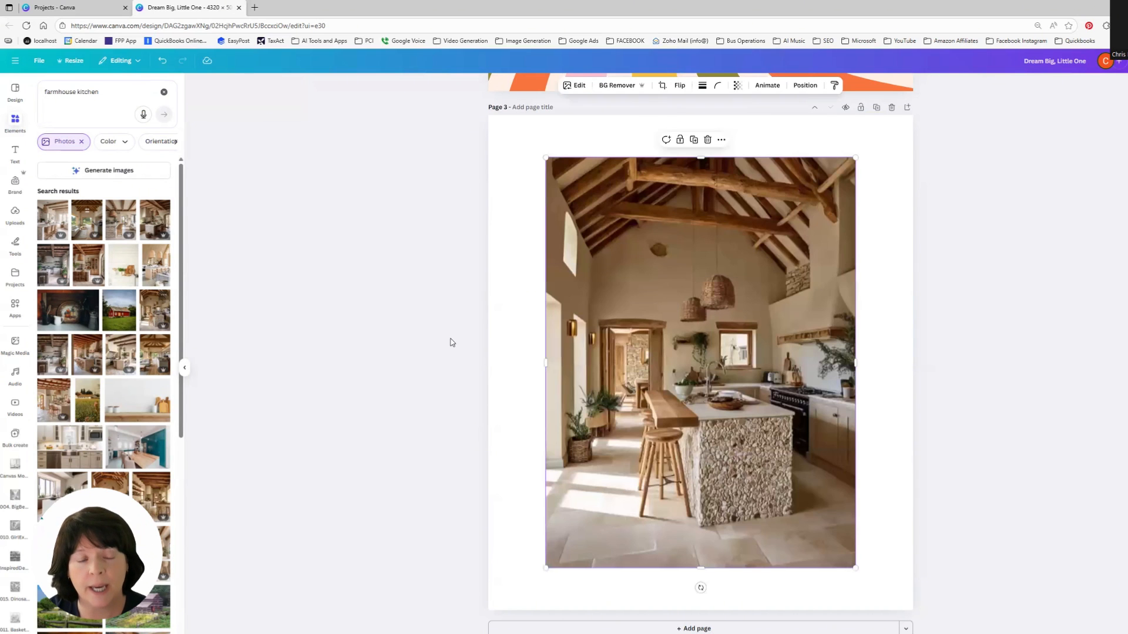
pyautogui.moveTo(698, 363); pyautogui.dragTo(641, 320)
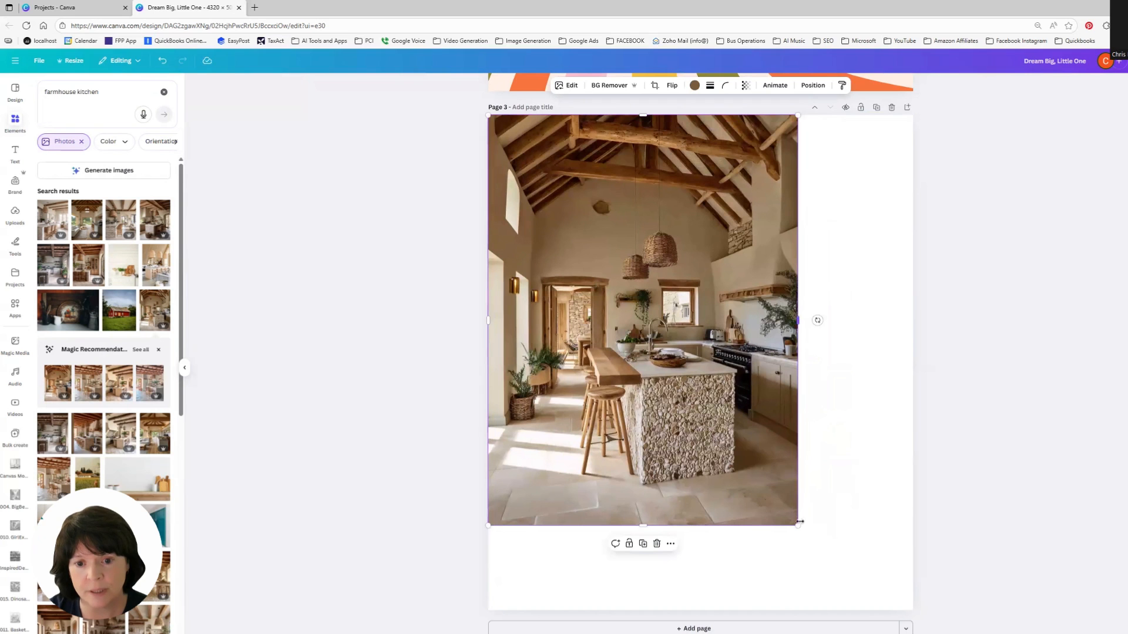
pyautogui.moveTo(797, 524); pyautogui.dragTo(873, 582)
pyautogui.moveTo(934, 611); pyautogui.dragTo(965, 631)
pyautogui.click(435, 368)
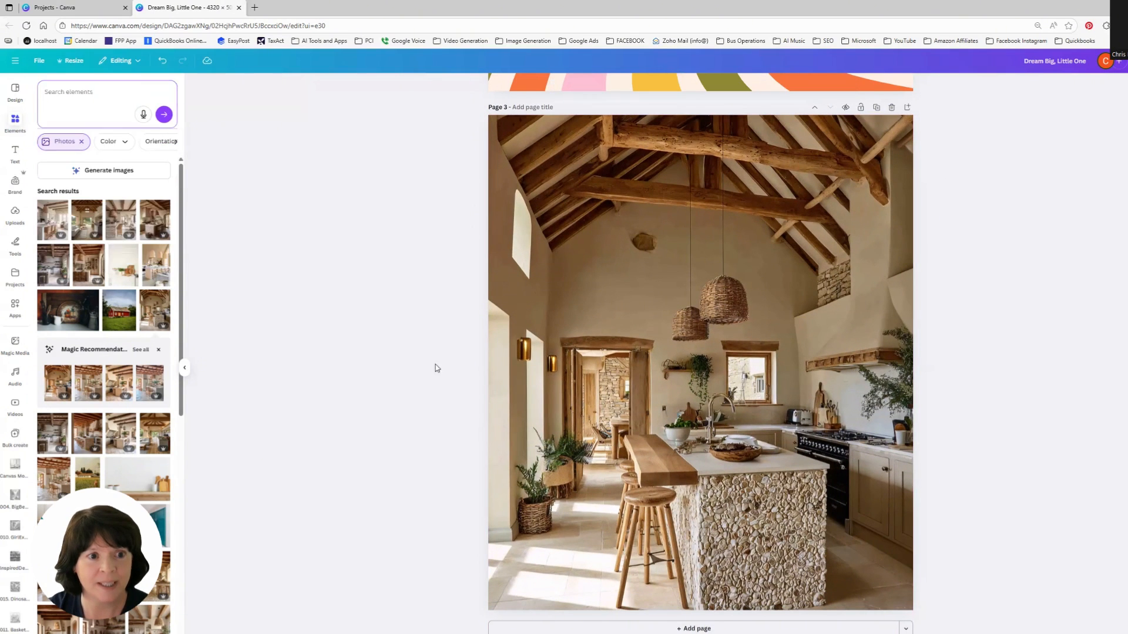
# Step: Search photos for labrador retriever and add a lying labrador puppy photo onto the kitchen page
pyautogui.click(98, 92)
pyautogui.write('labrador')
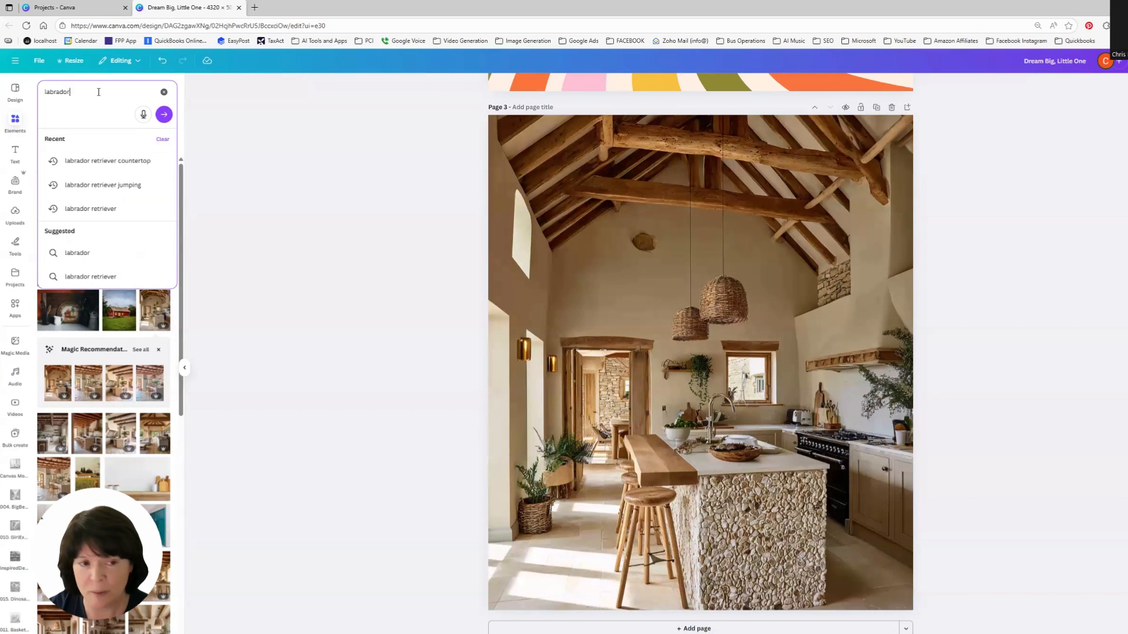
pyautogui.write(' retri')
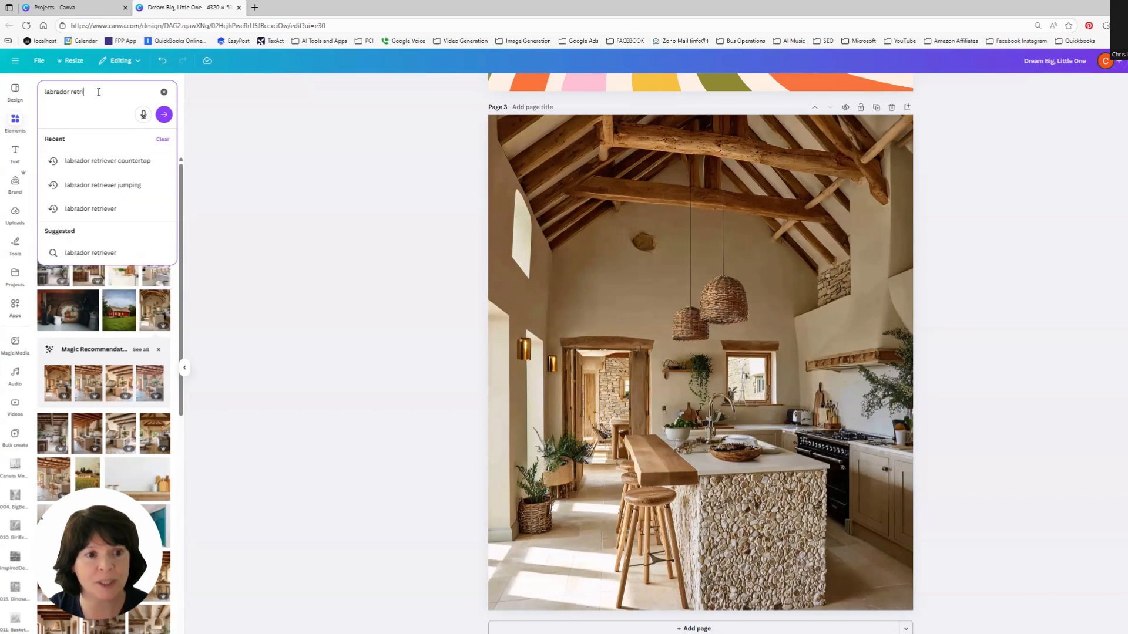
pyautogui.write('ever')
pyautogui.press('Return')
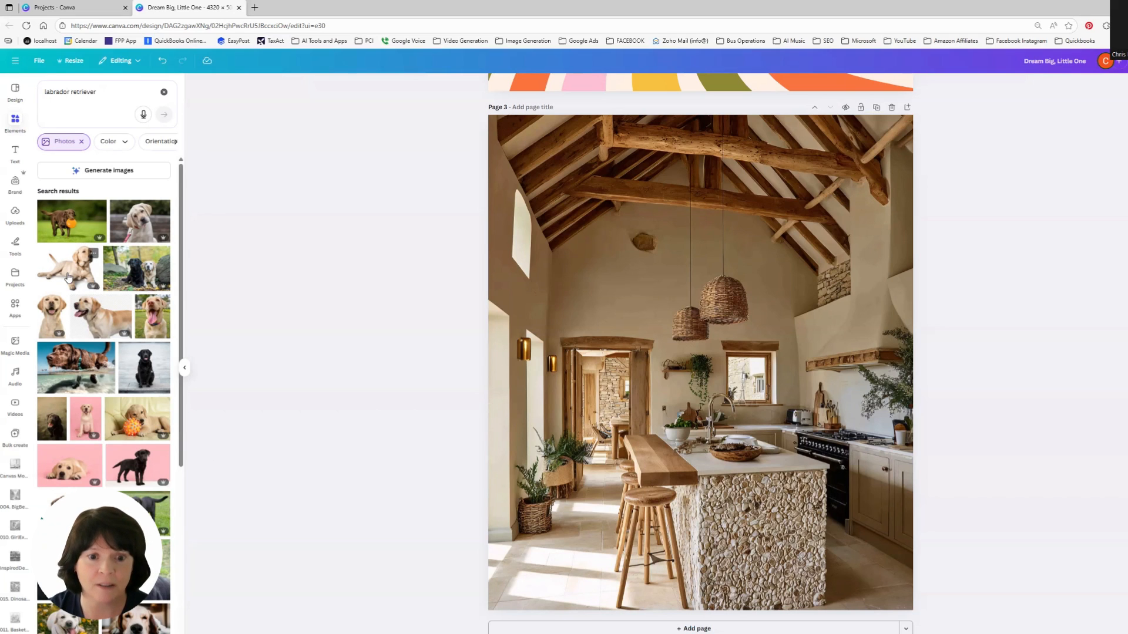
pyautogui.click(93, 281)
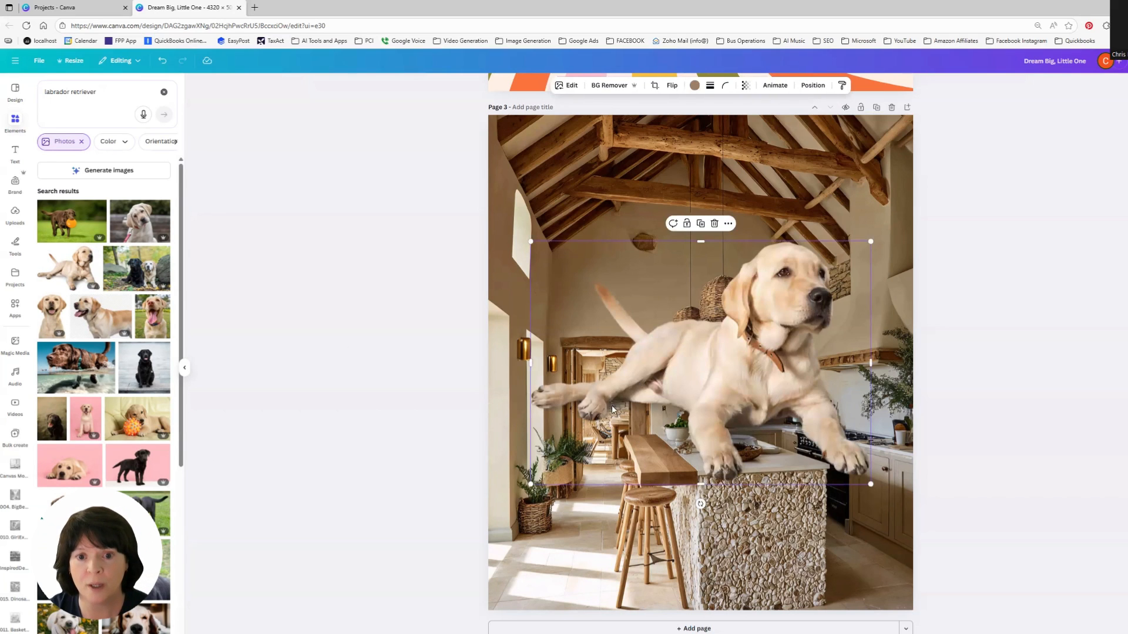
# Step: Shrink the standing labrador photo and move it to the lower left corner of the kitchen floor
pyautogui.moveTo(870, 242); pyautogui.dragTo(654, 397)
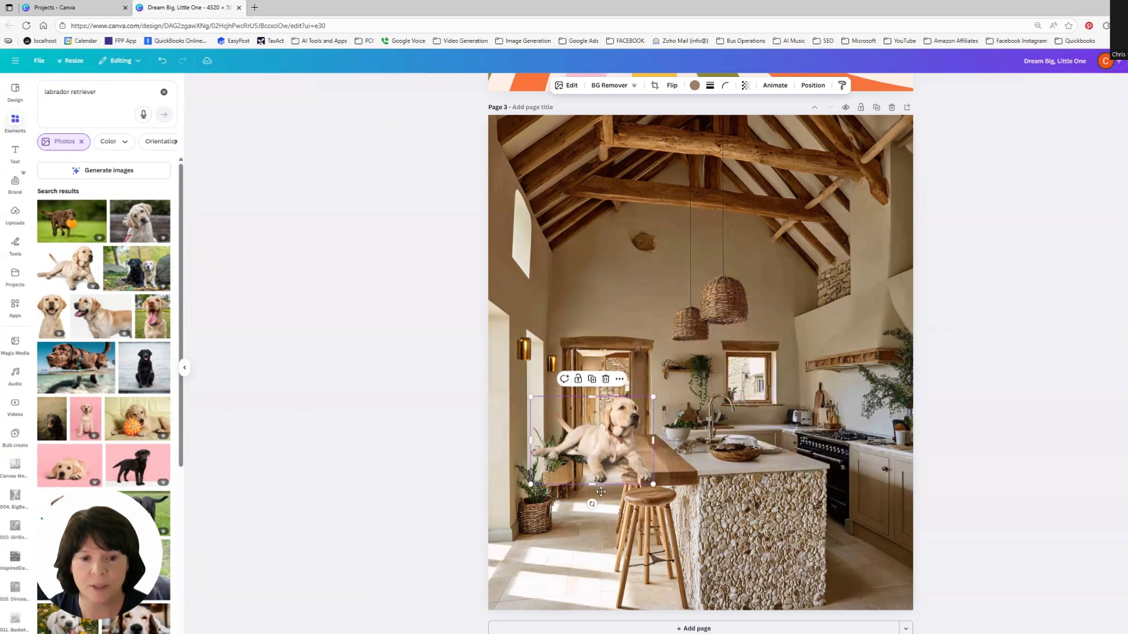
pyautogui.moveTo(605, 438); pyautogui.dragTo(567, 546)
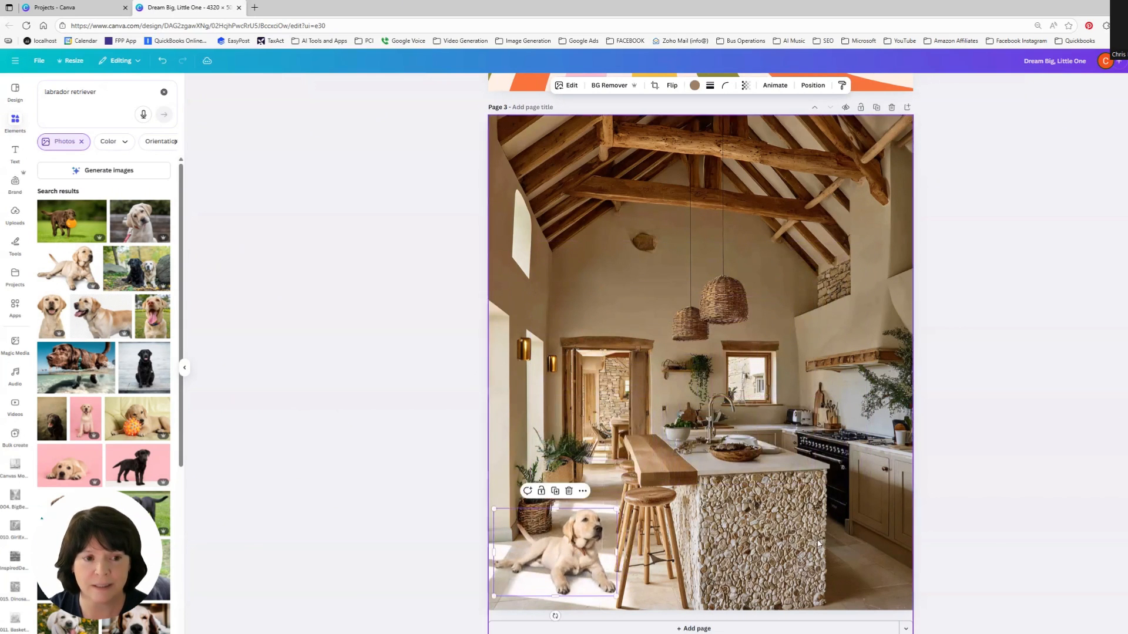
pyautogui.click(1089, 521)
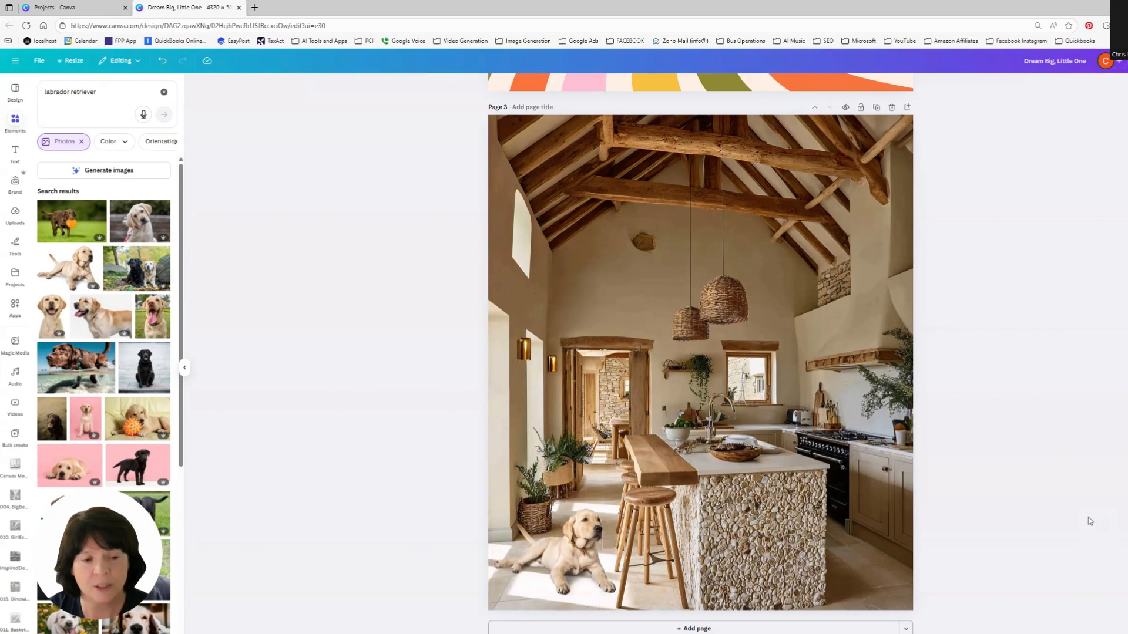
# Step: Add the lying labrador puppy photo with its background removed, sized small beside the kitchen island
pyautogui.click(65, 470)
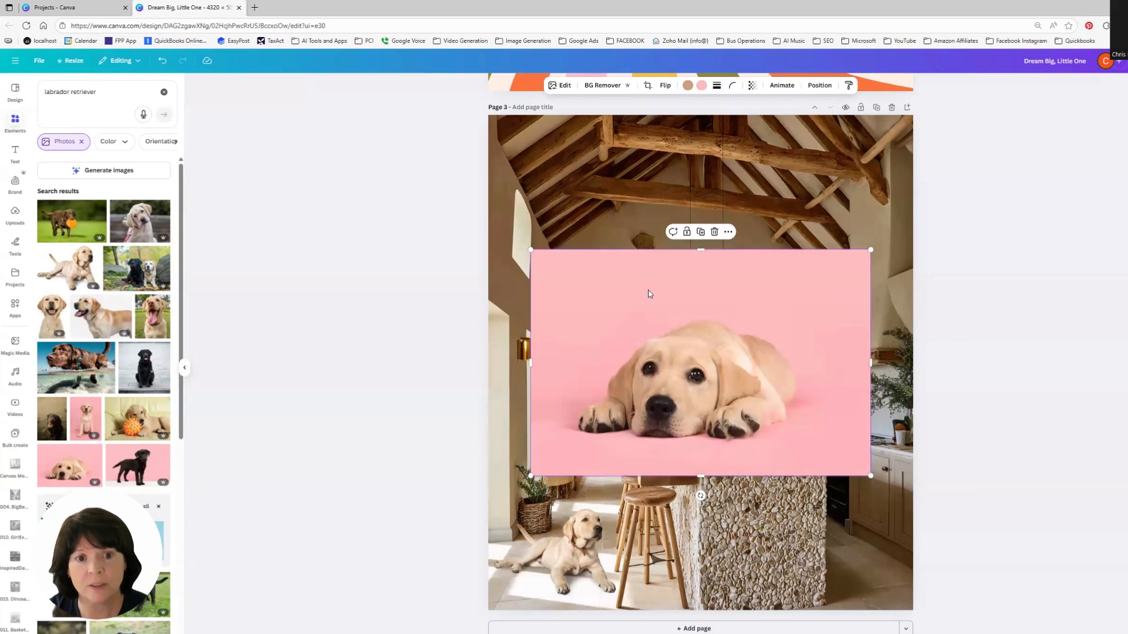
pyautogui.click(603, 85)
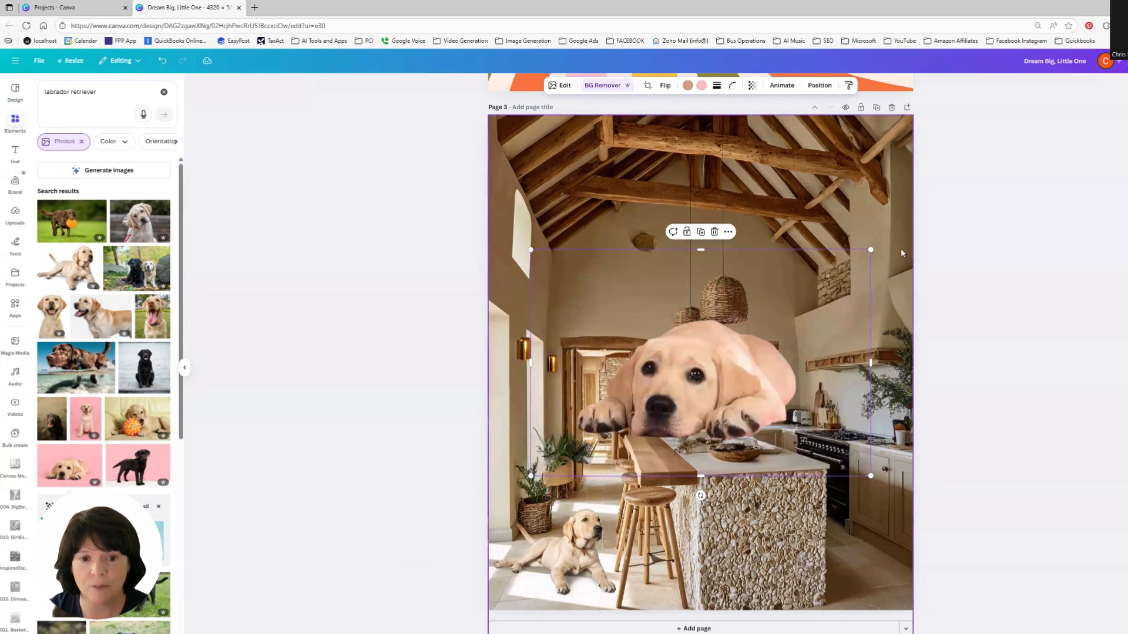
pyautogui.moveTo(826, 274); pyautogui.dragTo(603, 491)
pyautogui.click(1009, 501)
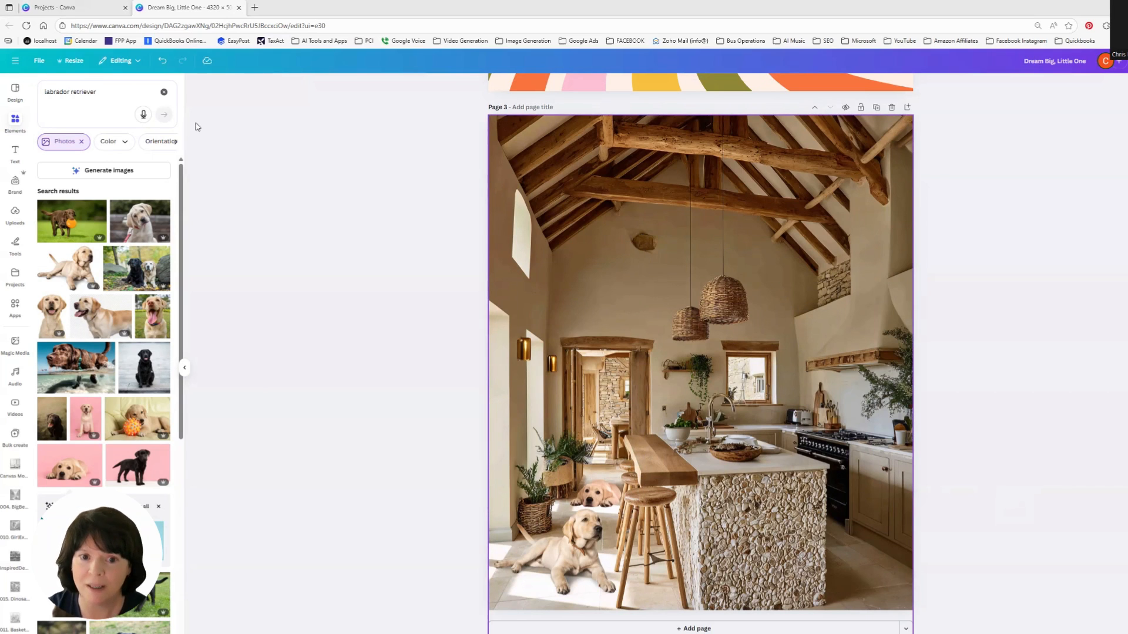
# Step: Search photos for wall quilt and add a colorful patchwork quilt photo to the kitchen page
pyautogui.click(38, 92)
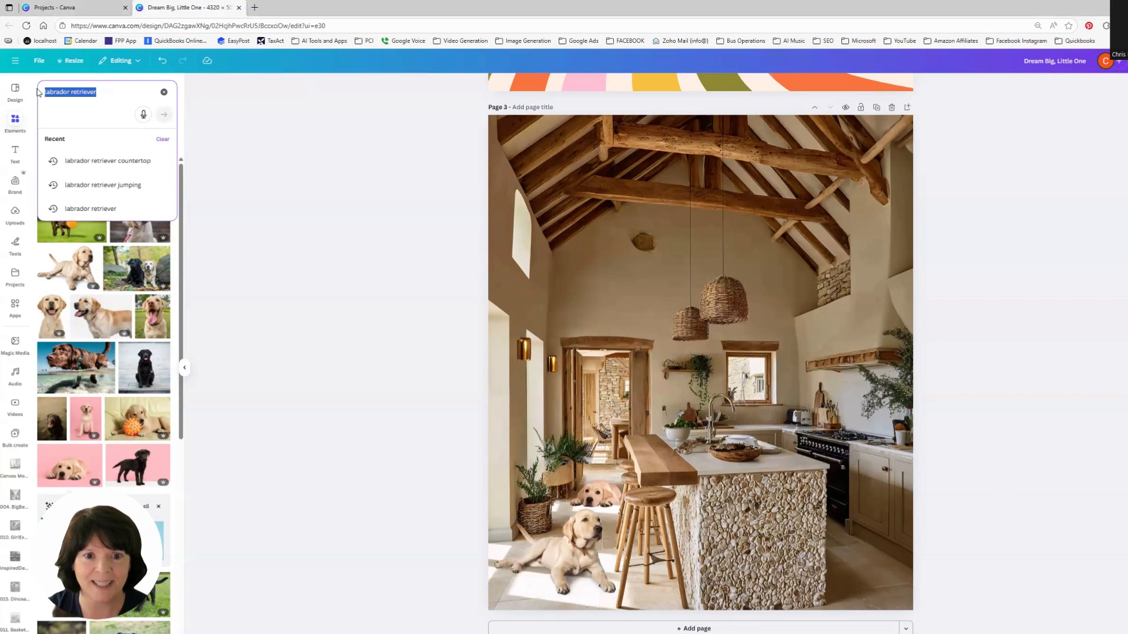
pyautogui.write('wall quilt')
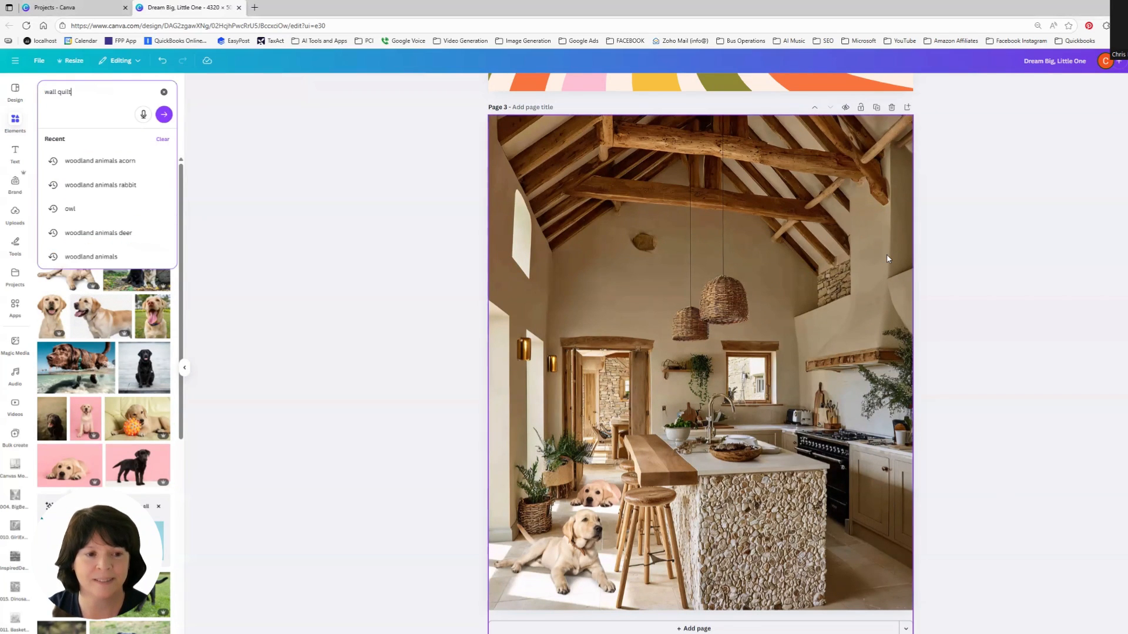
pyautogui.press('Return')
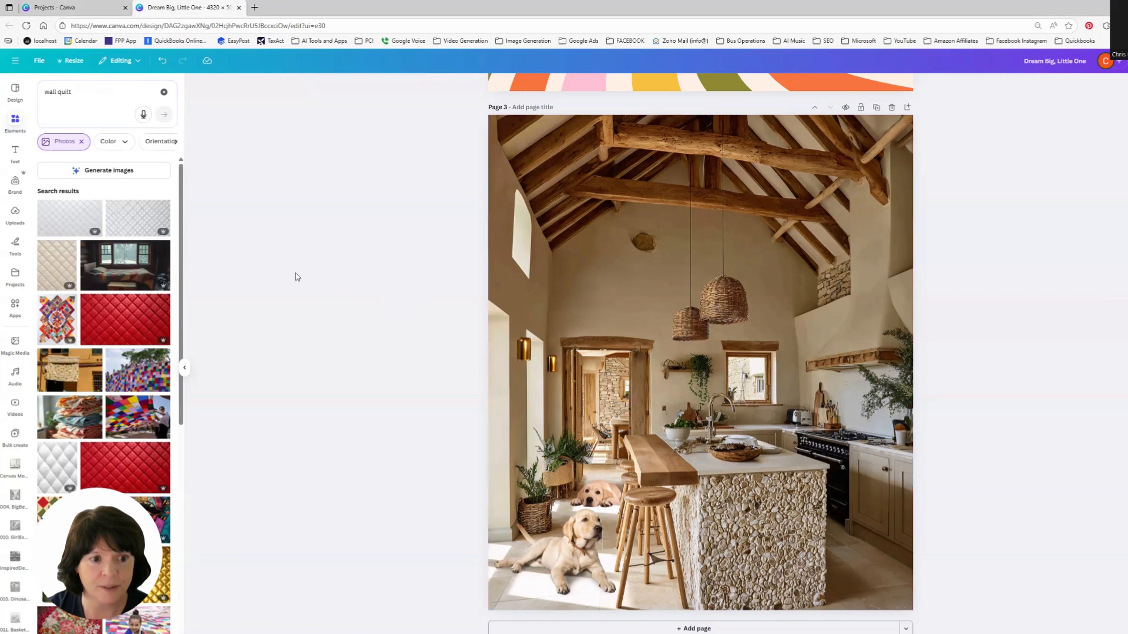
pyautogui.click(59, 327)
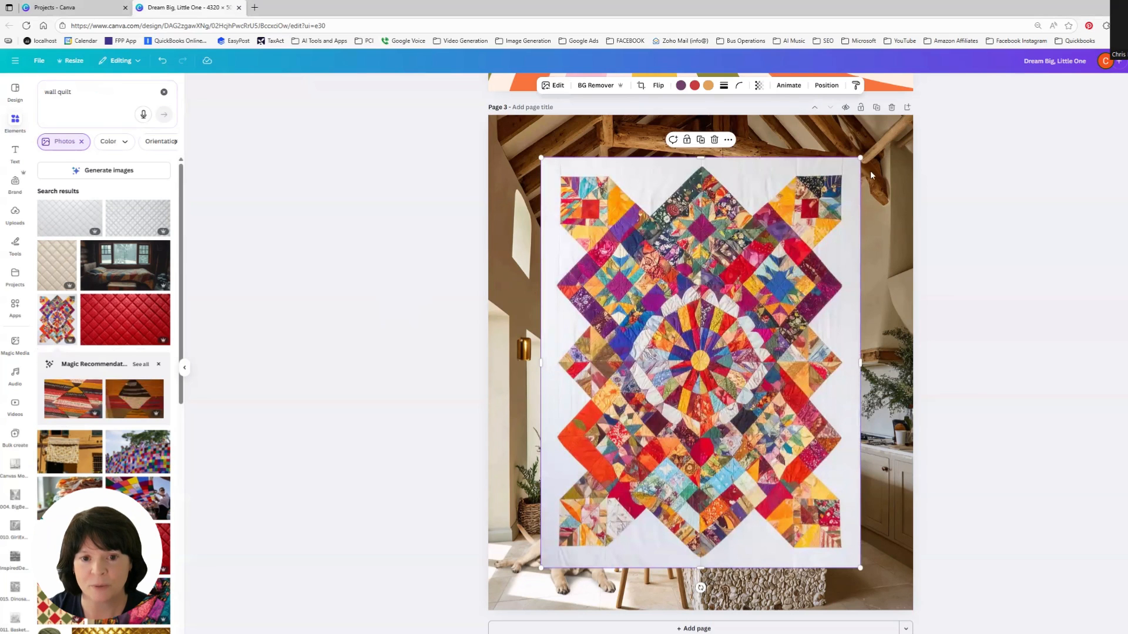
# Step: Shrink the quilt photo and place it on the upper wall beside the hanging pendant lamps
pyautogui.moveTo(844, 173); pyautogui.dragTo(645, 396)
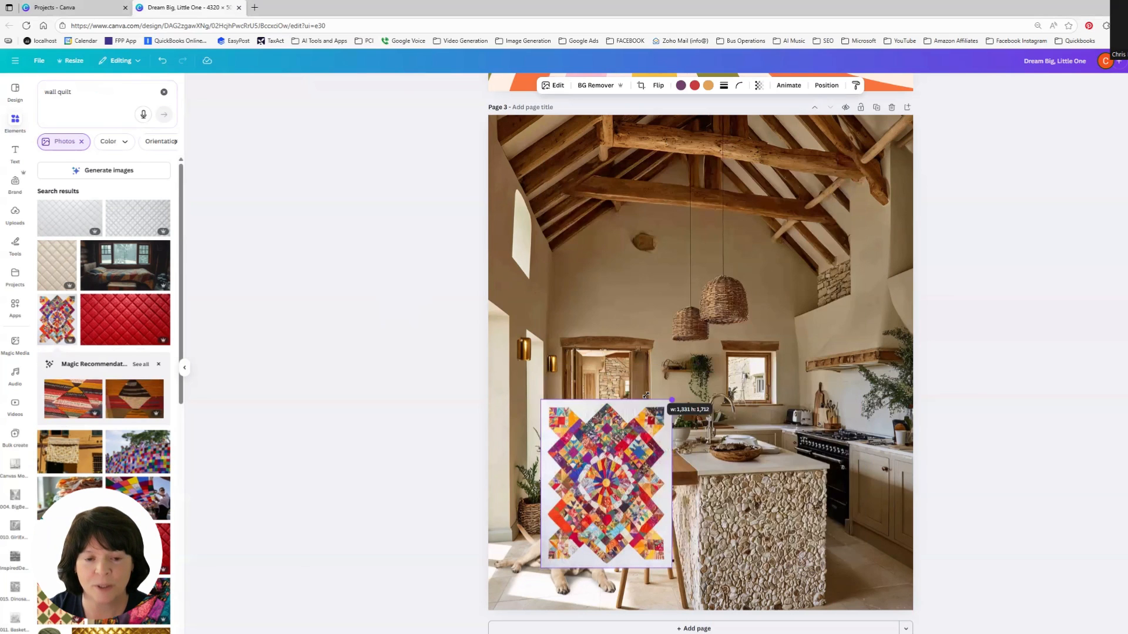
pyautogui.moveTo(616, 435); pyautogui.dragTo(617, 460)
pyautogui.moveTo(579, 495); pyautogui.dragTo(631, 257)
pyautogui.moveTo(674, 222); pyautogui.dragTo(669, 229)
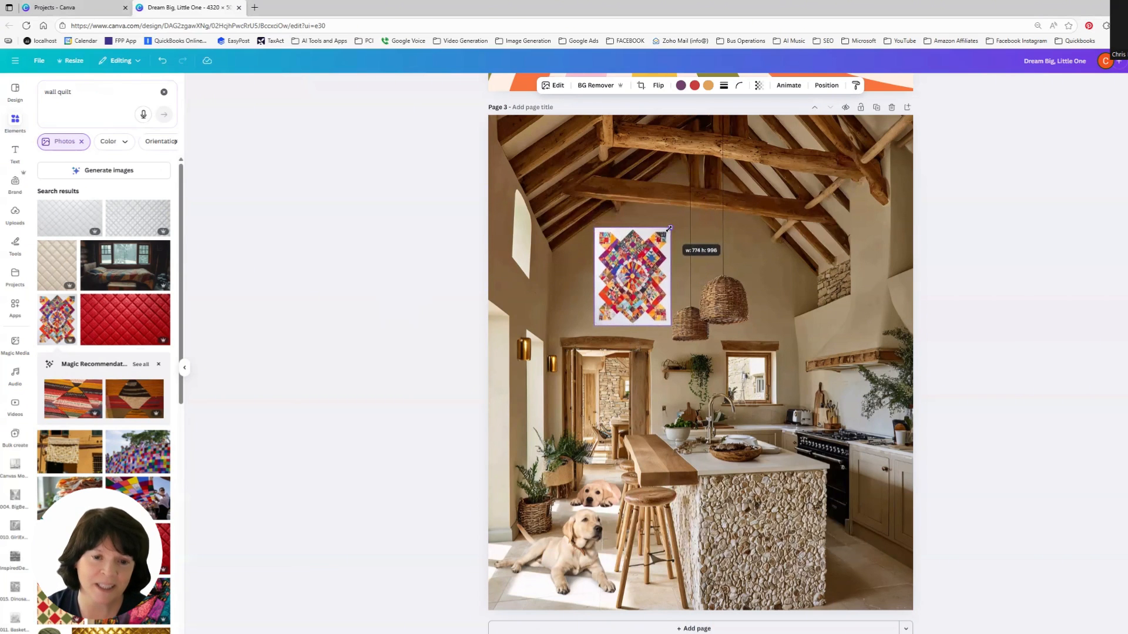
pyautogui.moveTo(636, 284); pyautogui.dragTo(635, 286)
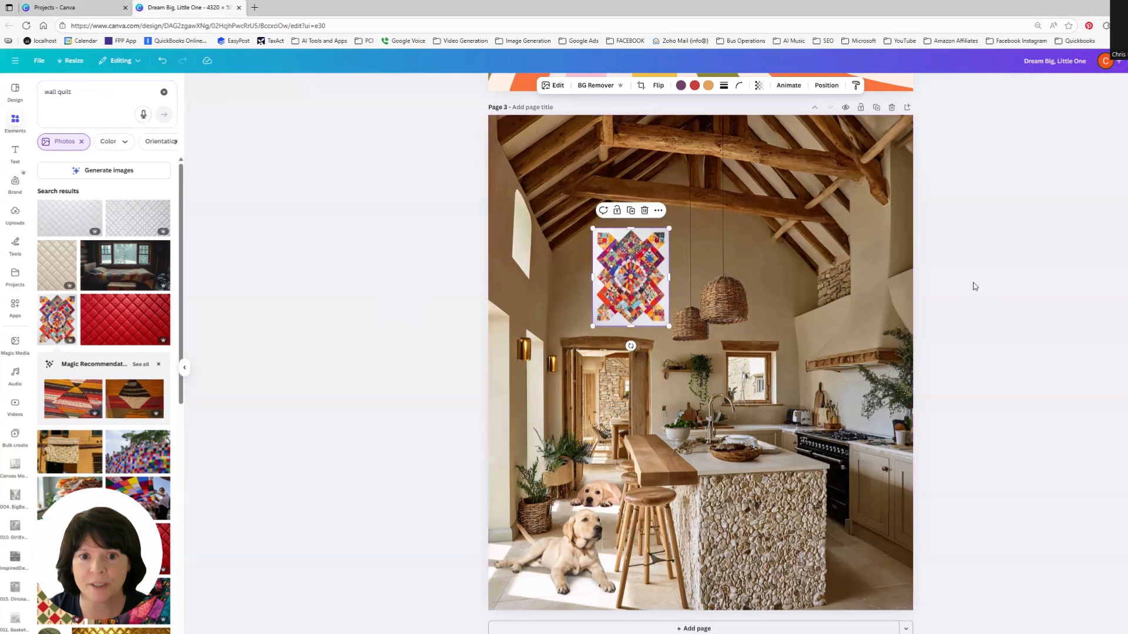
# Step: Reduce the quilt photo's transparency slightly so it blends into the wall
pyautogui.click(761, 87)
pyautogui.moveTo(780, 121); pyautogui.dragTo(763, 125)
pyautogui.click(993, 248)
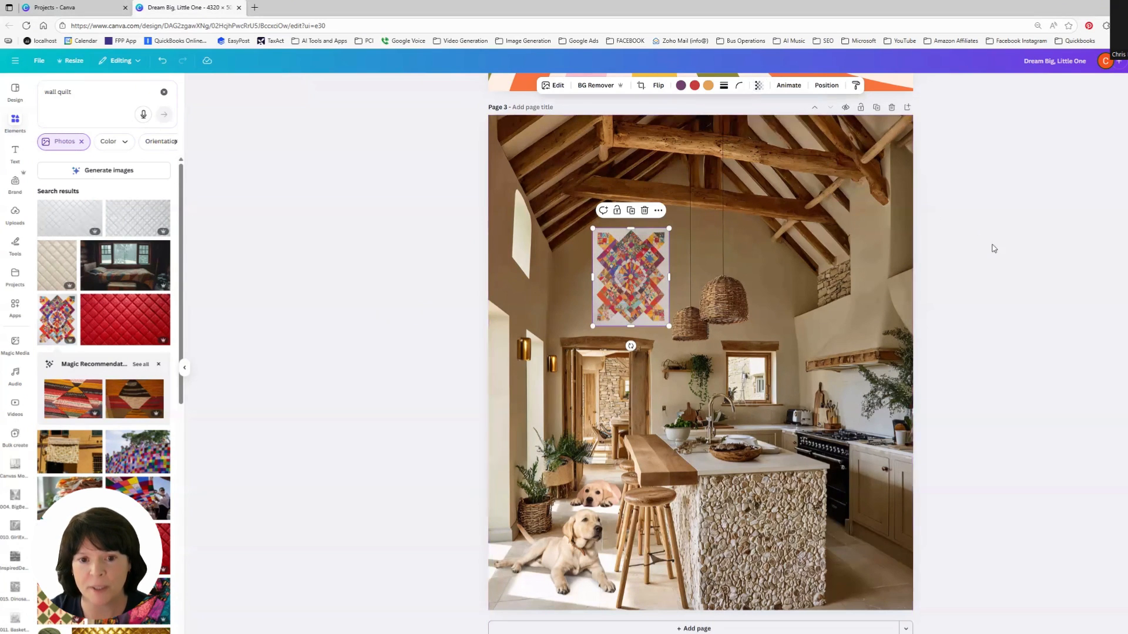
pyautogui.click(1013, 286)
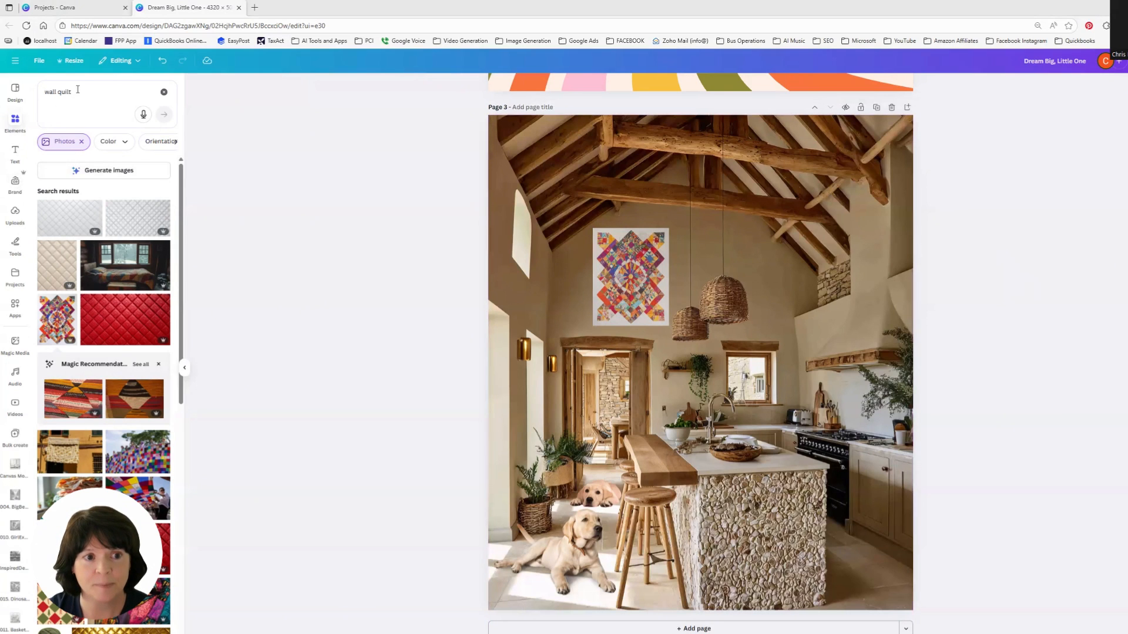
# Step: Add a text box to the kitchen page and set its font to Agbalumo from a cursive font search
pyautogui.click(14, 155)
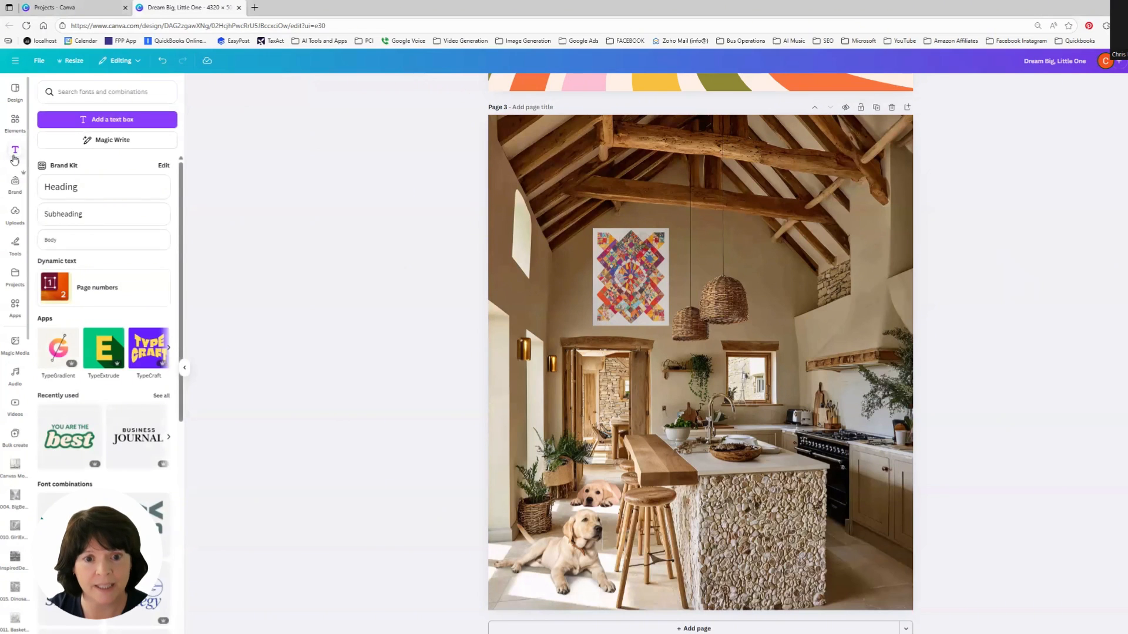
pyautogui.click(121, 120)
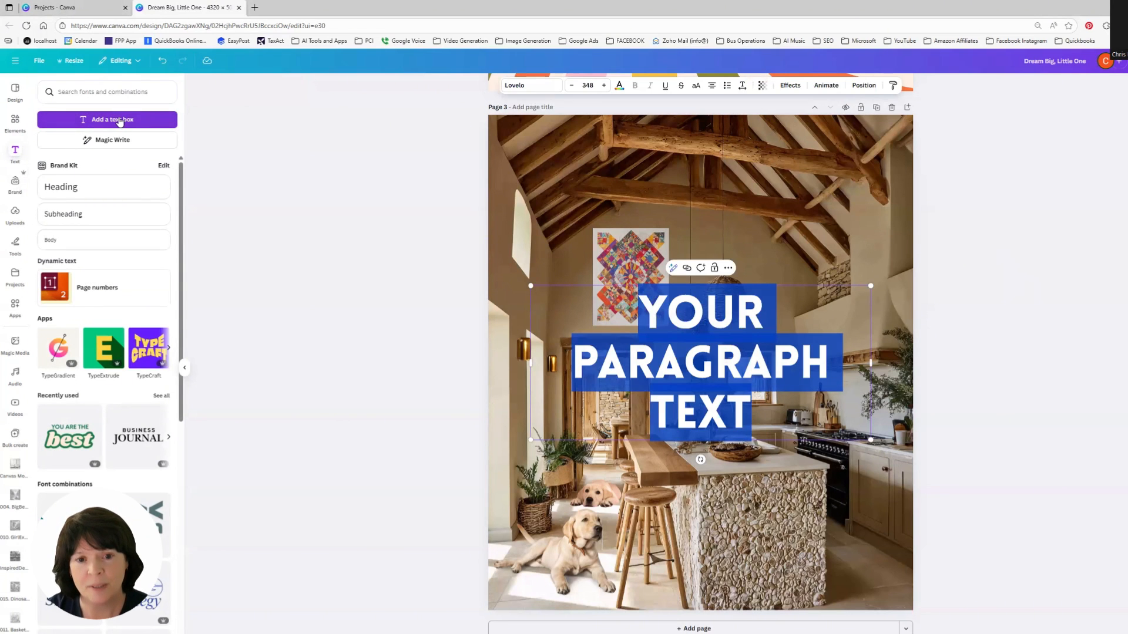
pyautogui.click(516, 85)
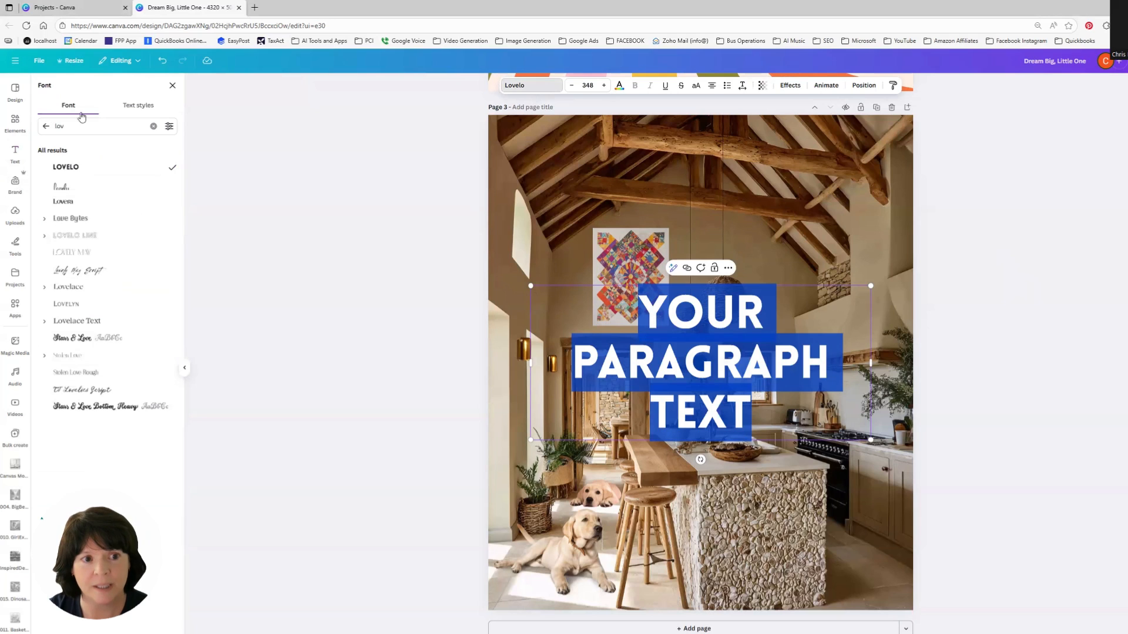
pyautogui.doubleClick(58, 125)
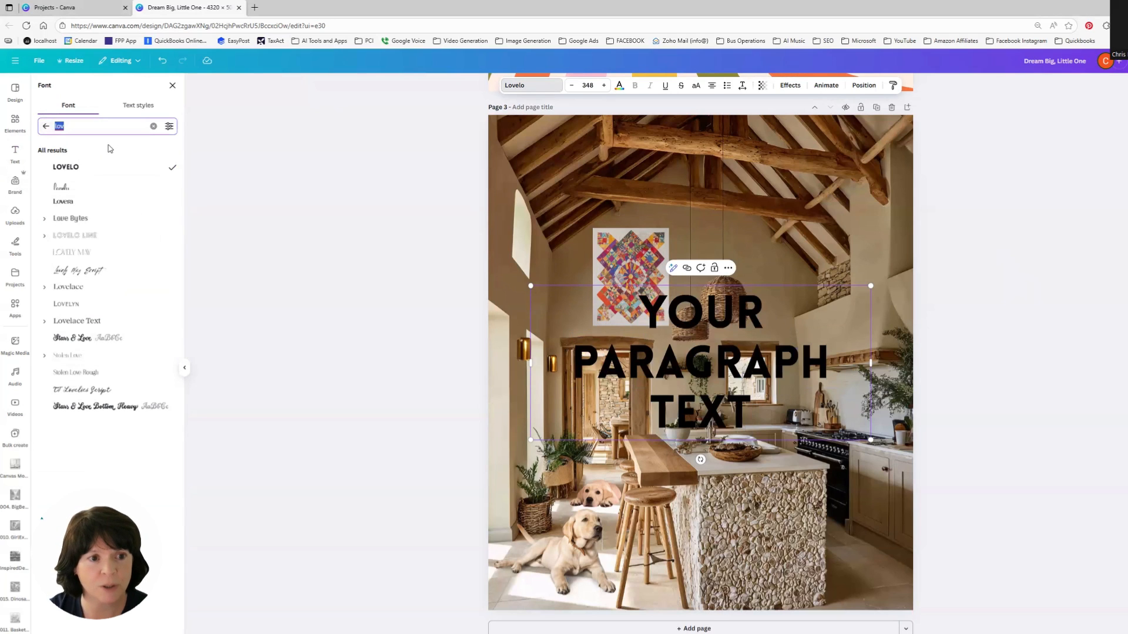
pyautogui.write('script')
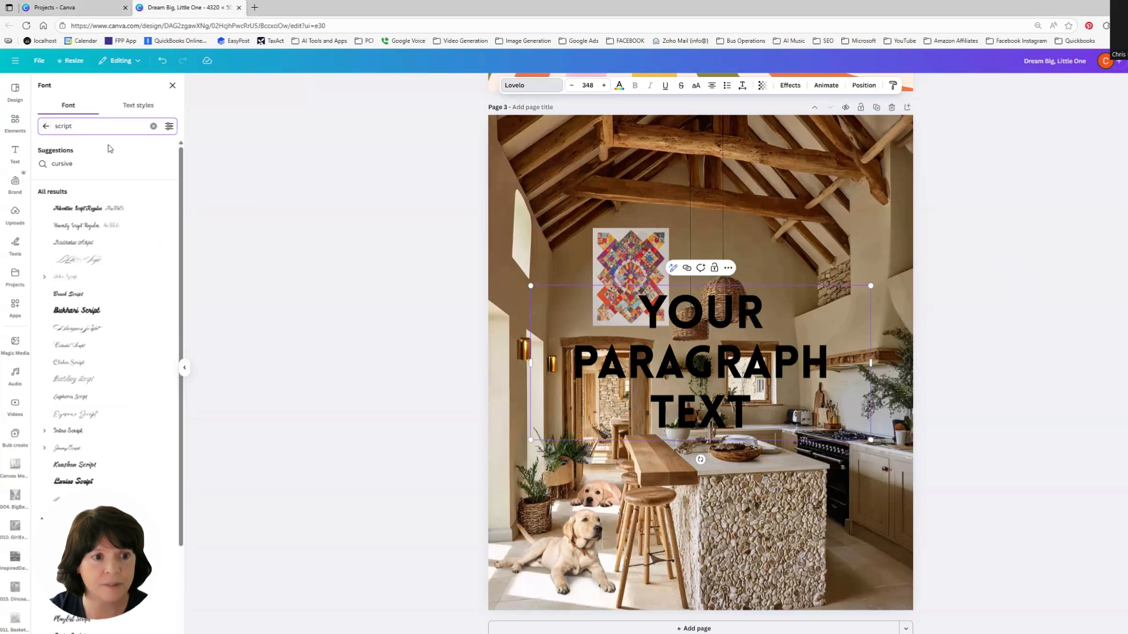
pyautogui.hotkey('ctrl', 'a')
pyautogui.write('cursi')
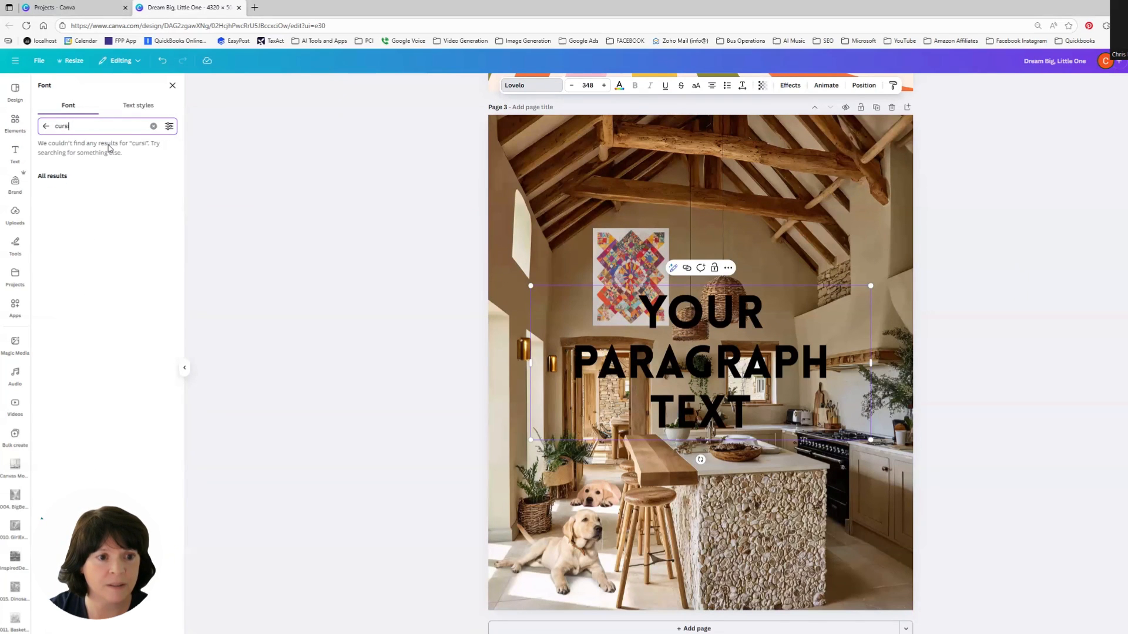
pyautogui.write('ve')
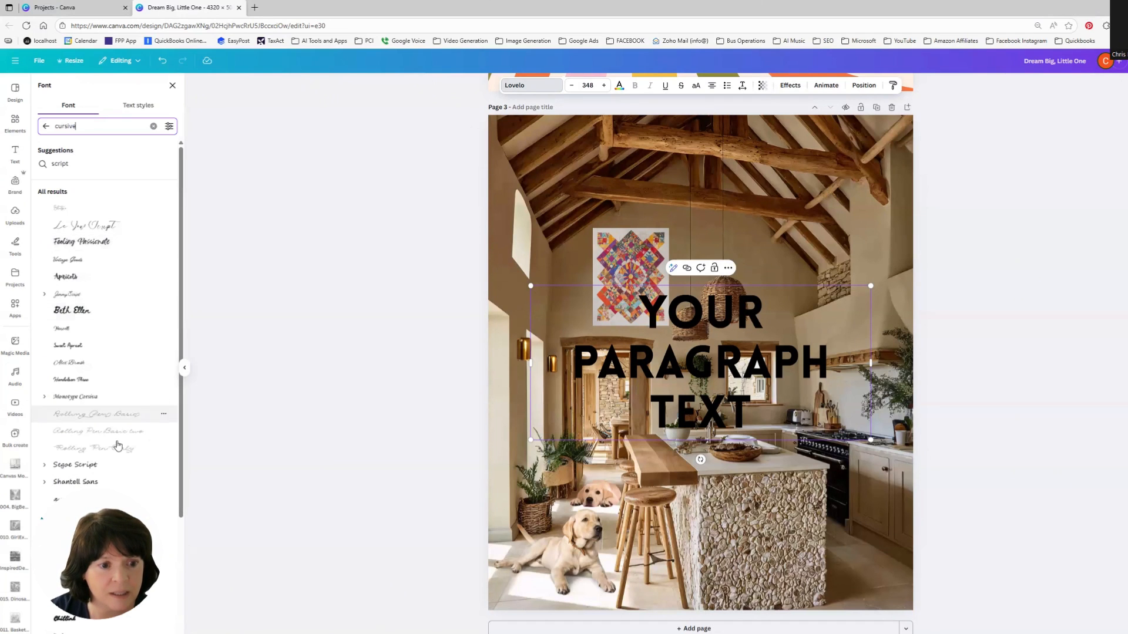
pyautogui.scroll(-1, 106, 500)
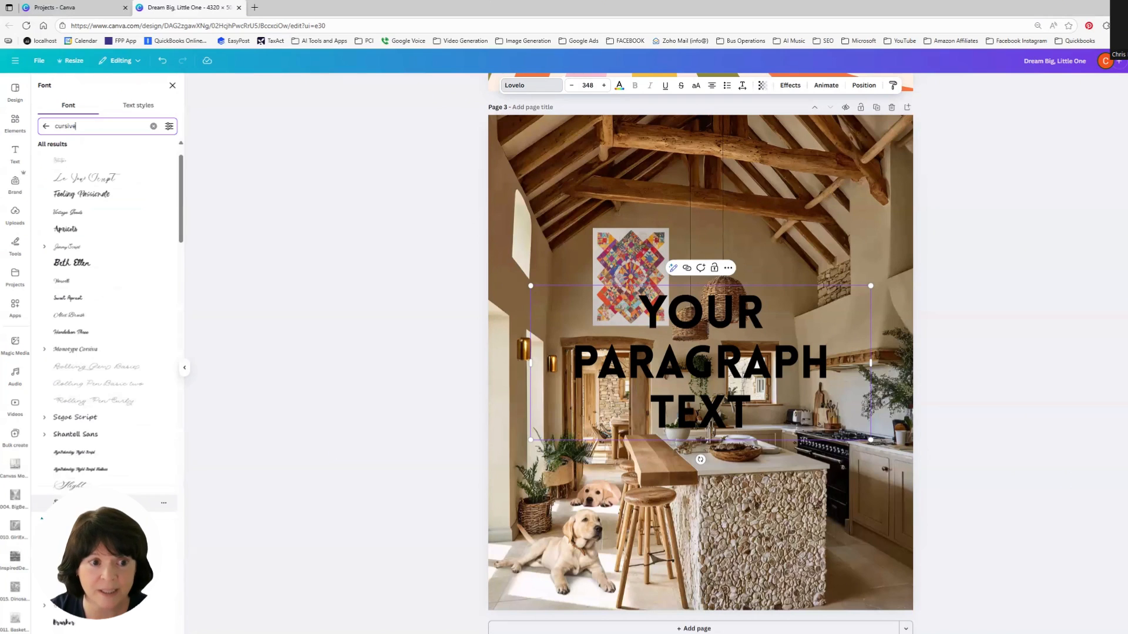
pyautogui.click(76, 268)
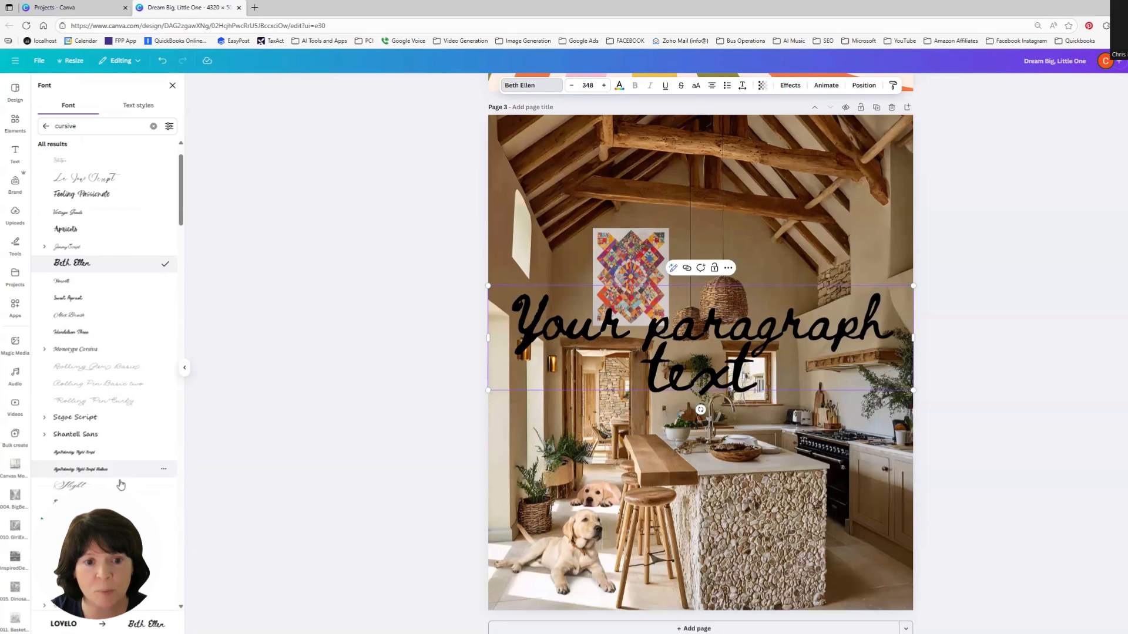
pyautogui.scroll(-3, 118, 490)
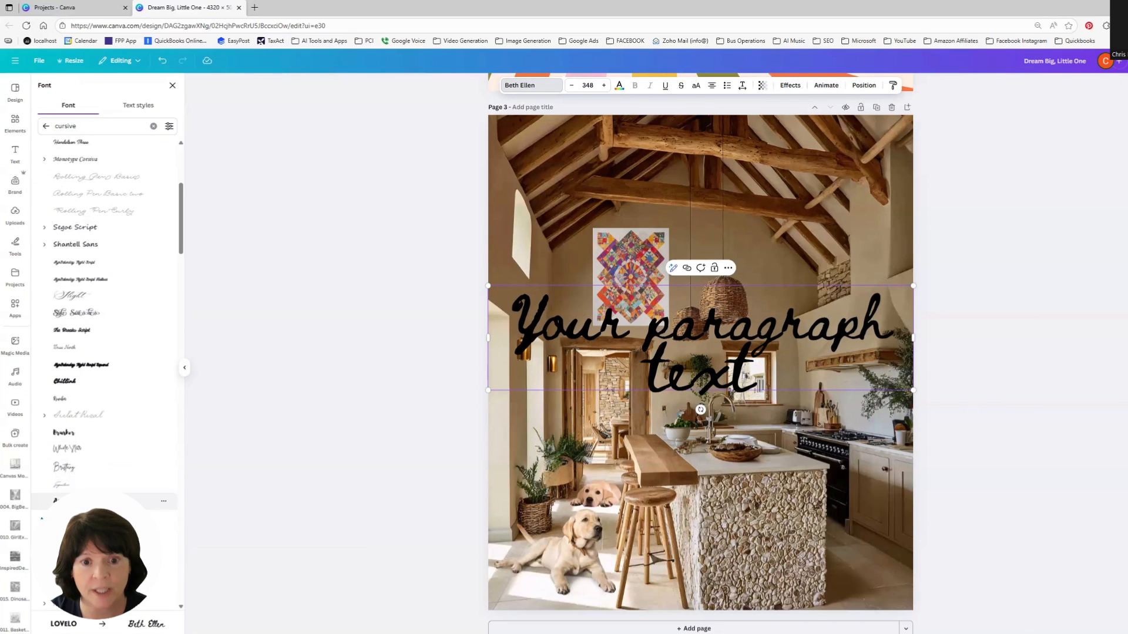
pyautogui.click(118, 500)
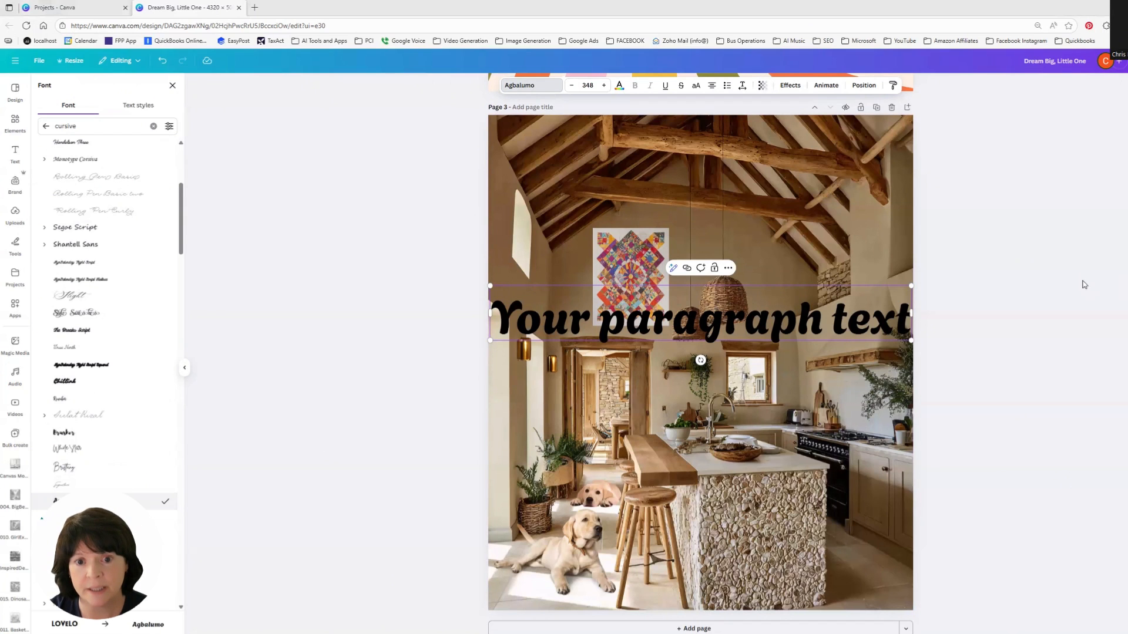
# Step: Replace the text with Grateful Hearts / Make a / Cozy Home on three lines
pyautogui.doubleClick(703, 327)
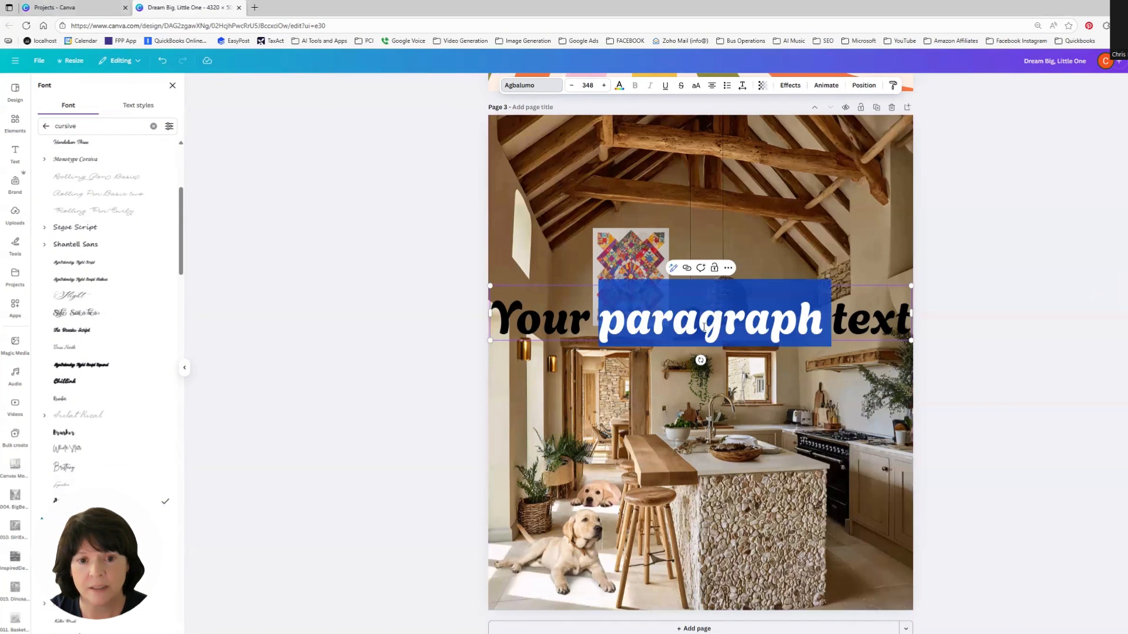
pyautogui.tripleClick(704, 326)
pyautogui.press('BackSpace')
pyautogui.write('Gra')
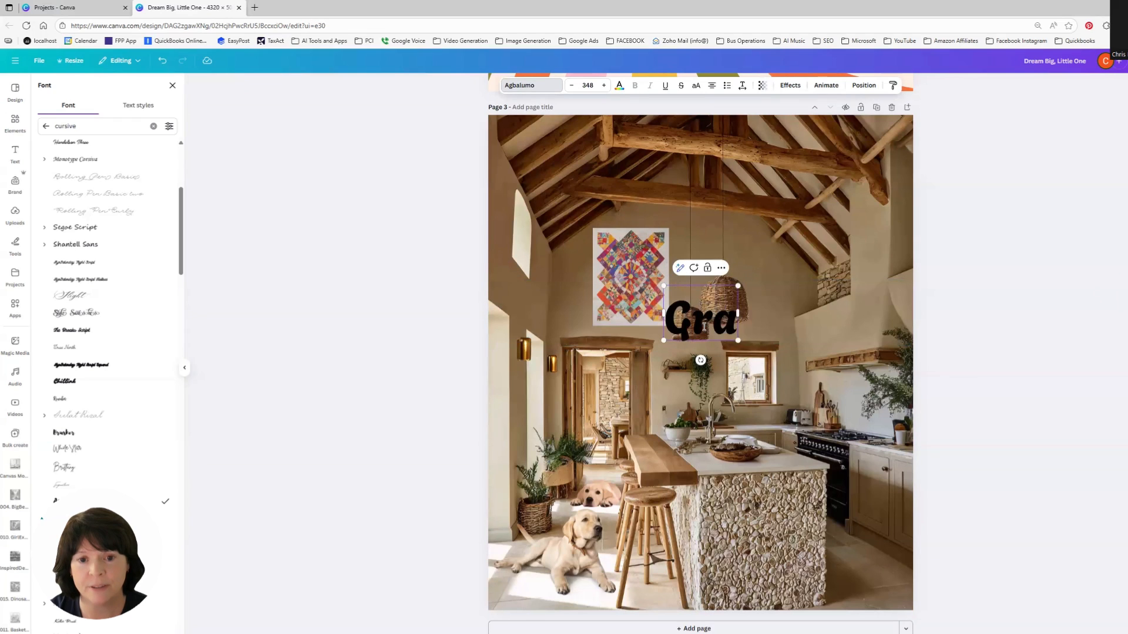
pyautogui.write('teful Hearts')
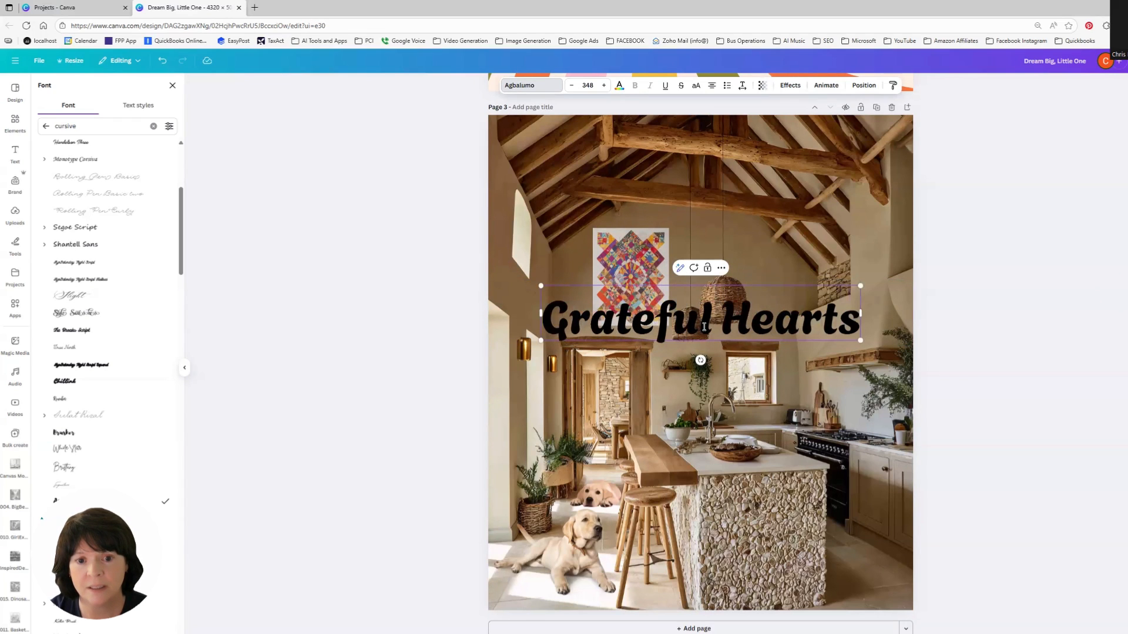
pyautogui.press('Return')
pyautogui.write('m')
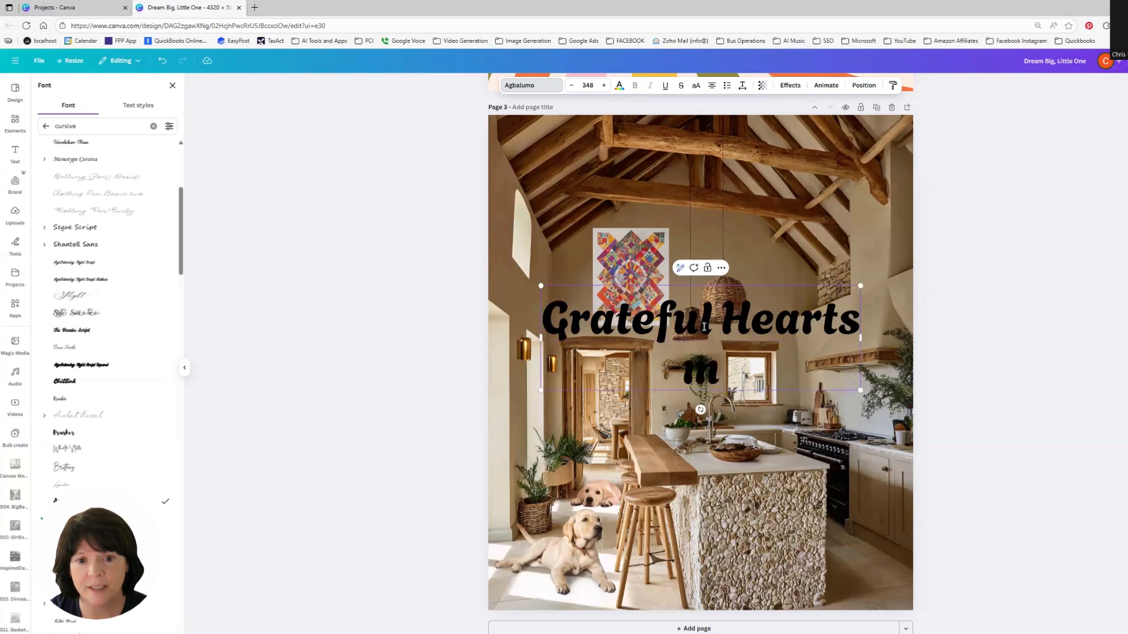
pyautogui.write('ake a cozy')
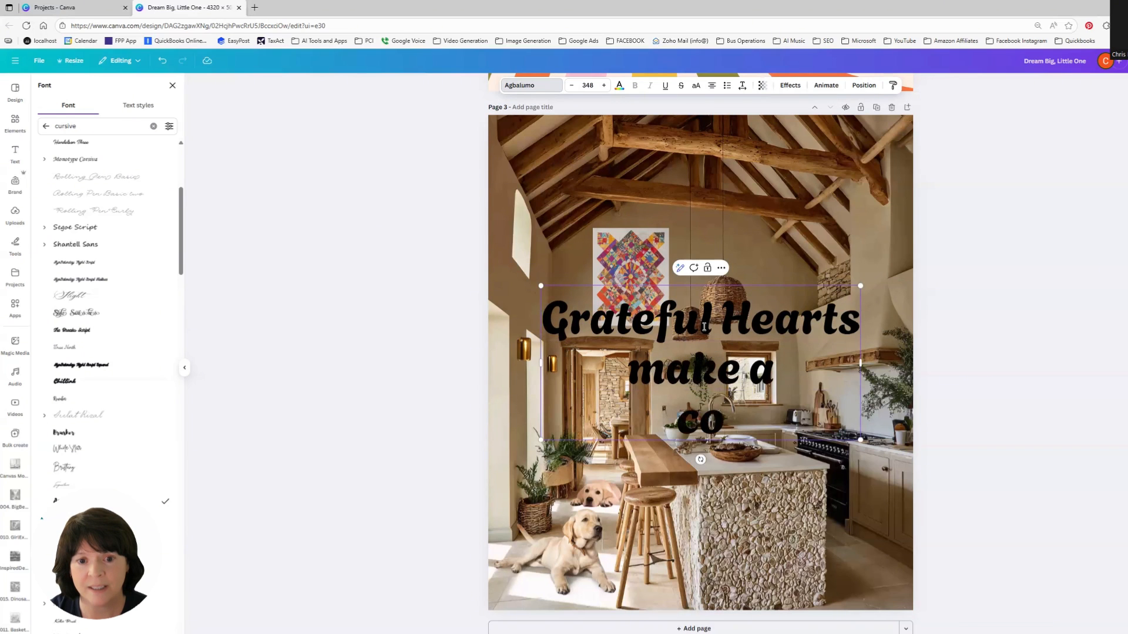
pyautogui.press('BackSpace')
pyautogui.press('BackSpace')
pyautogui.press('BackSpace')
pyautogui.press('BackSpace')
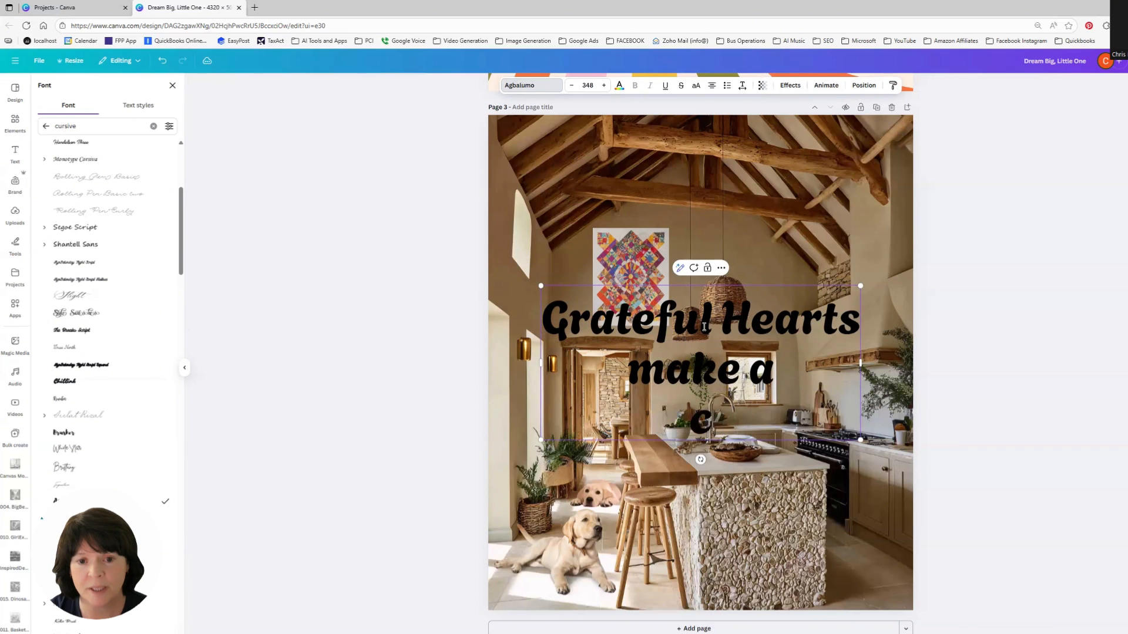
pyautogui.press('Return')
pyautogui.write('Cozy Home')
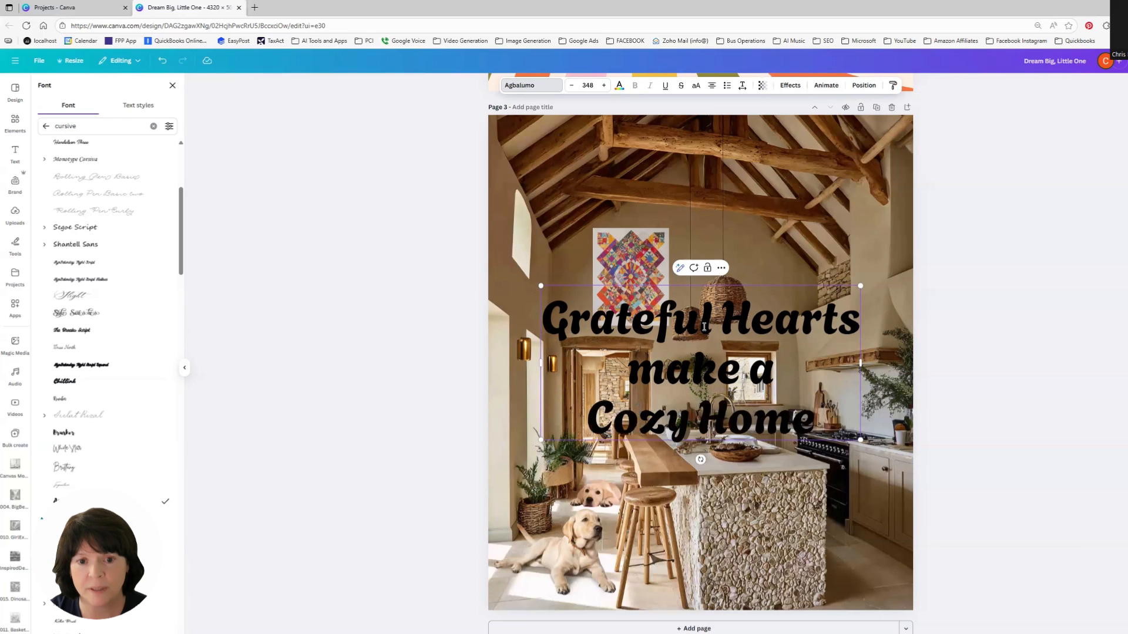
pyautogui.press('Delete')
pyautogui.write('M')
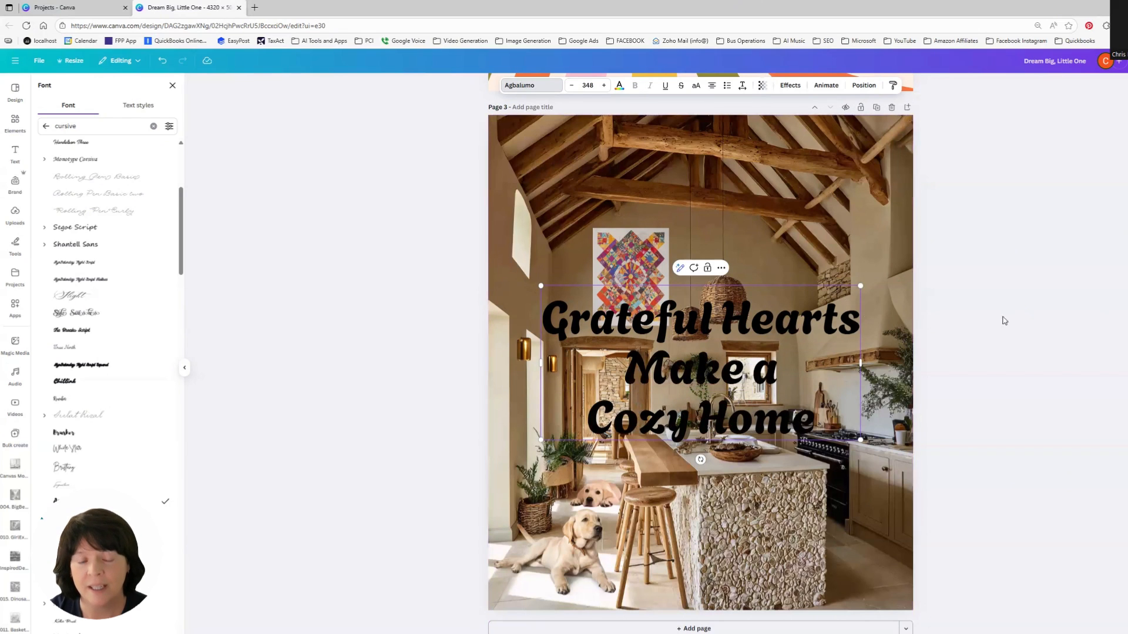
pyautogui.click(1005, 321)
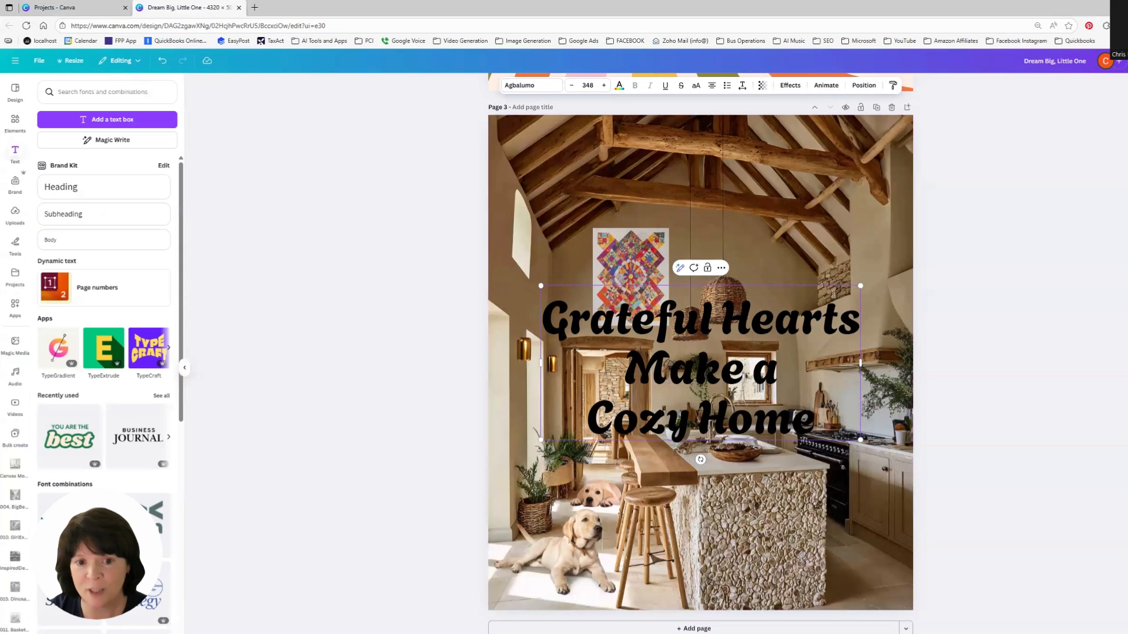
# Step: Shrink the quote text box and move it to the upper right area of the kitchen page, beside the quilt
pyautogui.moveTo(860, 285); pyautogui.dragTo(768, 330)
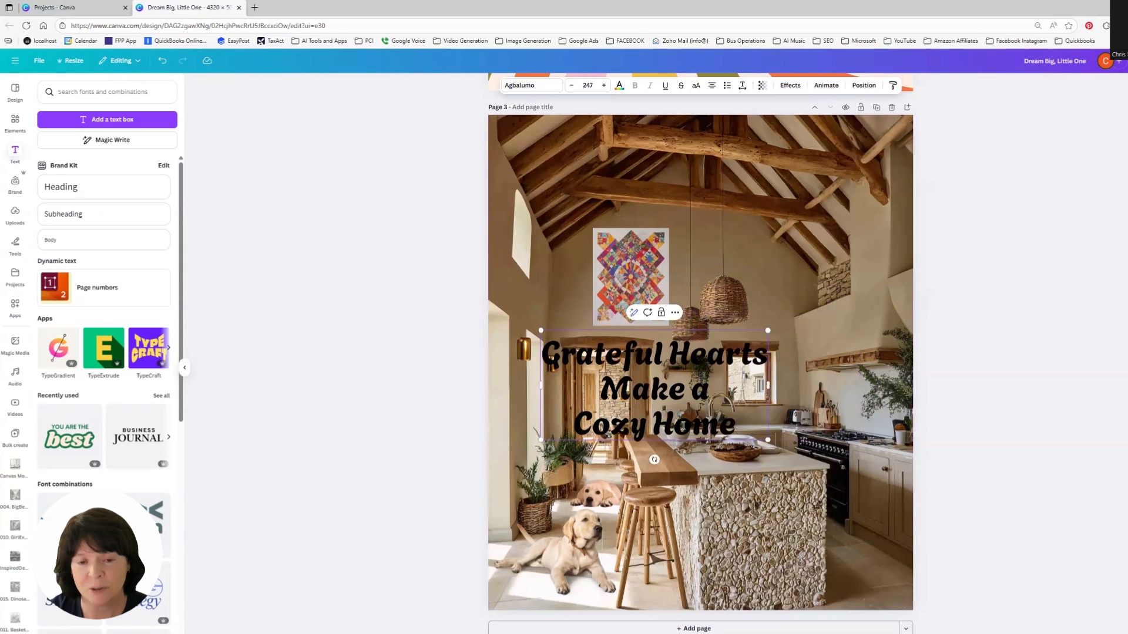
pyautogui.moveTo(654, 405); pyautogui.dragTo(786, 250)
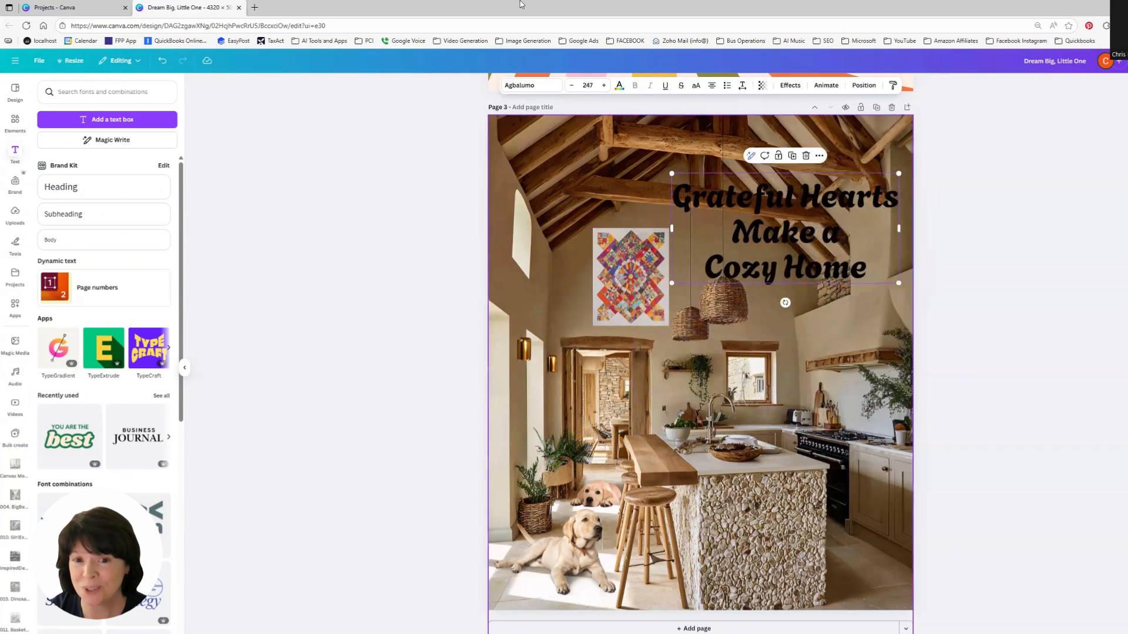
# Step: Change the quote's text color to a light cream, #FFEEE2
pyautogui.click(619, 86)
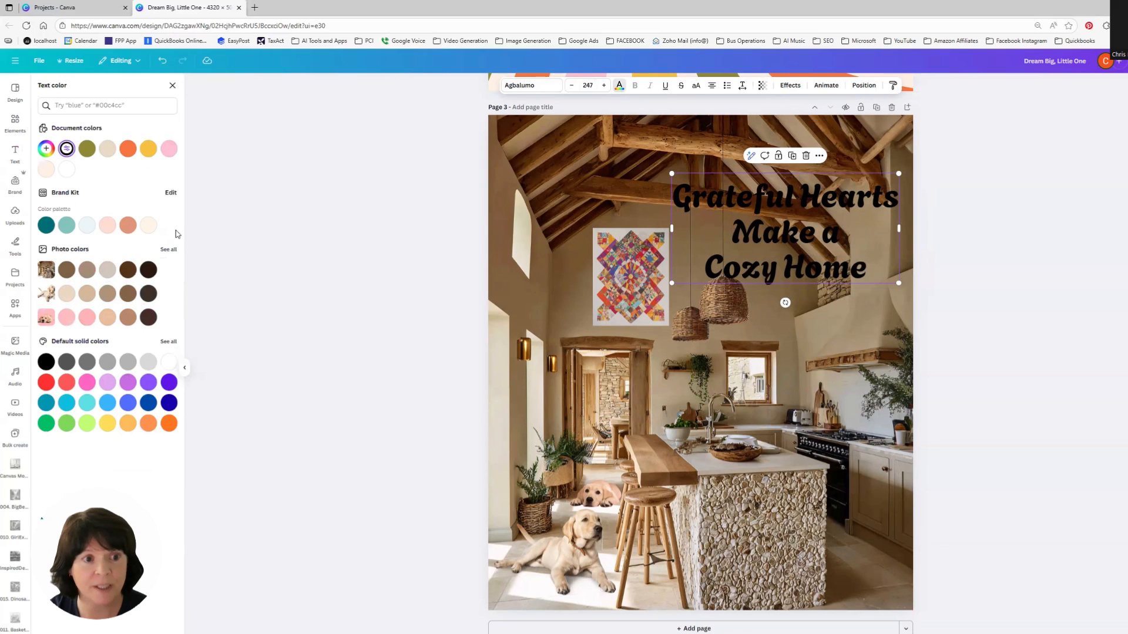
pyautogui.click(46, 169)
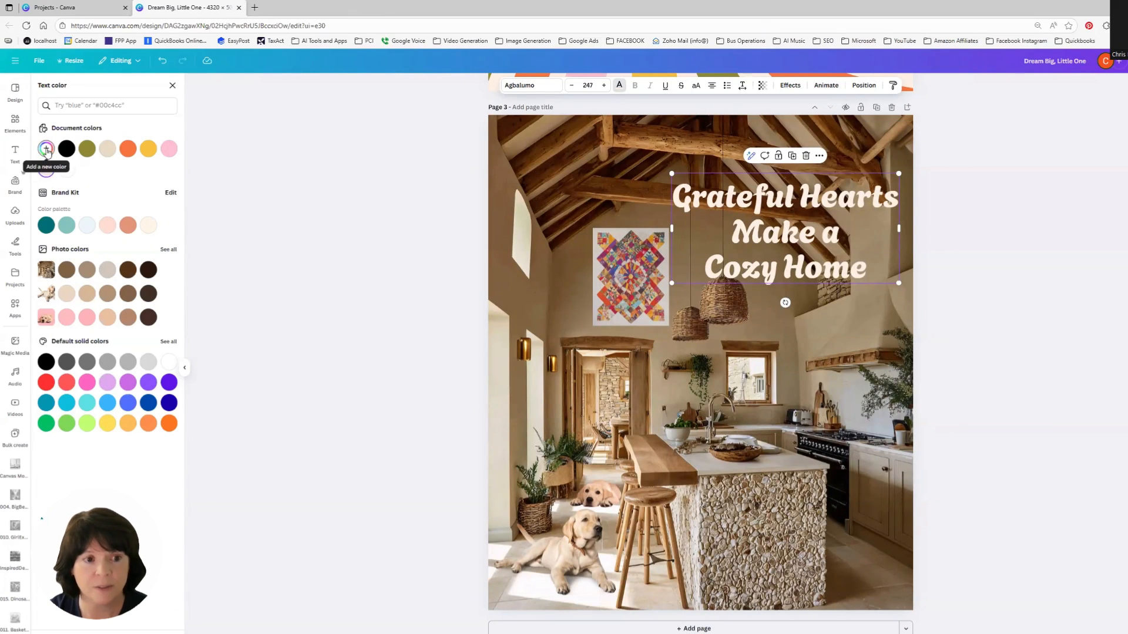
pyautogui.click(46, 149)
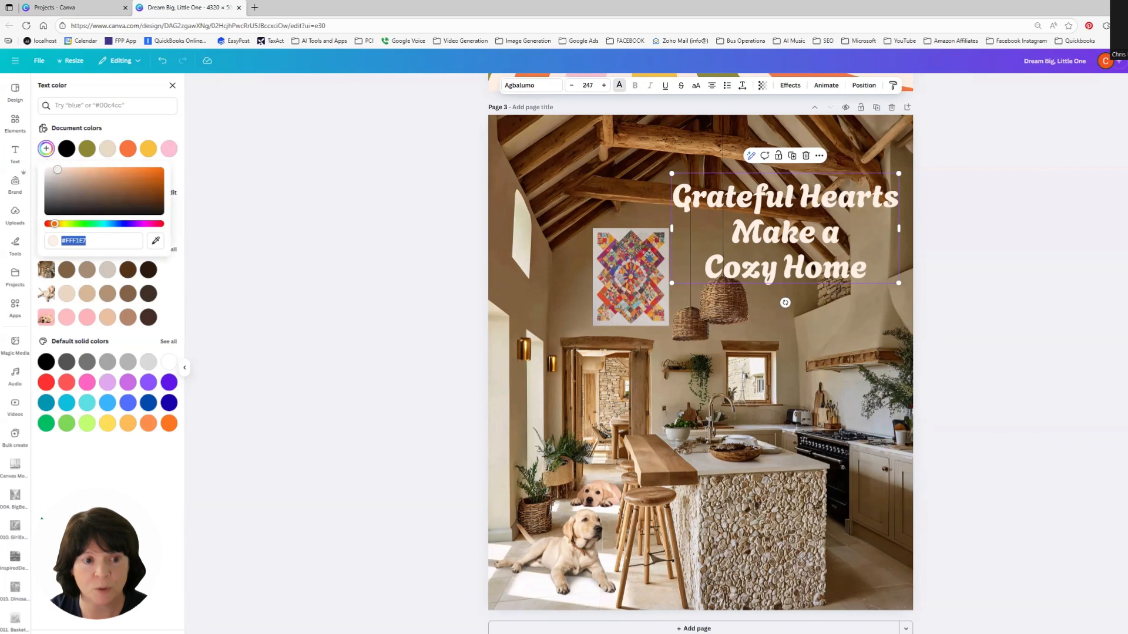
pyautogui.moveTo(57, 169)
pyautogui.mouseDown()
pyautogui.moveTo(71, 172)
pyautogui.moveTo(59, 170)
pyautogui.mouseUp()
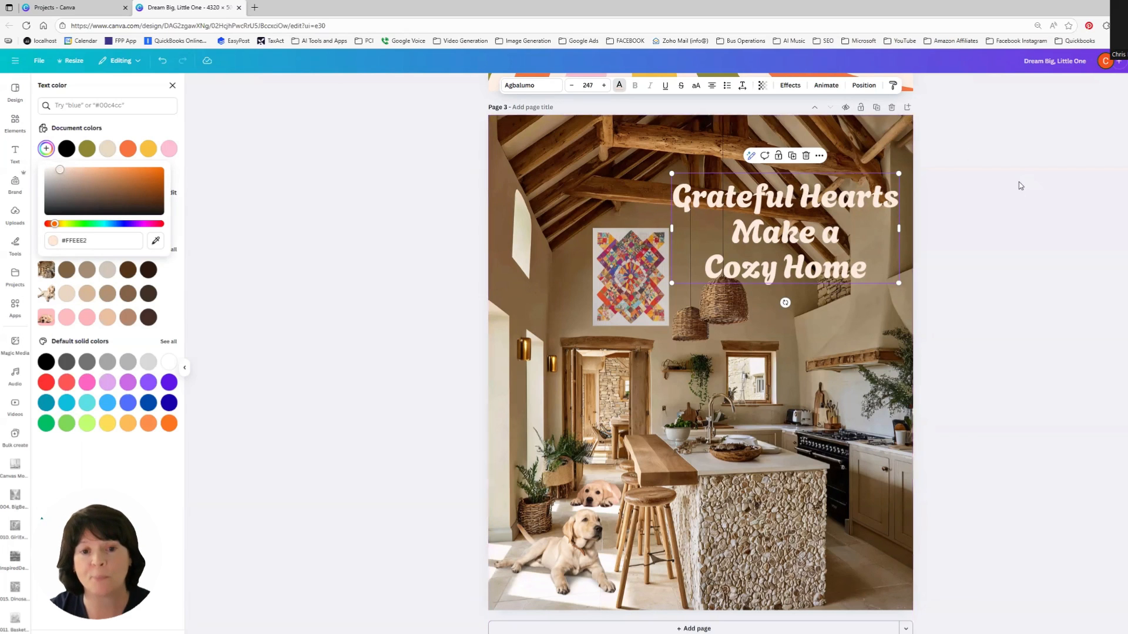
pyautogui.click(1061, 279)
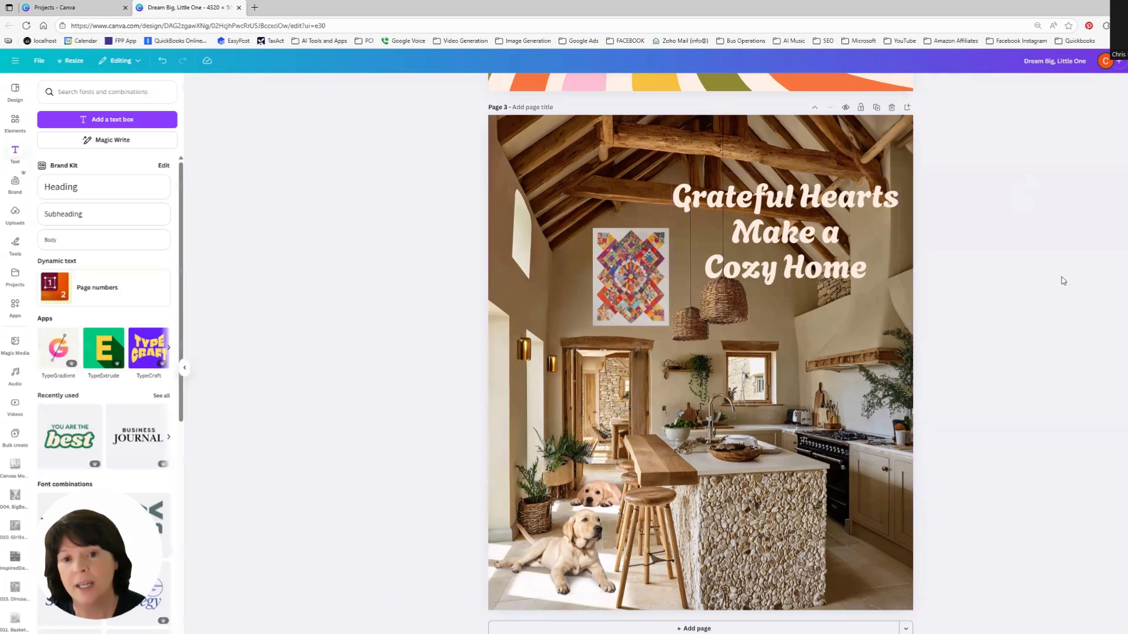
# Step: Tighten the quote's line spacing slightly and adjust the text box width
pyautogui.click(828, 232)
pyautogui.click(741, 85)
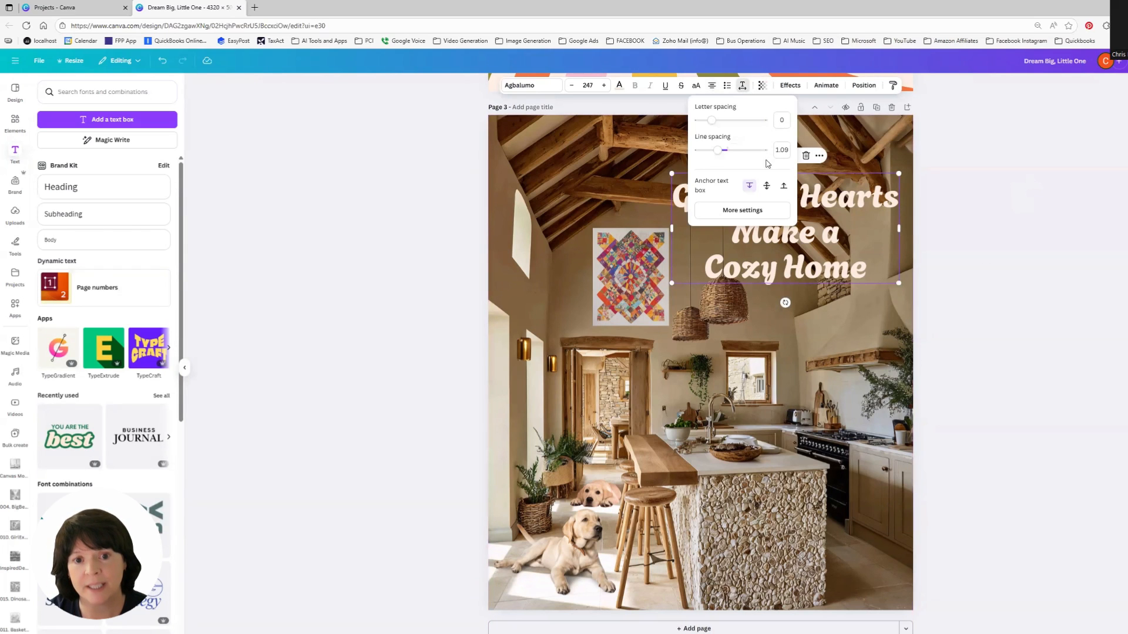
pyautogui.moveTo(717, 154); pyautogui.dragTo(711, 150)
pyautogui.click(1032, 261)
pyautogui.click(684, 270)
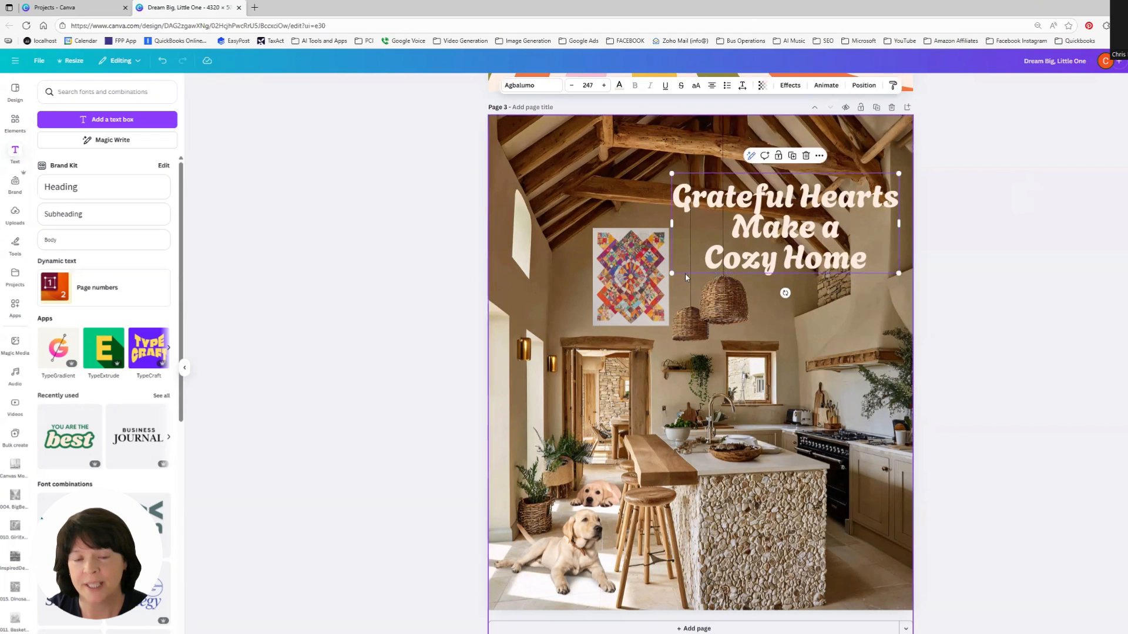
pyautogui.moveTo(671, 273); pyautogui.dragTo(679, 270)
pyautogui.click(1027, 333)
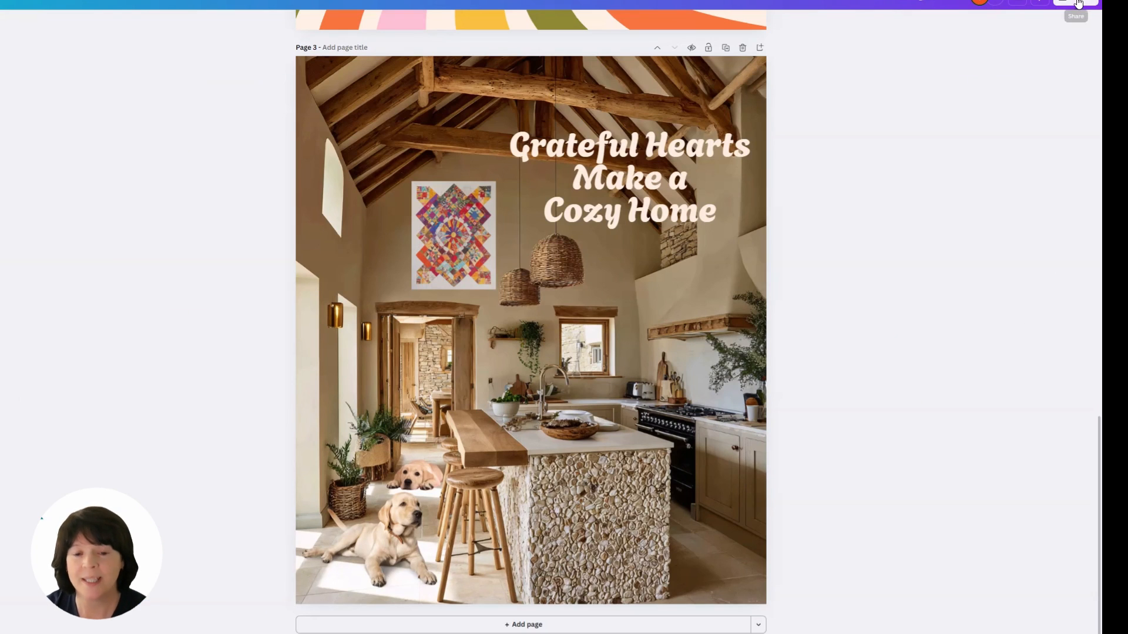
# Step: Download only page 3 as a PNG at size 1.25 and open the downloaded file
pyautogui.click(1077, 2)
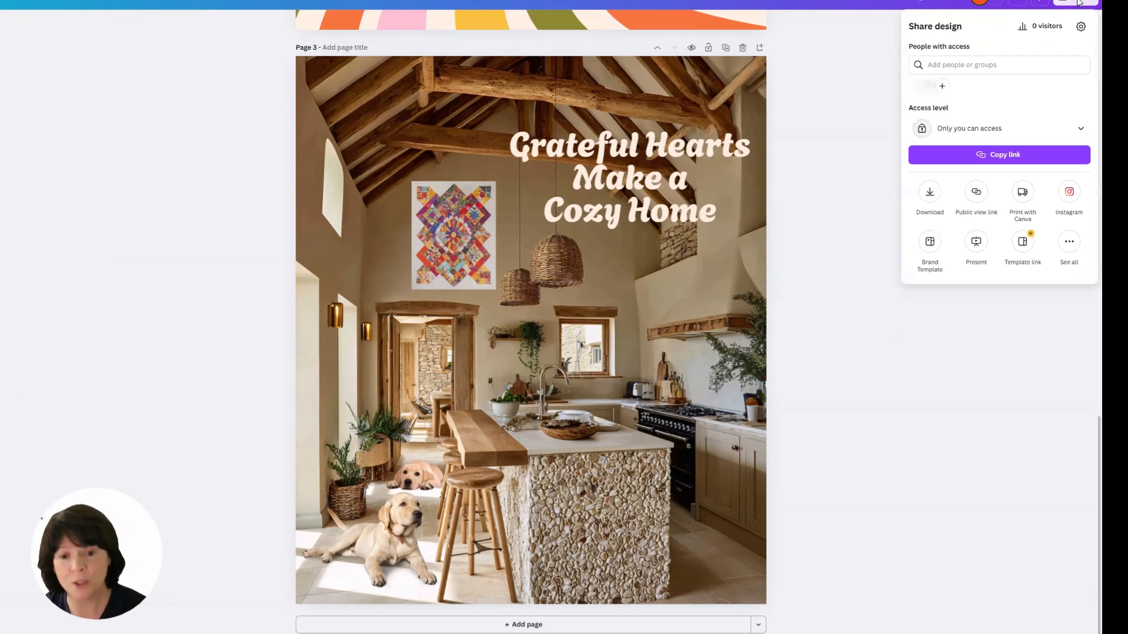
pyautogui.click(930, 194)
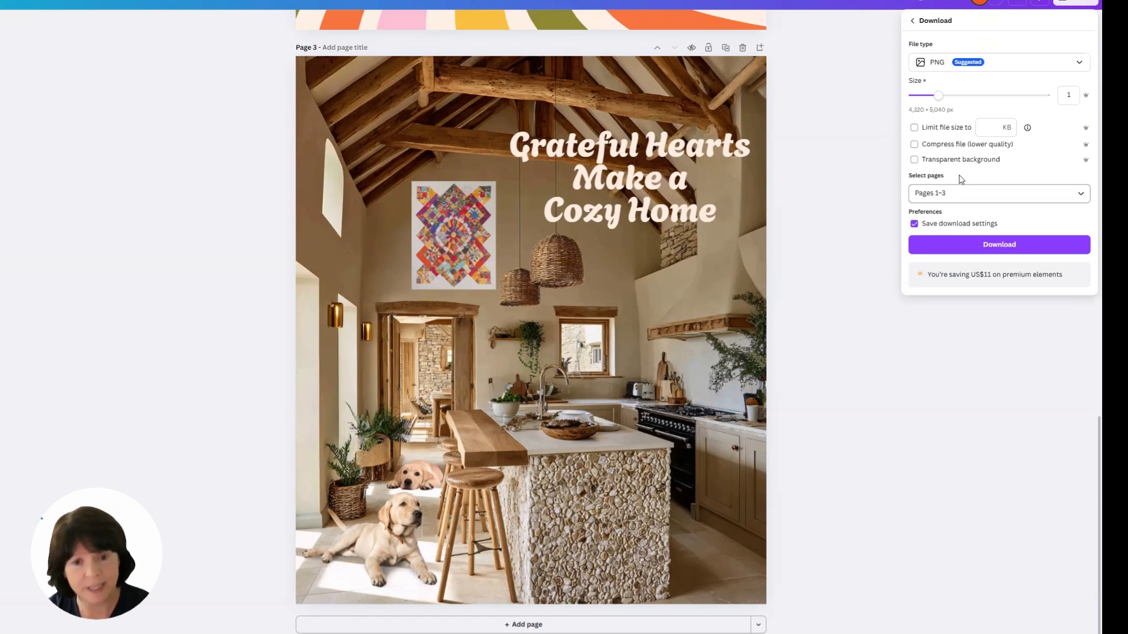
pyautogui.click(976, 97)
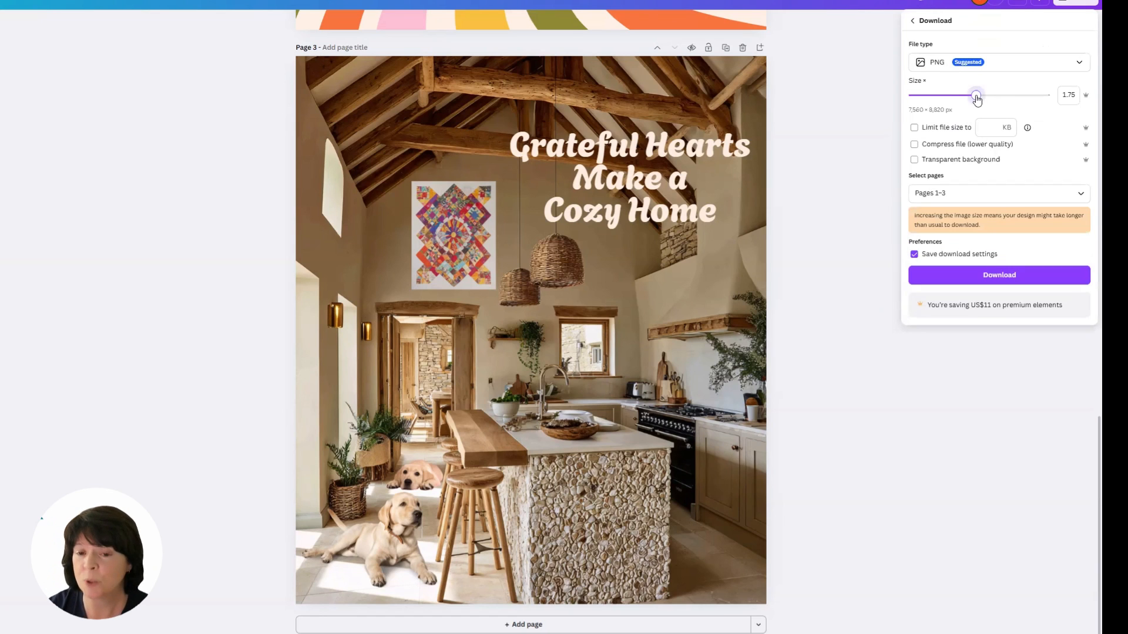
pyautogui.moveTo(976, 98); pyautogui.dragTo(960, 100)
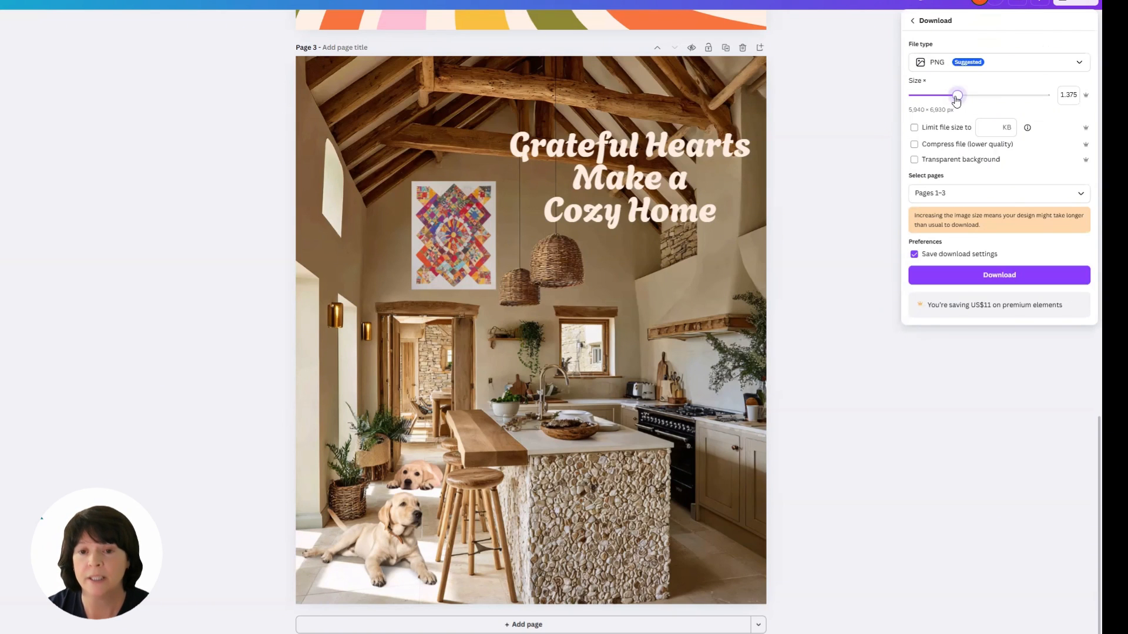
pyautogui.moveTo(956, 100); pyautogui.dragTo(952, 101)
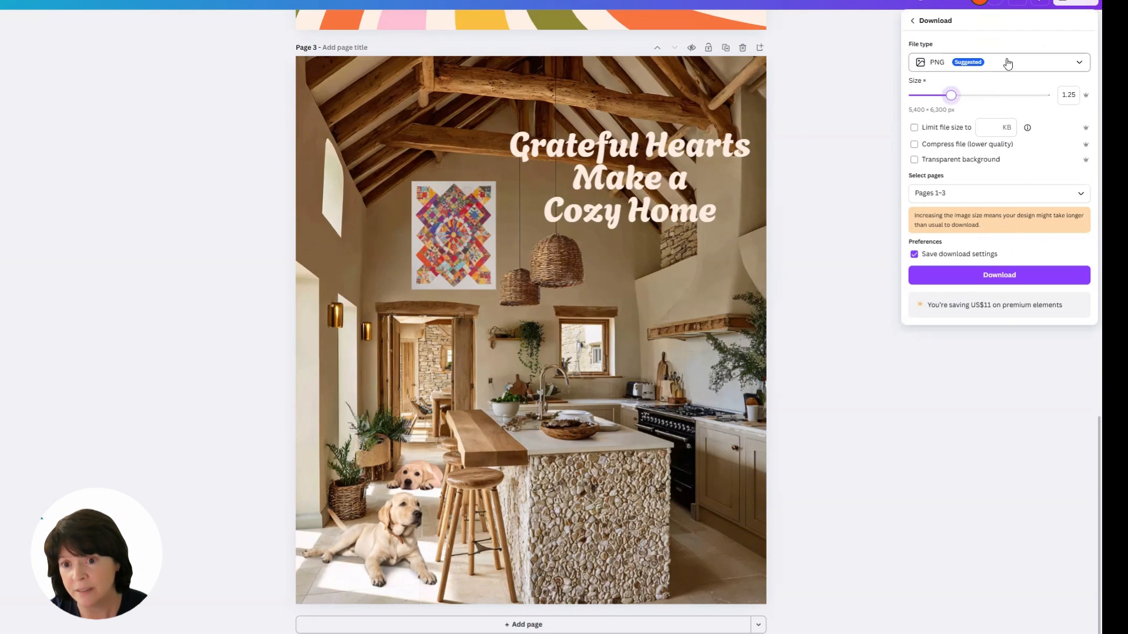
pyautogui.click(971, 193)
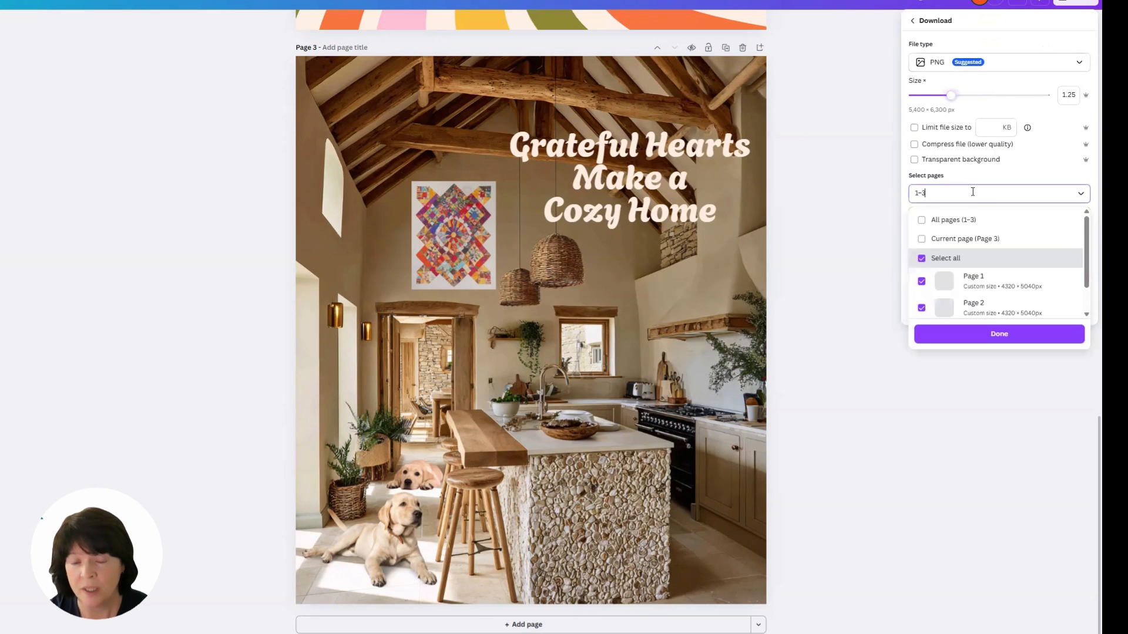
pyautogui.click(975, 239)
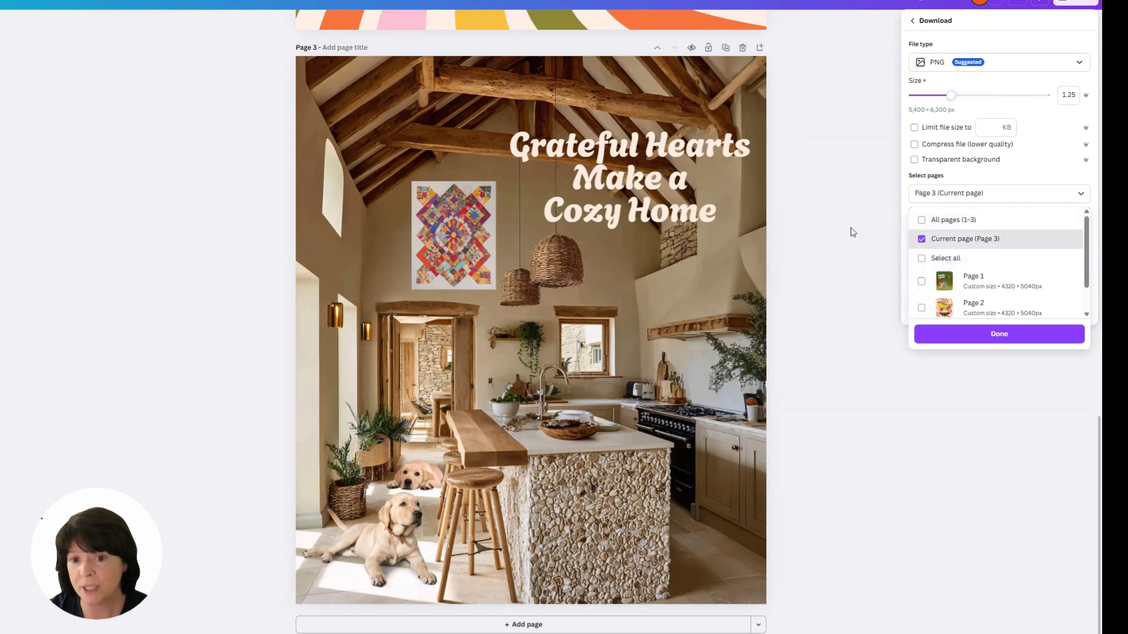
pyautogui.click(852, 232)
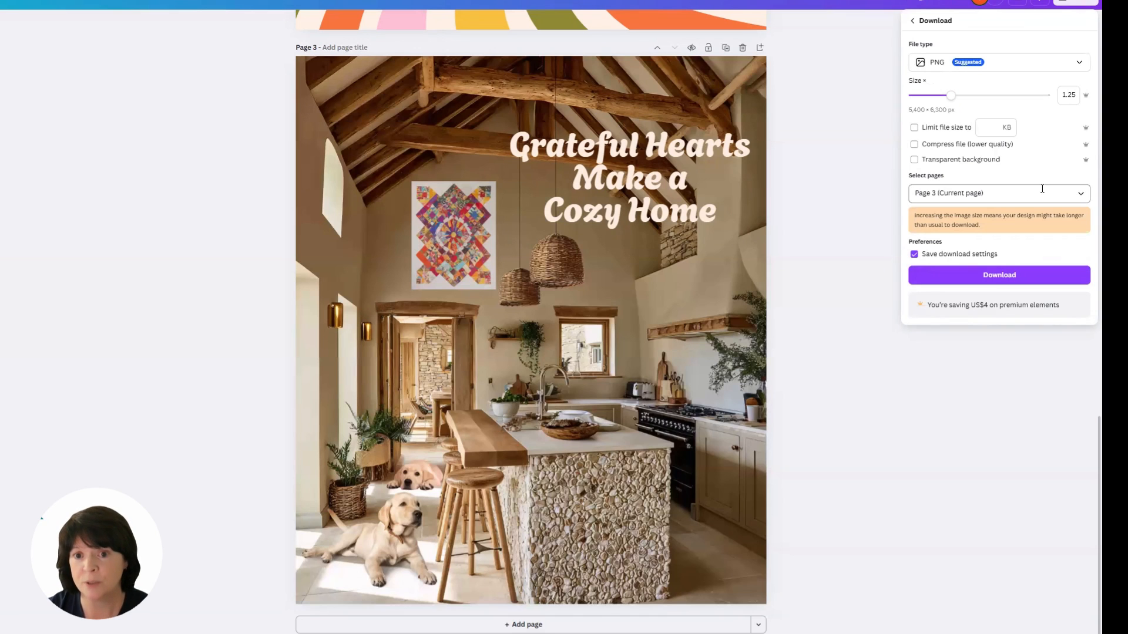
pyautogui.click(1019, 279)
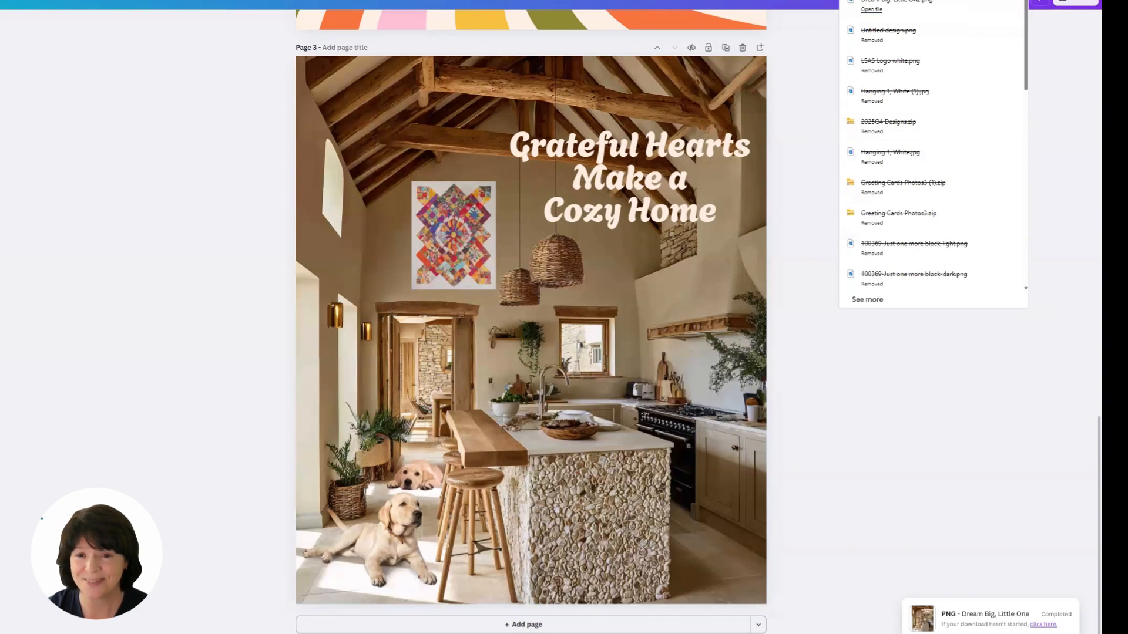
pyautogui.click(909, 4)
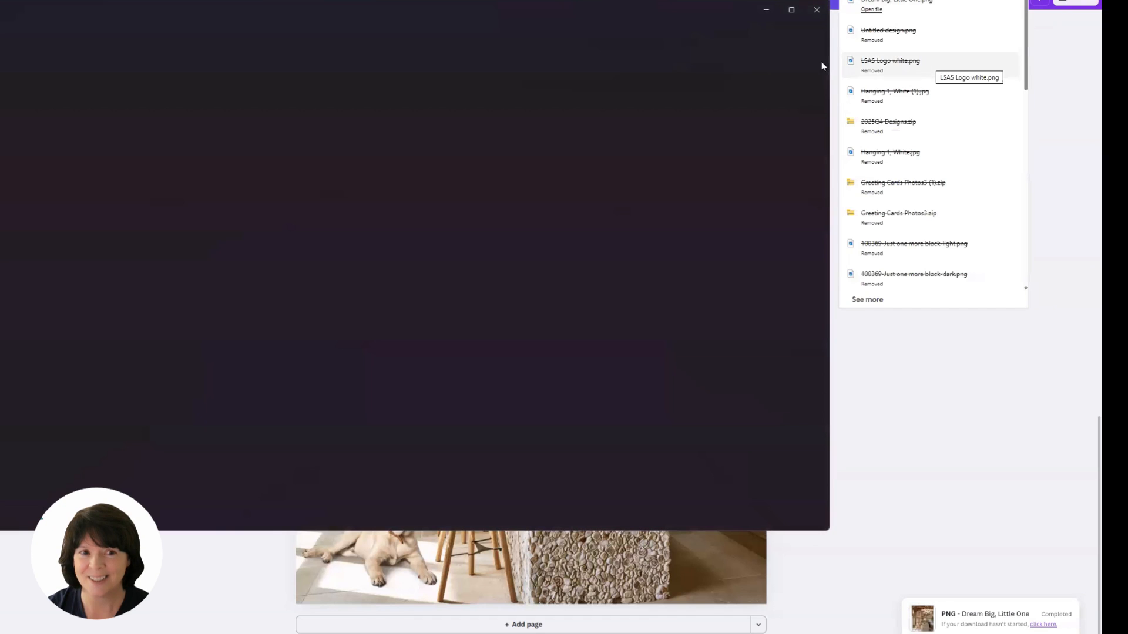